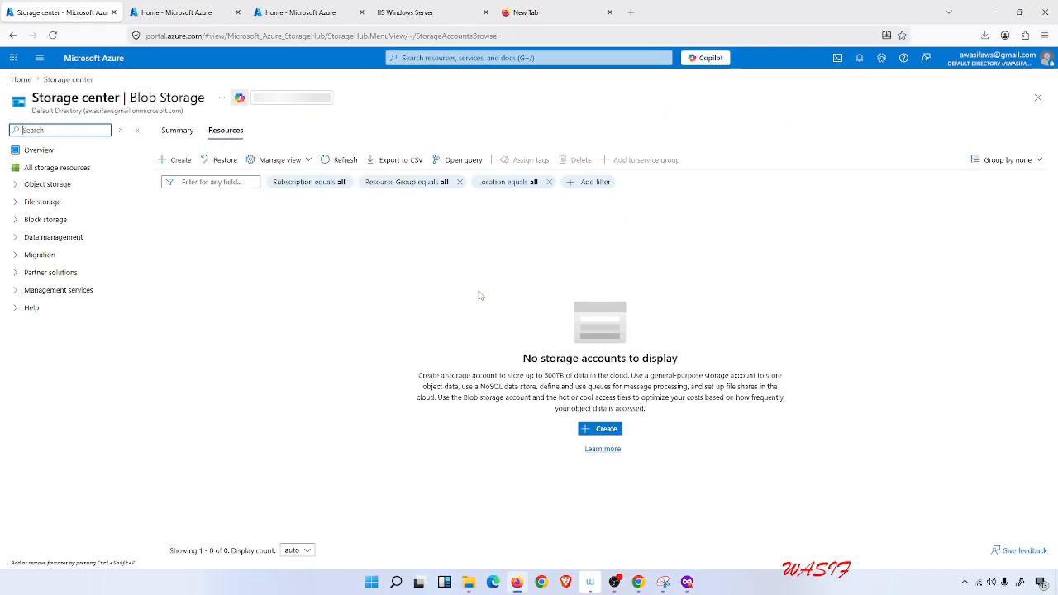
Start creating a new storage account and choose vm1_group as its resource group.
{"action": "left_click", "coordinate": [181, 167]}
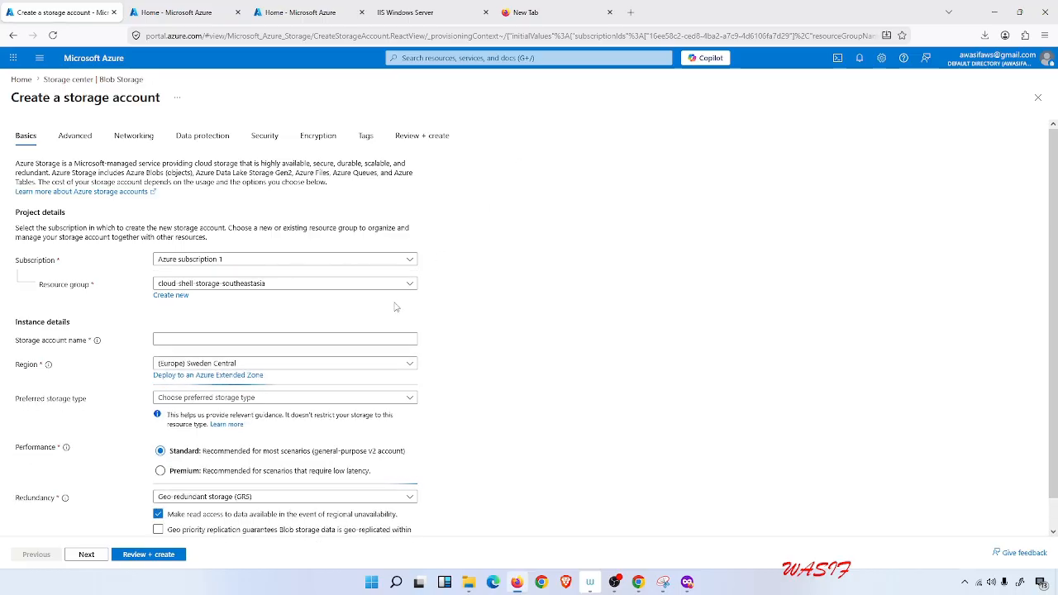
{"action": "left_click", "coordinate": [405, 285]}
{"action": "left_click", "coordinate": [322, 361]}
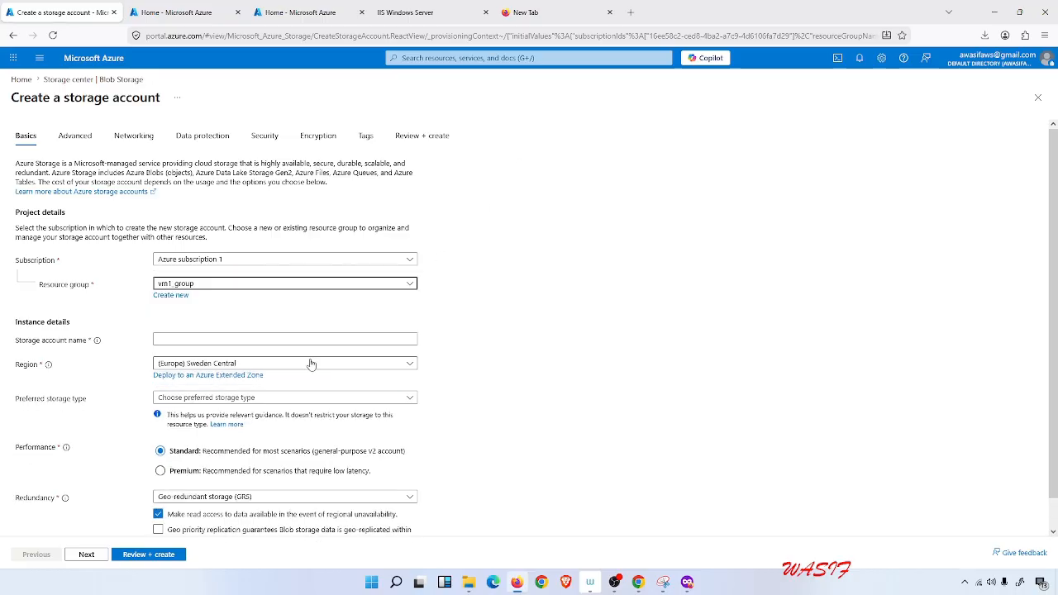
Name the storage account wasifstorageacc1.
{"action": "scroll", "coordinate": [306, 314], "scroll_direction": "down", "scroll_amount": 1}
{"action": "left_click", "coordinate": [281, 309]}
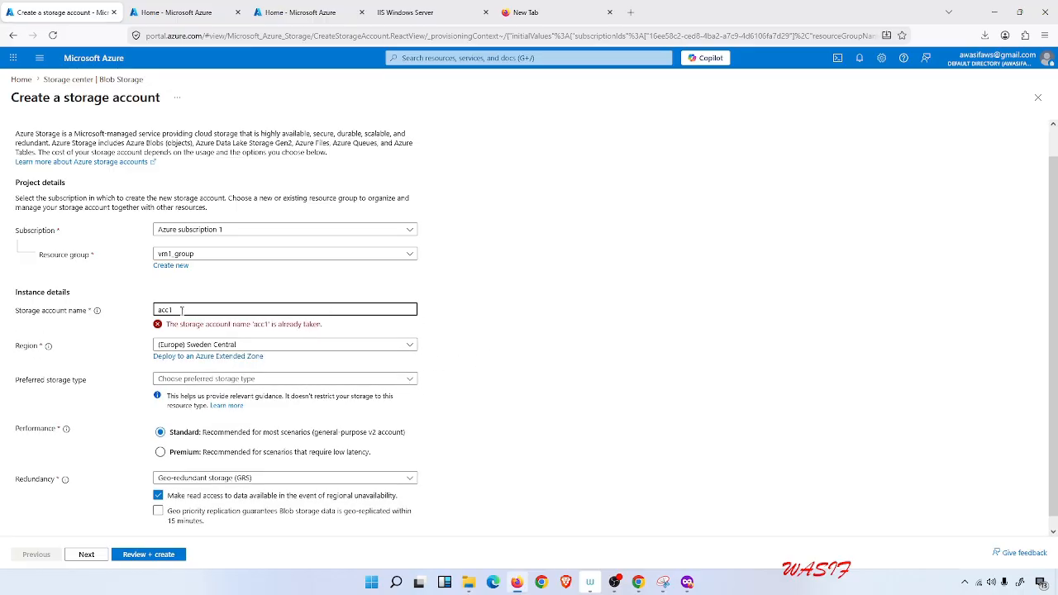
{"action": "key", "text": "BackSpace"}
{"action": "type", "text": "hhoioj"}
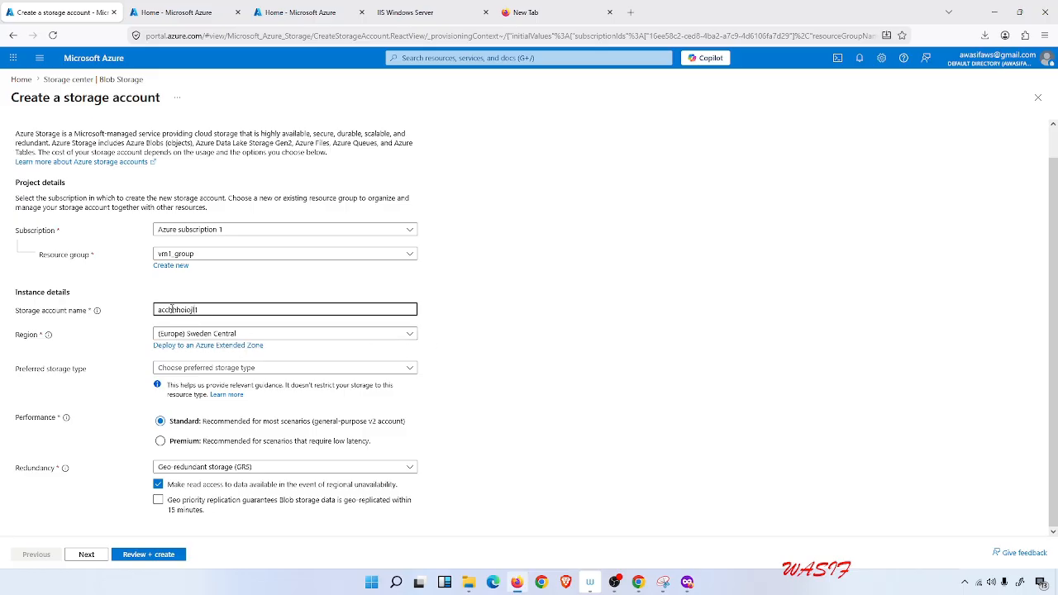
{"action": "left_click_drag", "start_coordinate": [196, 309], "coordinate": [139, 305]}
{"action": "type", "text": "wasifstorageacc1"}
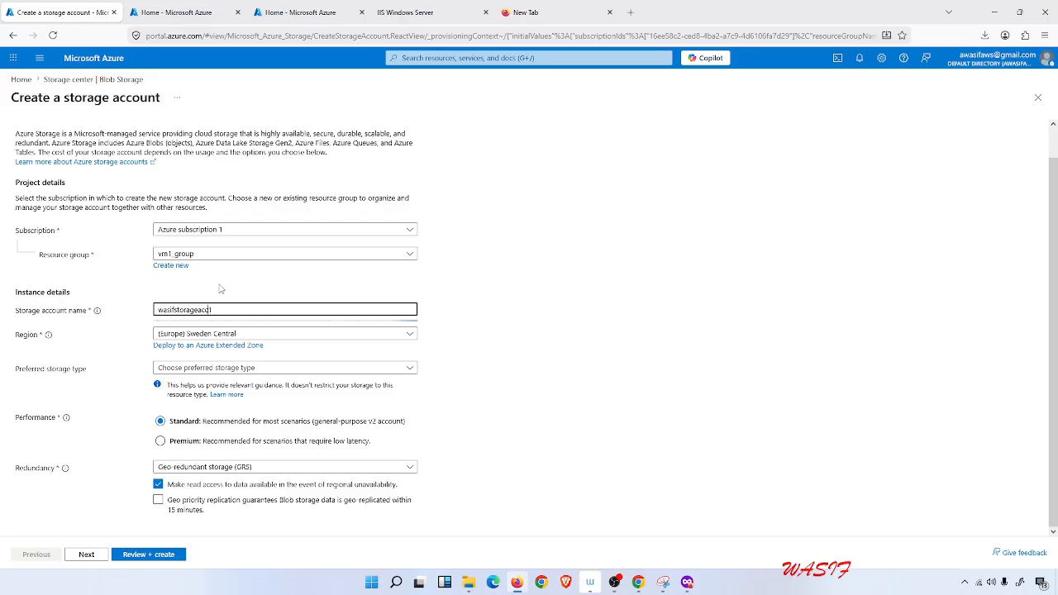
Set the preferred storage type to Azure Blob Storage or Azure Data Lake Storage Gen 2 and redundancy to Locally-redundant storage (LRS).
{"action": "left_click", "coordinate": [369, 369]}
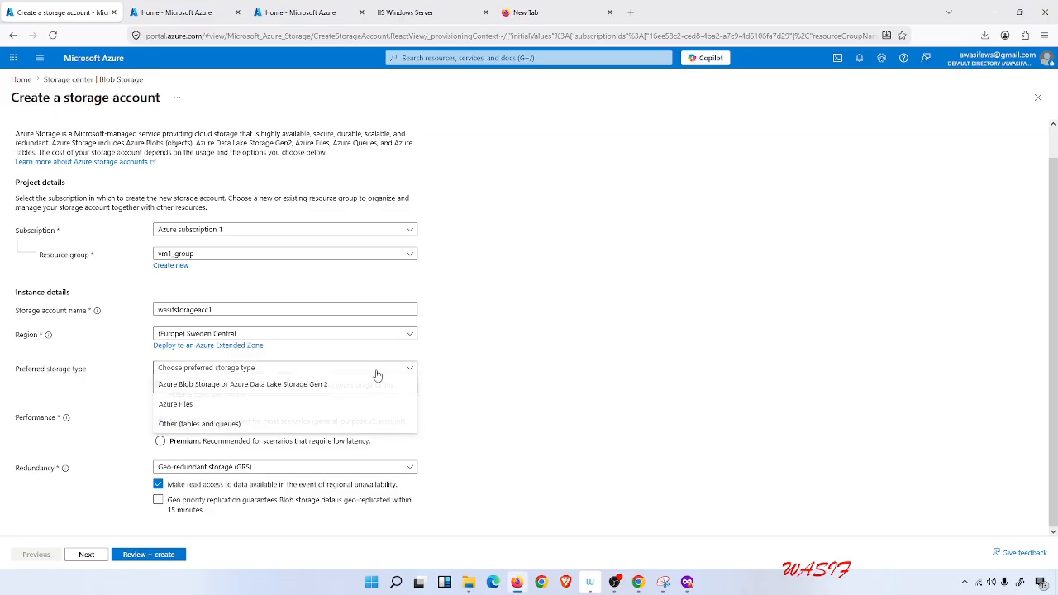
{"action": "left_click", "coordinate": [328, 388]}
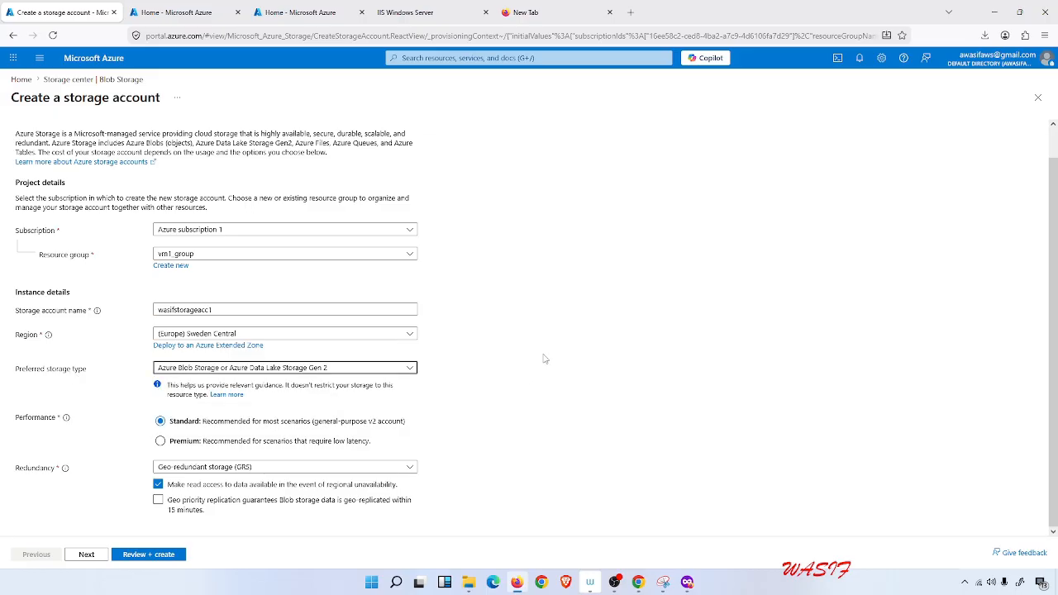
{"action": "left_click", "coordinate": [391, 467]}
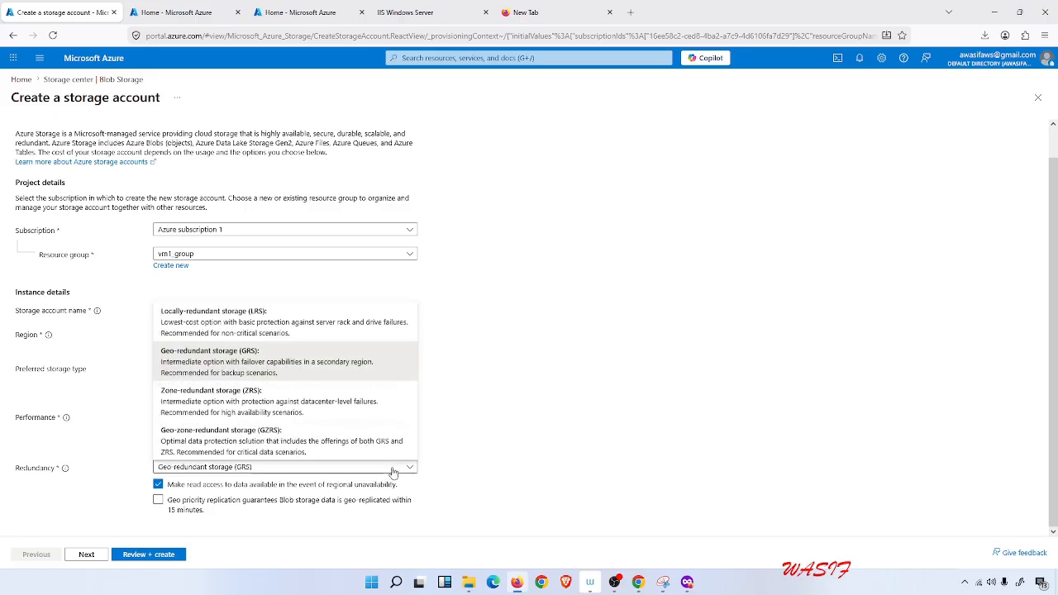
{"action": "left_click", "coordinate": [237, 327]}
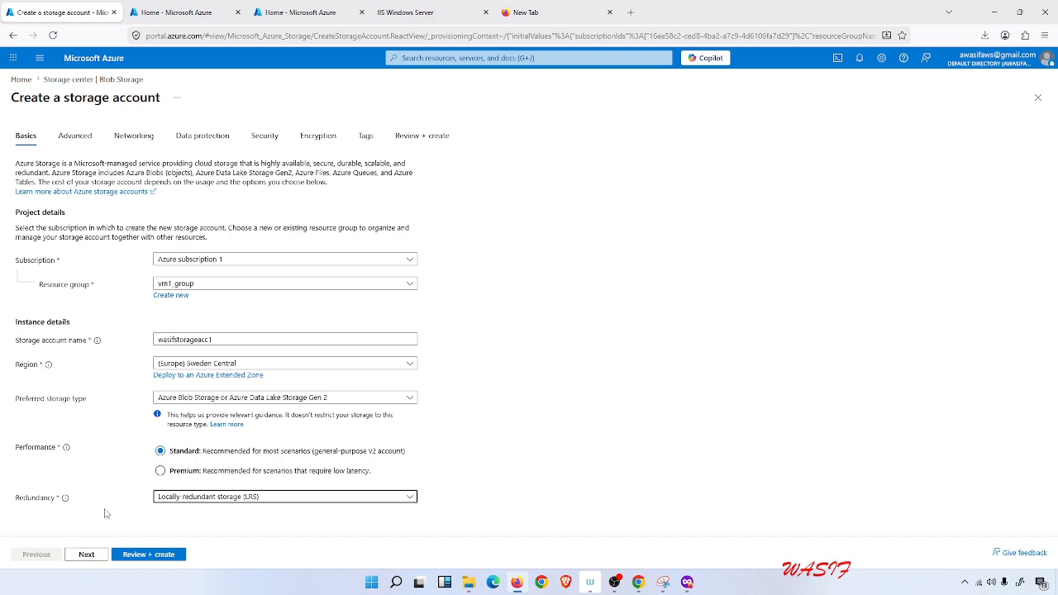
Move on to the Data protection settings and disable soft delete for blobs, containers and file shares.
{"action": "left_click", "coordinate": [86, 555]}
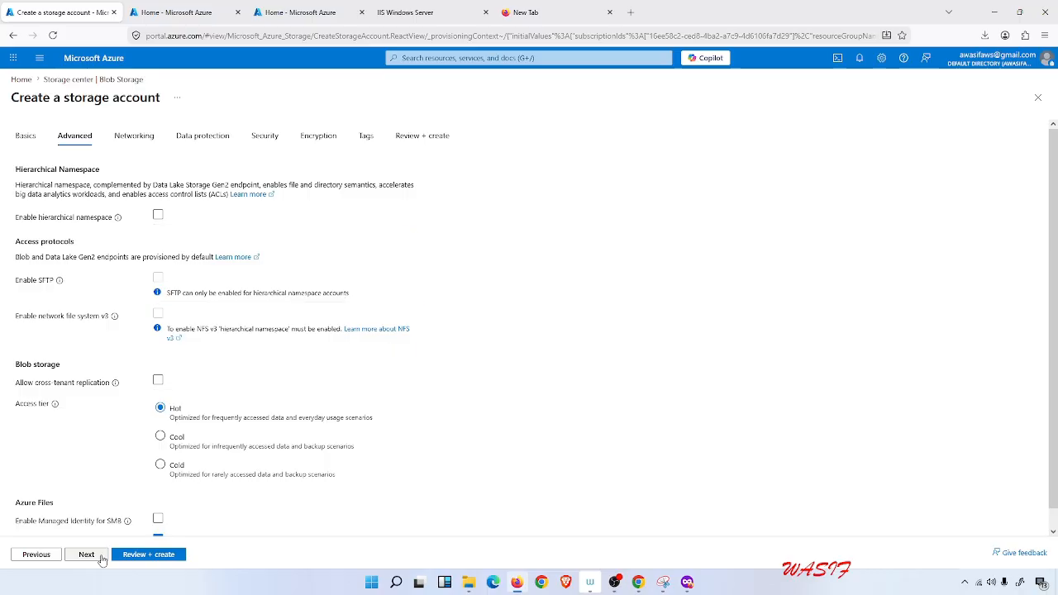
{"action": "scroll", "coordinate": [649, 360], "scroll_direction": "down", "scroll_amount": 1}
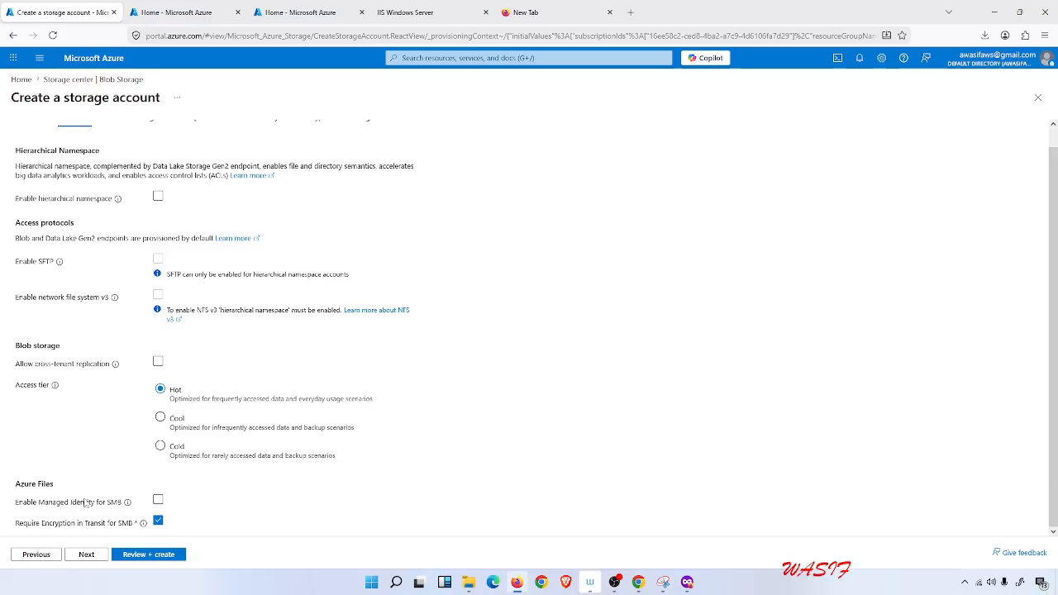
{"action": "scroll", "coordinate": [86, 504], "scroll_direction": "up", "scroll_amount": 1}
{"action": "left_click", "coordinate": [86, 555]}
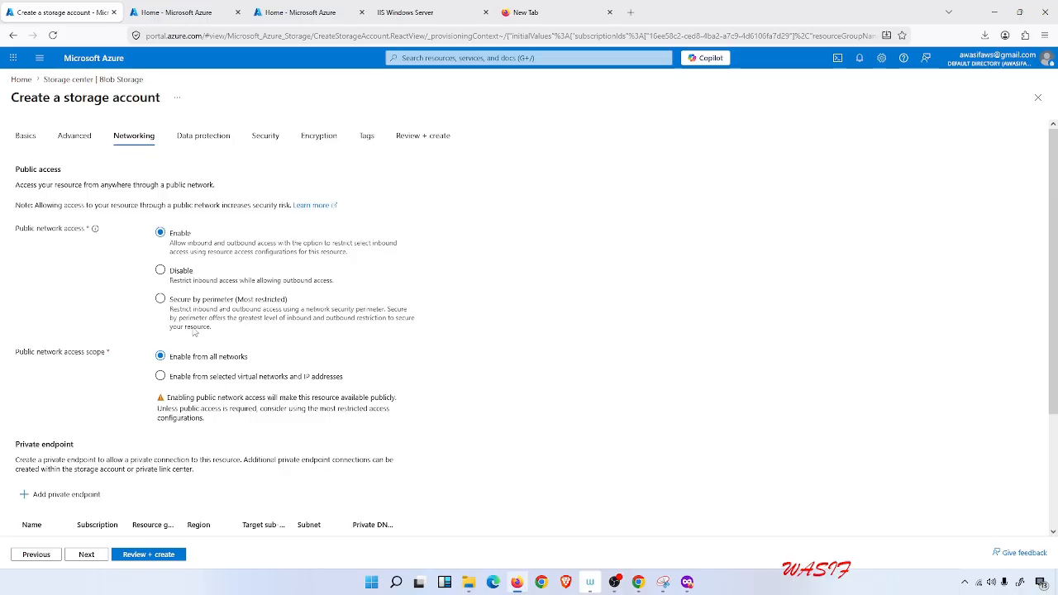
{"action": "scroll", "coordinate": [198, 323], "scroll_direction": "down", "scroll_amount": 3}
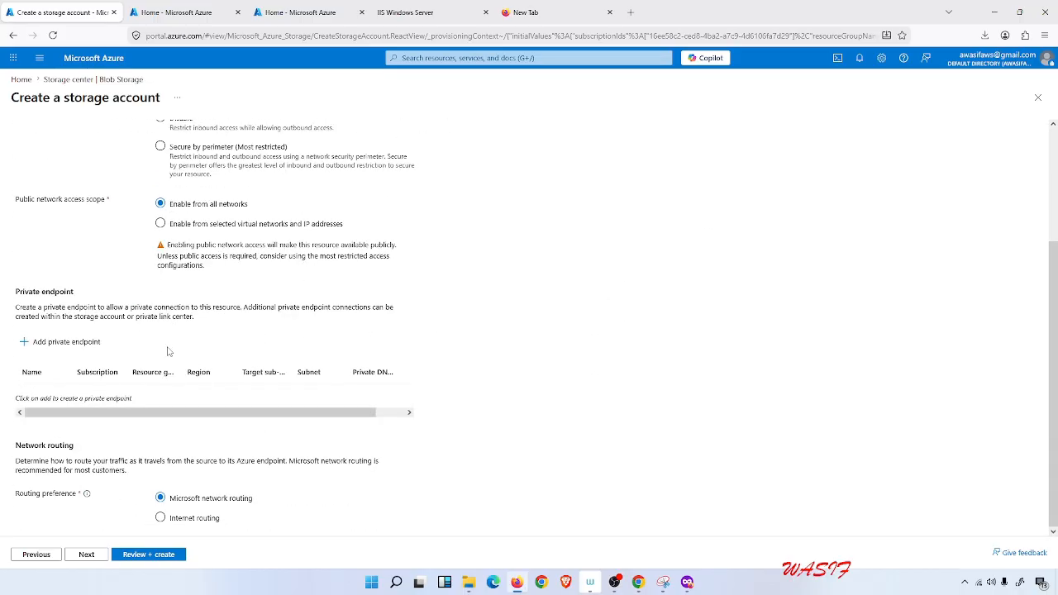
{"action": "left_click", "coordinate": [90, 555]}
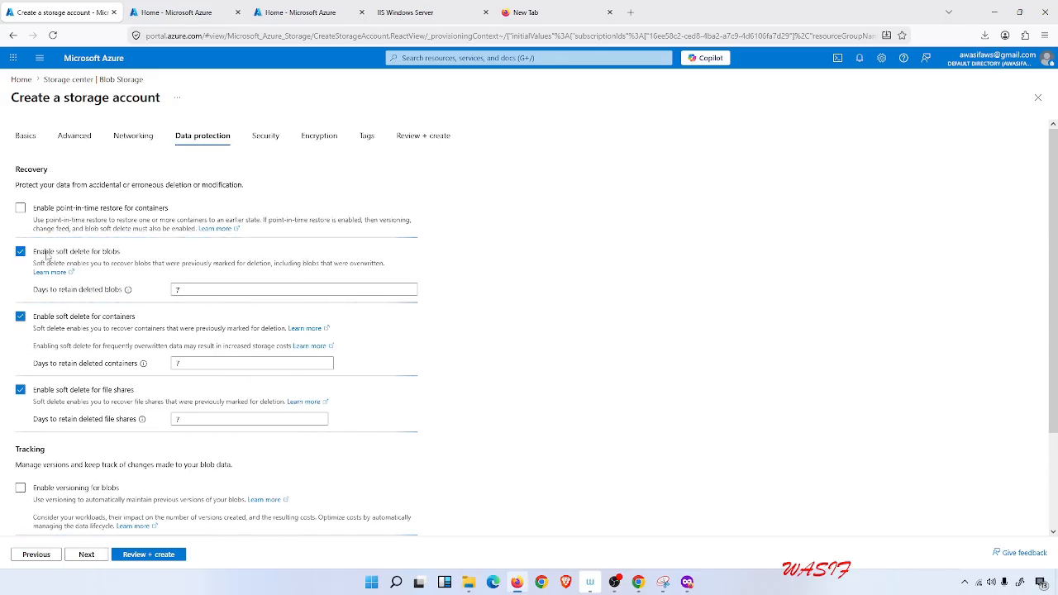
{"action": "left_click", "coordinate": [20, 252]}
{"action": "left_click", "coordinate": [21, 295]}
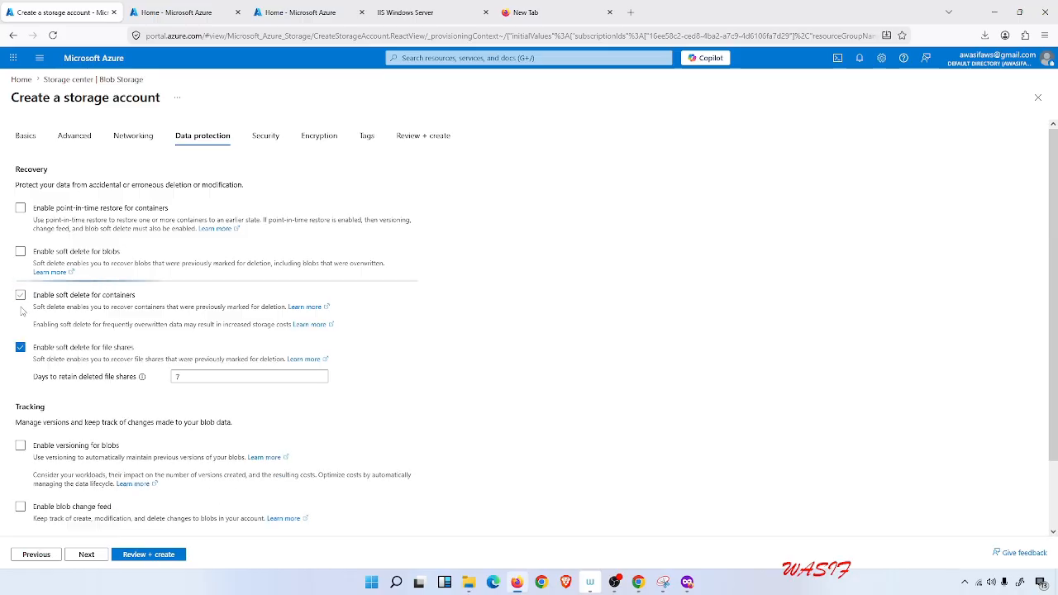
{"action": "left_click", "coordinate": [20, 348]}
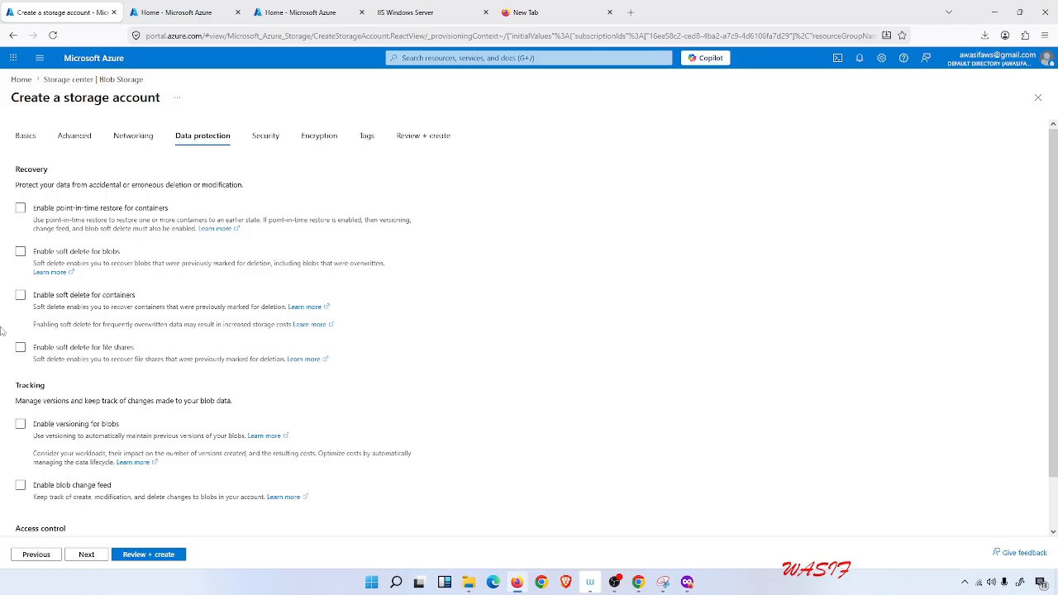
Skip through the remaining settings pages with their defaults and create the storage account.
{"action": "left_click", "coordinate": [90, 556]}
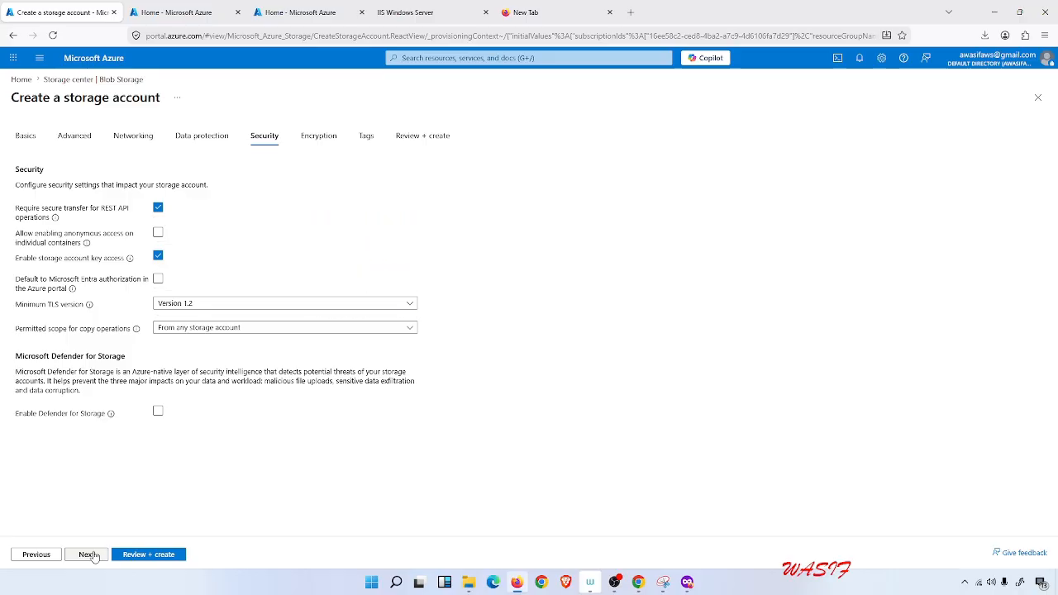
{"action": "left_click", "coordinate": [91, 555]}
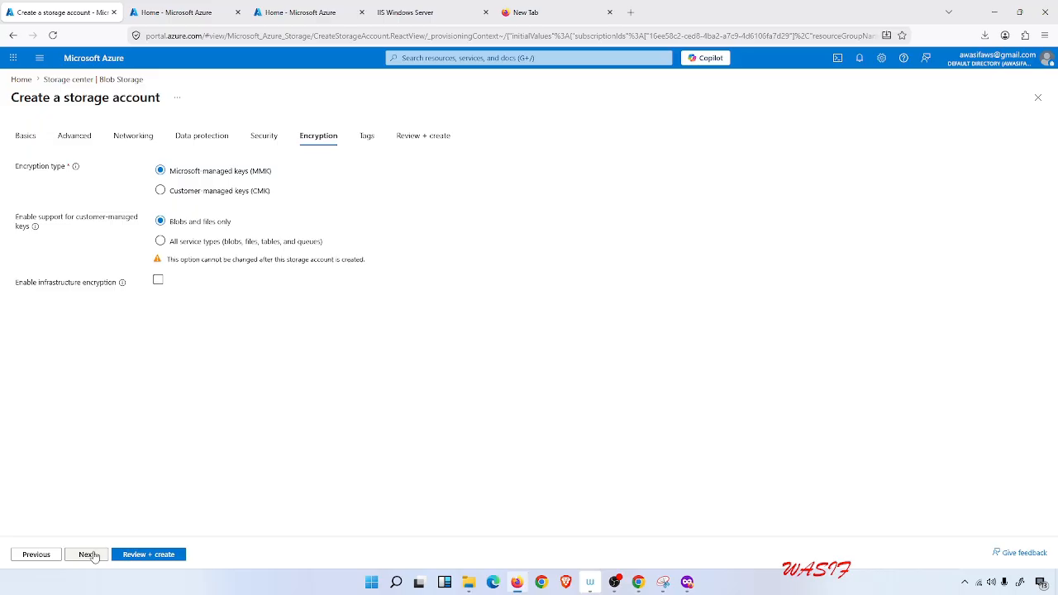
{"action": "left_click", "coordinate": [90, 555]}
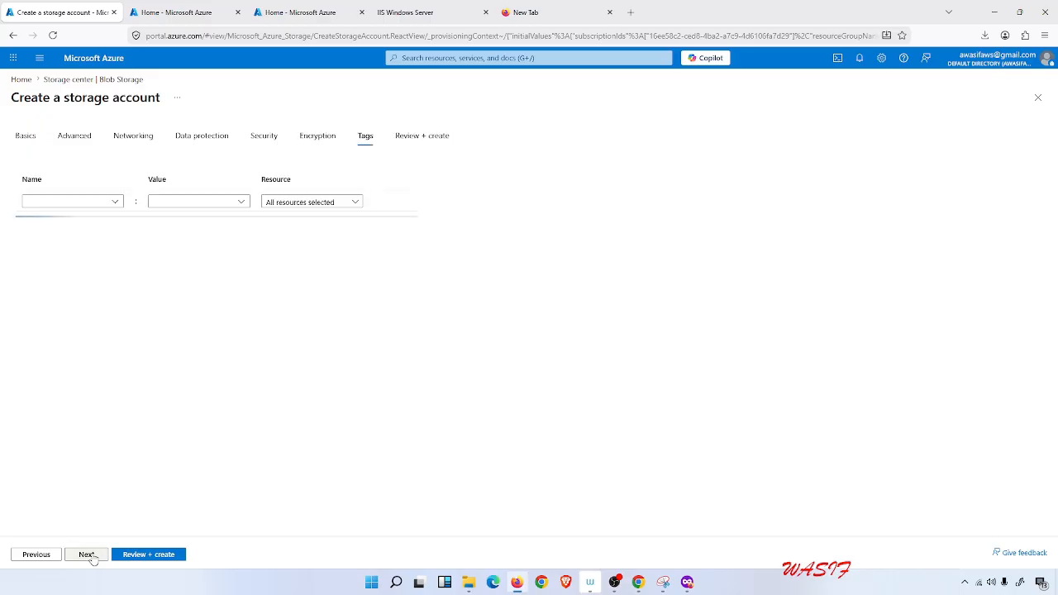
{"action": "left_click", "coordinate": [89, 201]}
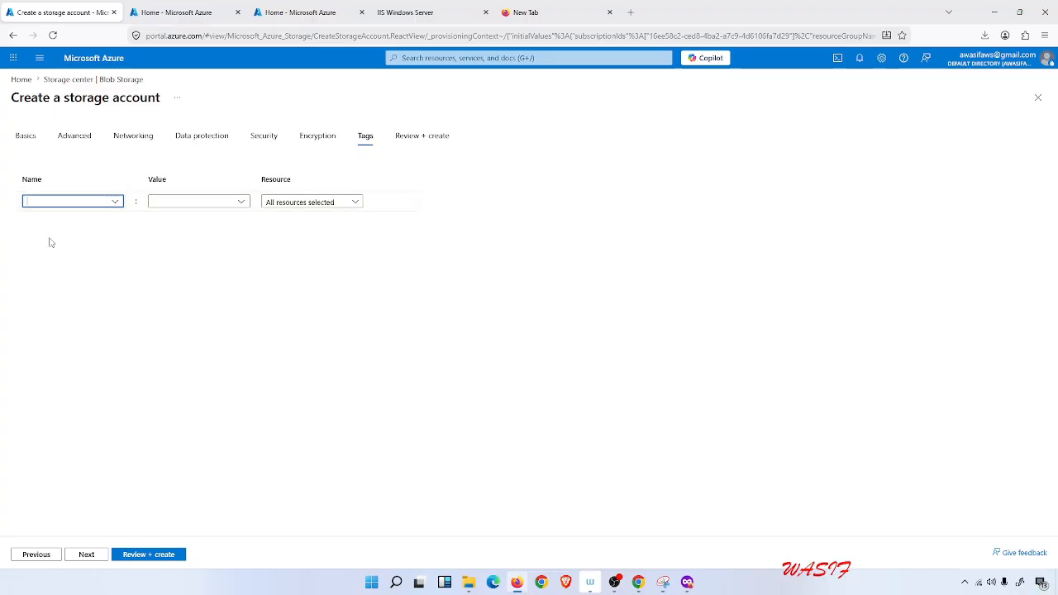
{"action": "left_click", "coordinate": [87, 559]}
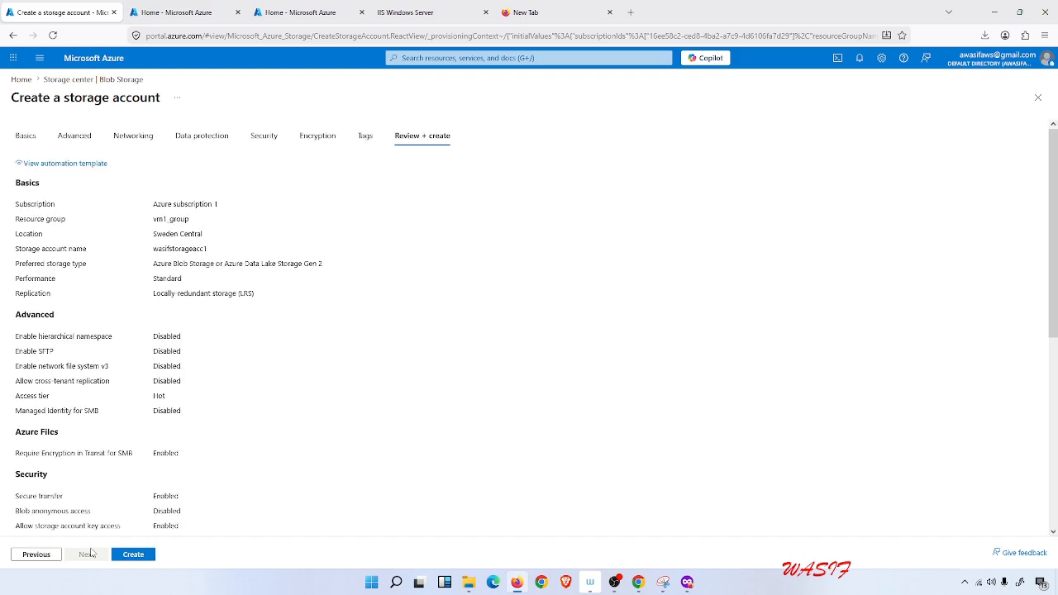
{"action": "left_click", "coordinate": [125, 559]}
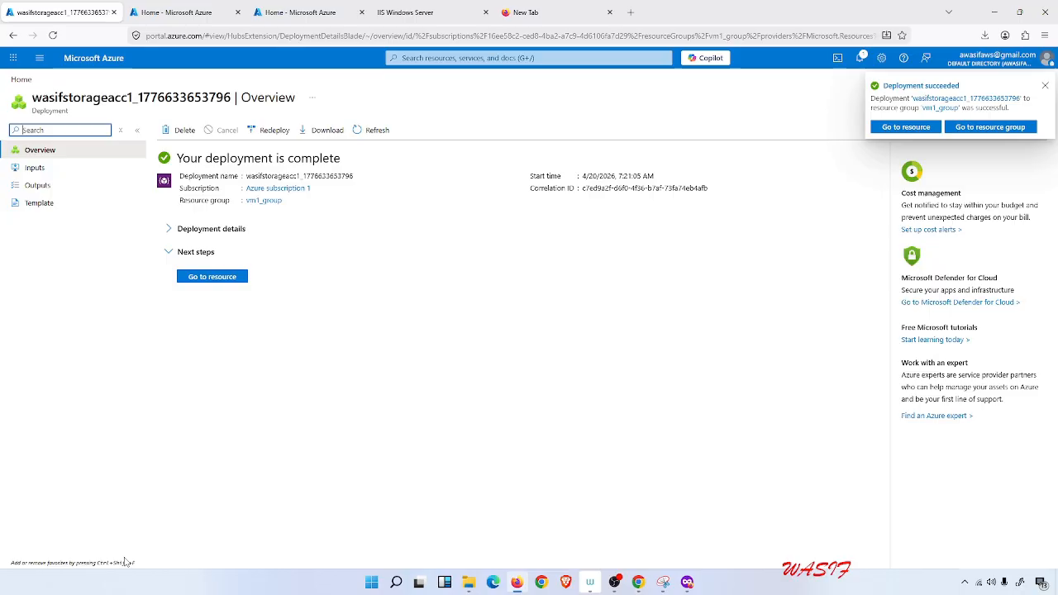
Open the new storage account and go to its Containers list under Data storage.
{"action": "left_click", "coordinate": [220, 276]}
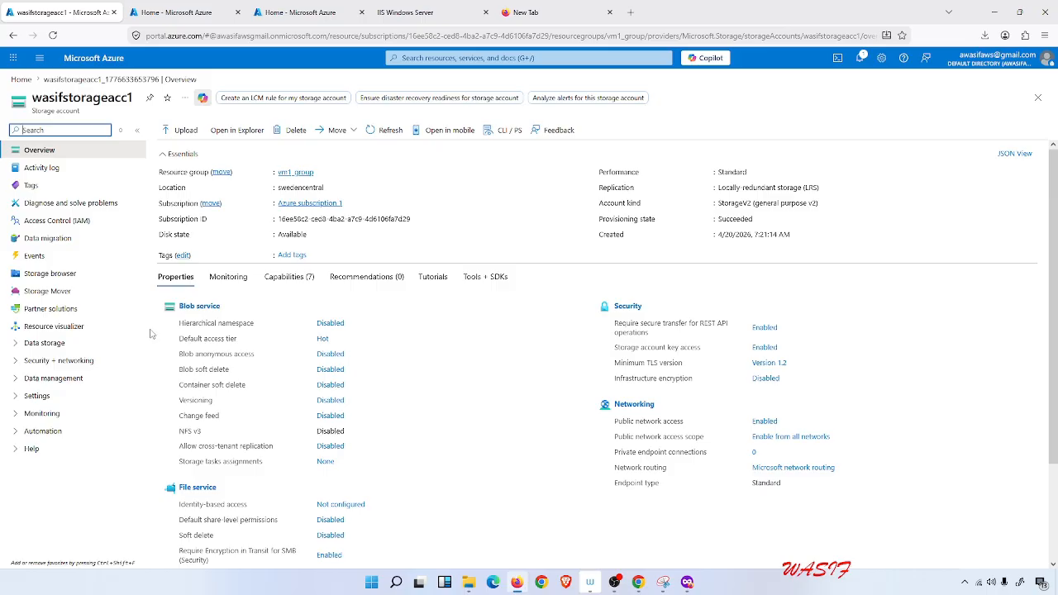
{"action": "left_click", "coordinate": [14, 346]}
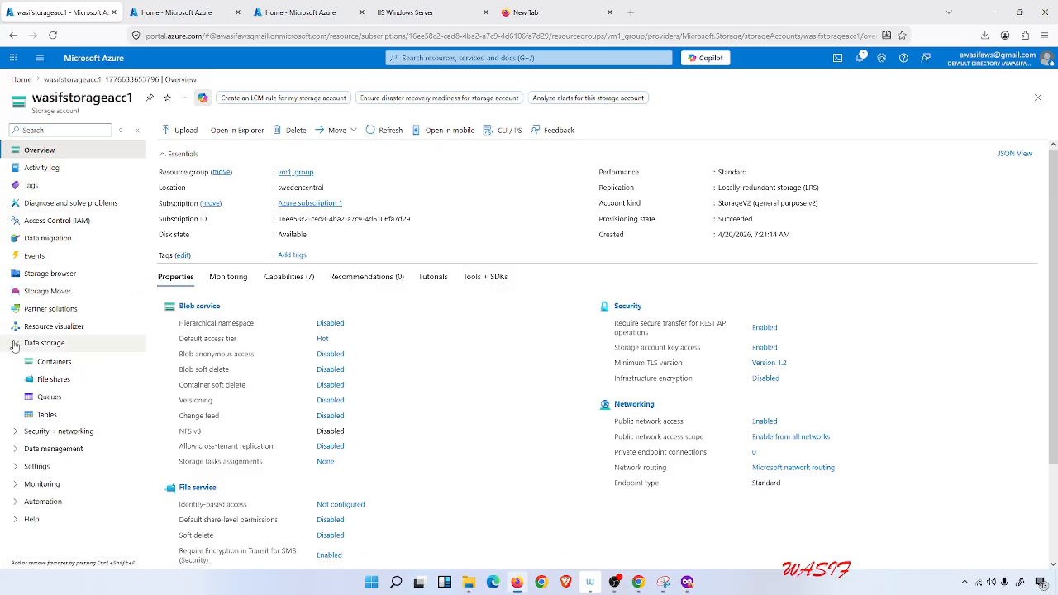
{"action": "left_click", "coordinate": [57, 370]}
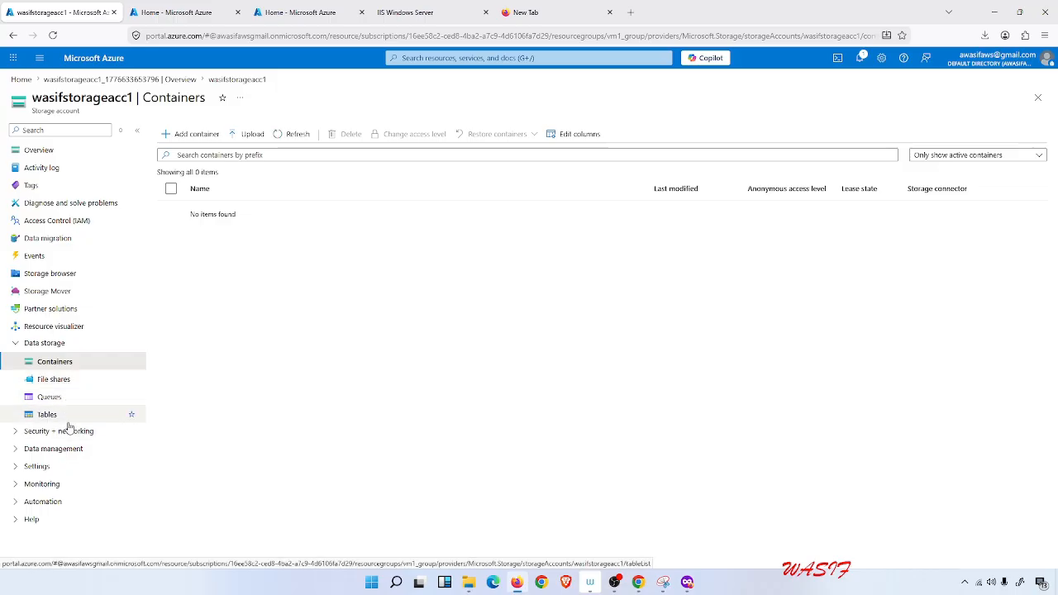
Add a new container named logicappcon.
{"action": "left_click", "coordinate": [195, 134]}
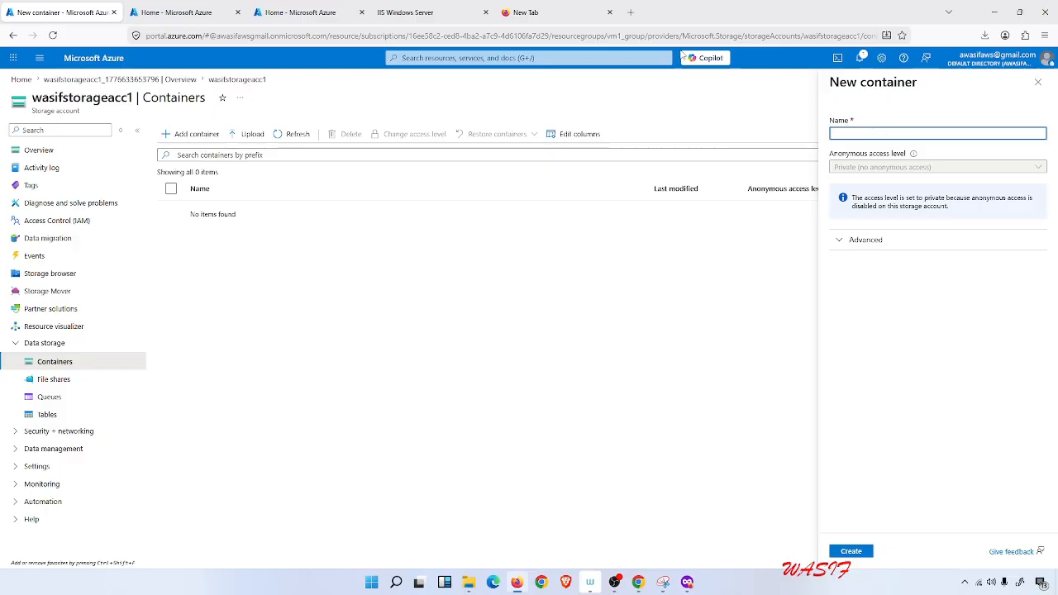
{"action": "type", "text": "logica"}
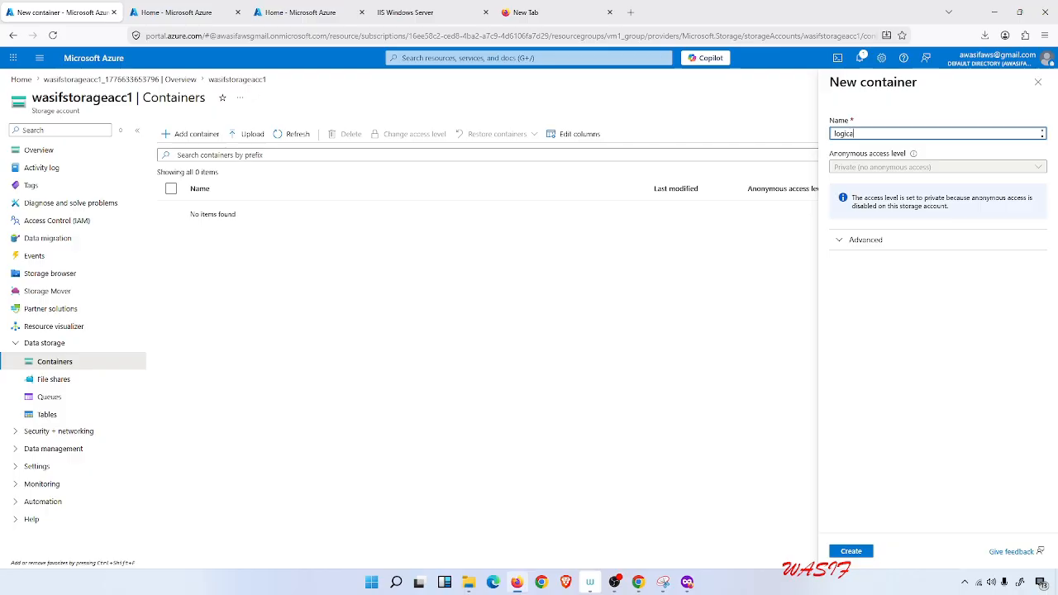
{"action": "type", "text": "ppco"}
{"action": "type", "text": "n"}
{"action": "left_click", "coordinate": [851, 241]}
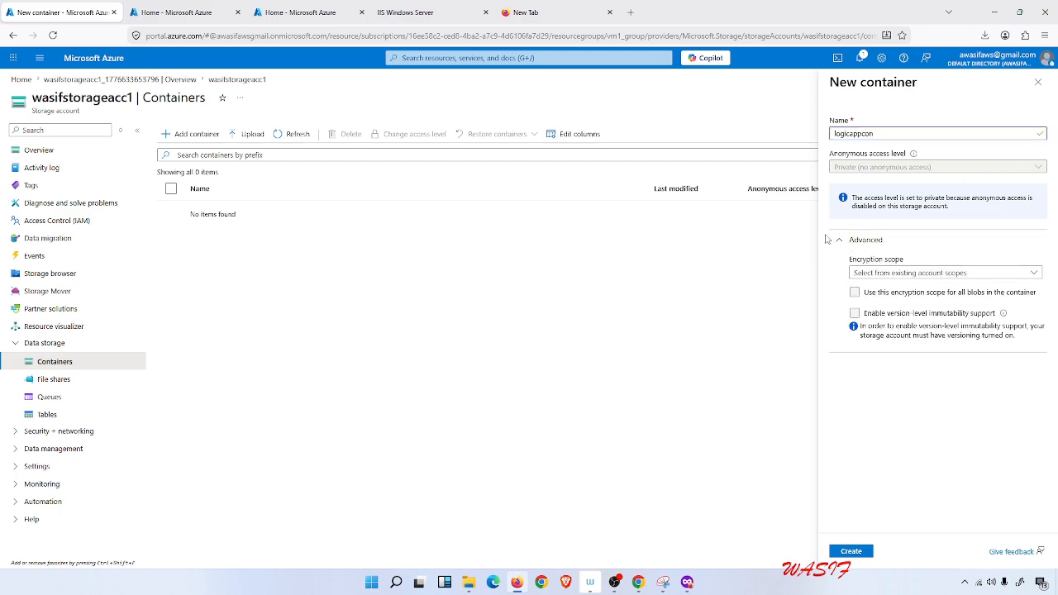
{"action": "left_click", "coordinate": [833, 241]}
{"action": "left_click", "coordinate": [850, 551]}
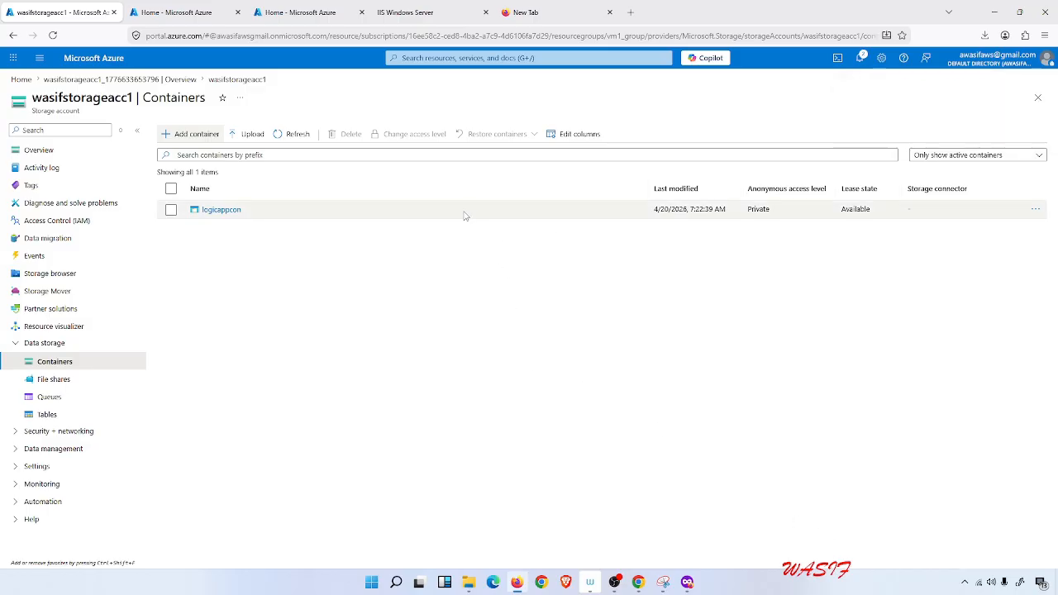
Open the logicappcon container and upload the file Azure ad join.png as a blob.
{"action": "left_click", "coordinate": [221, 215]}
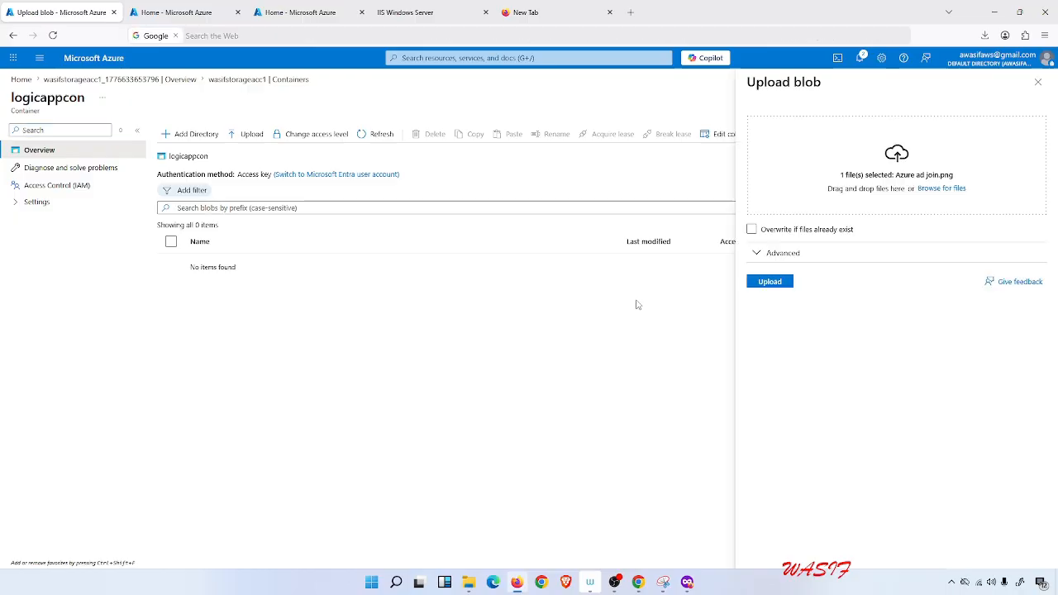
{"action": "key", "text": "ctrl+t"}
{"action": "left_click", "coordinate": [103, 10]}
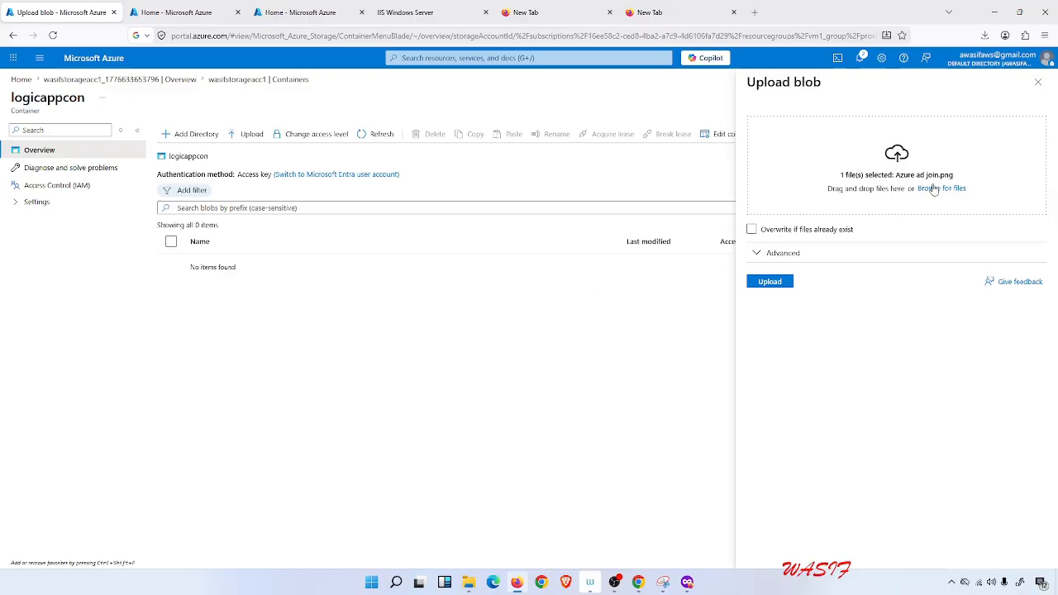
{"action": "left_click", "coordinate": [767, 287]}
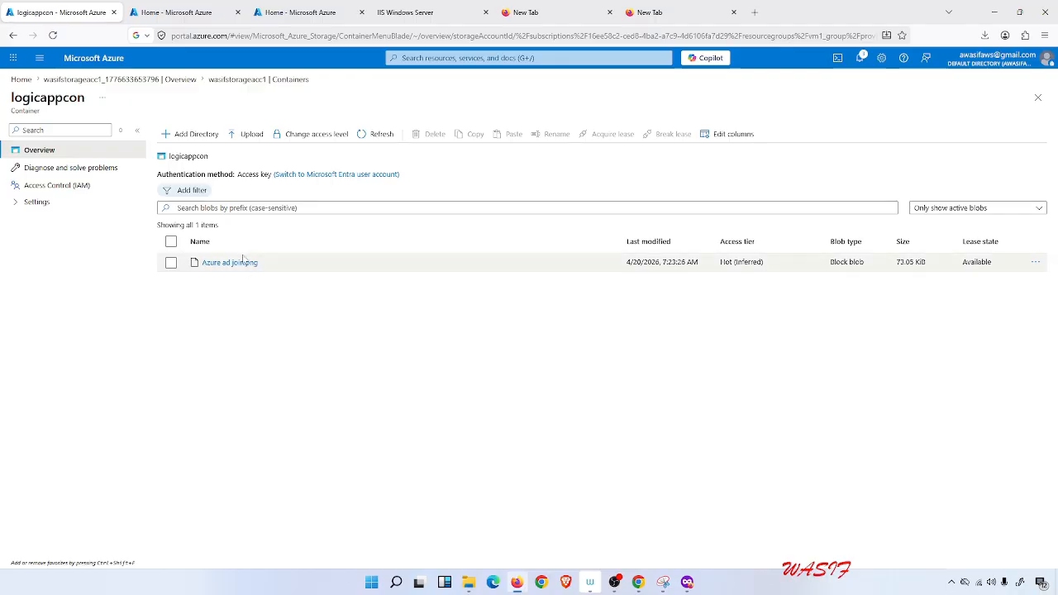
Start creating a new Logic App and choose the Consumption multi-tenant hosting plan.
{"action": "left_click", "coordinate": [169, 12]}
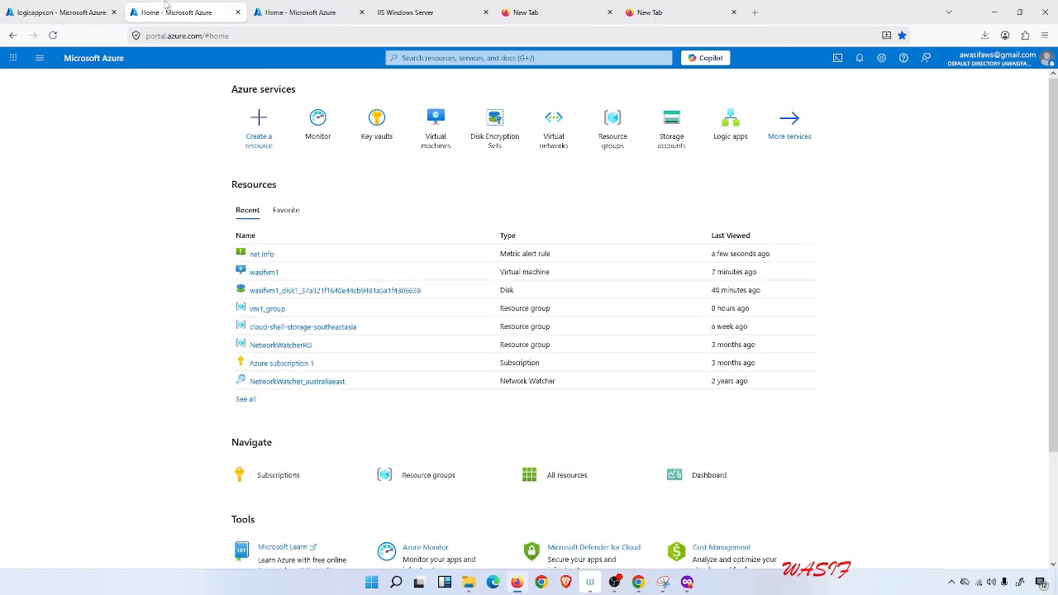
{"action": "left_click", "coordinate": [420, 57]}
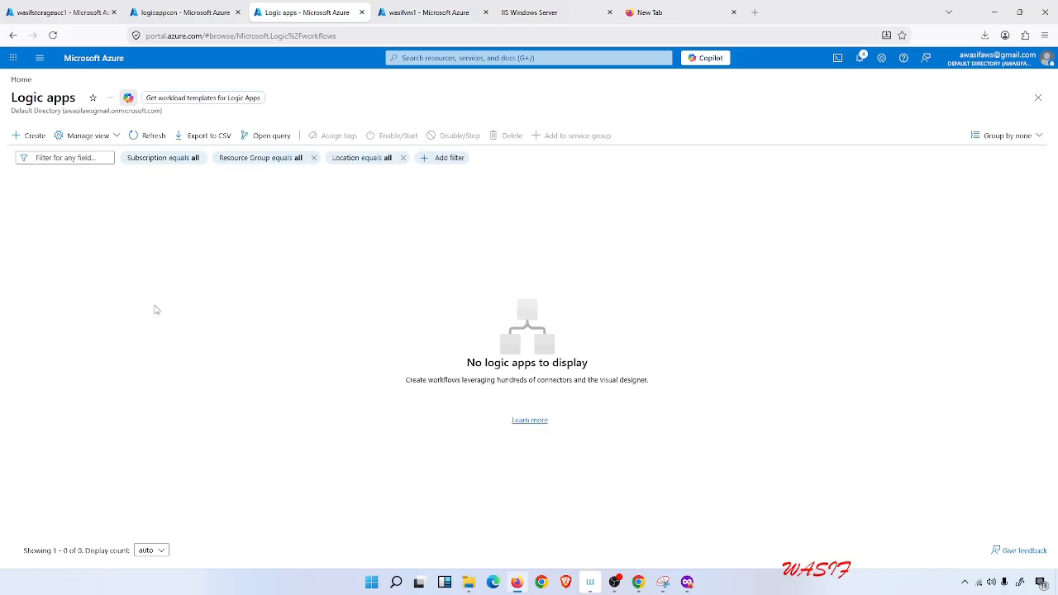
{"action": "left_click", "coordinate": [29, 135]}
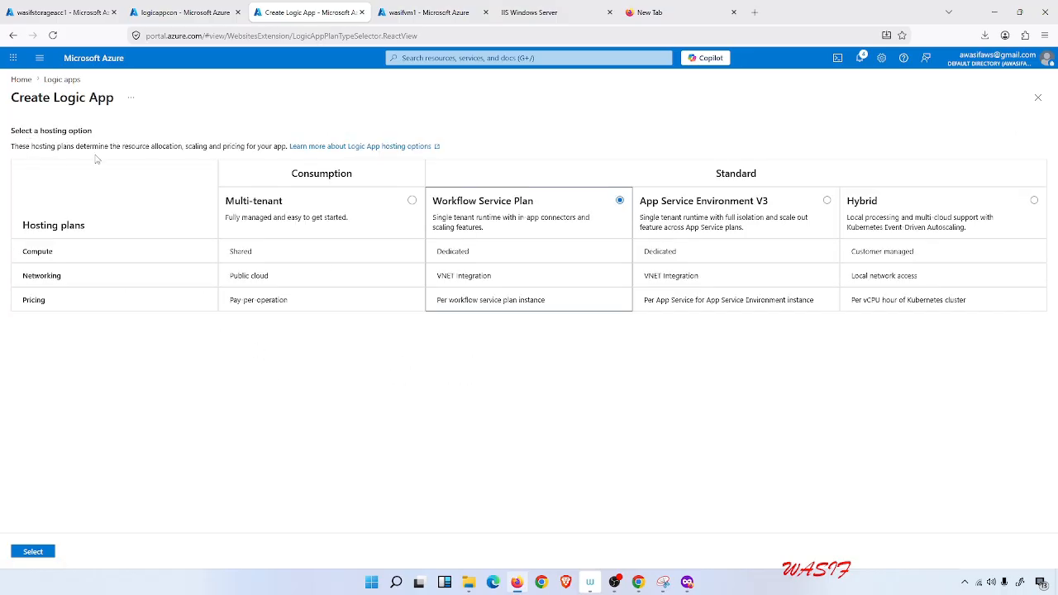
{"action": "left_click", "coordinate": [412, 201]}
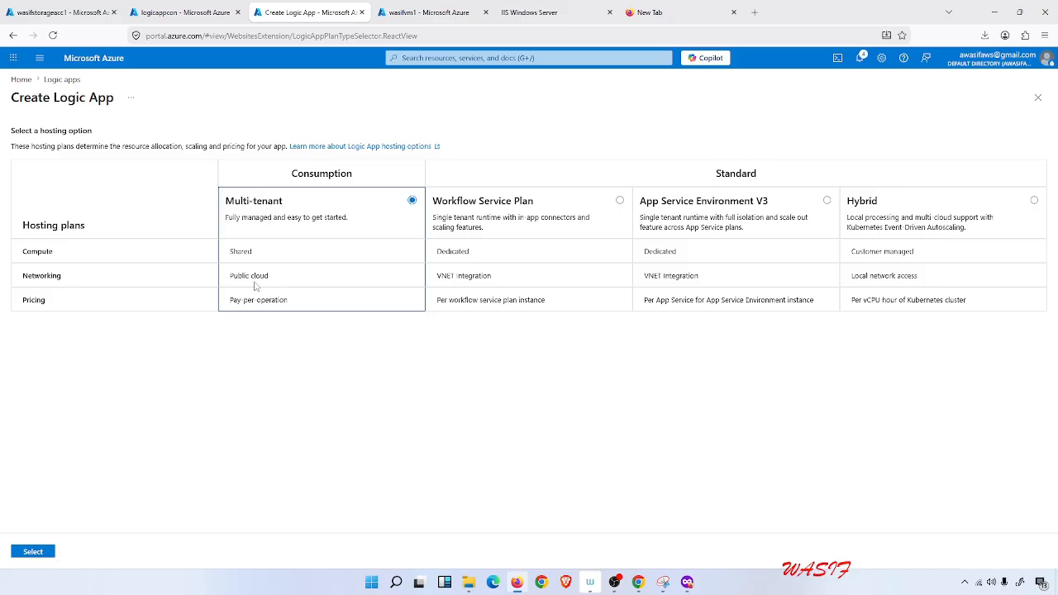
{"action": "left_click", "coordinate": [38, 554]}
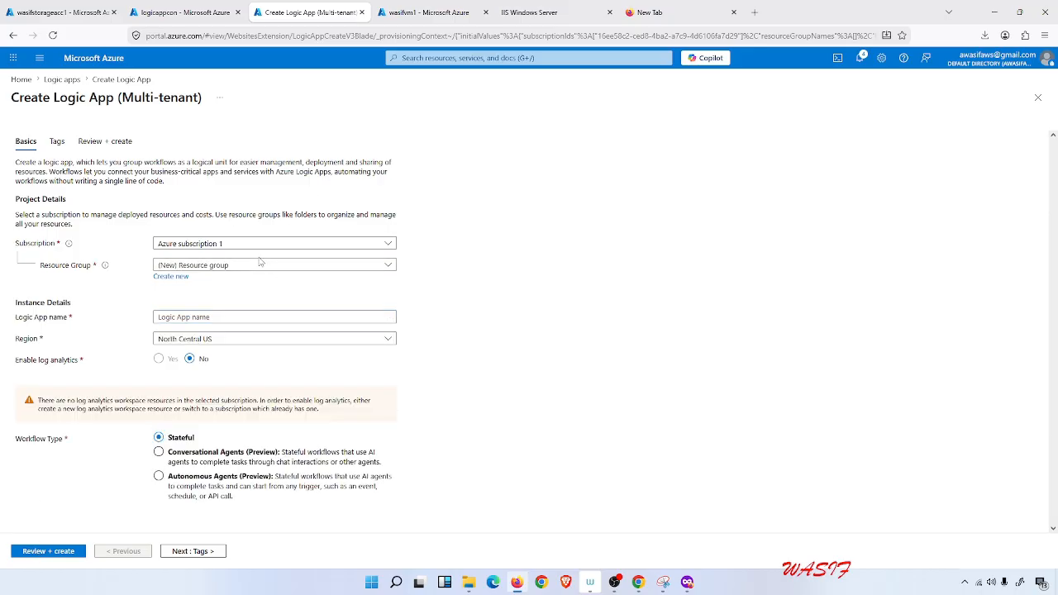
Create the Logic App lg1 in resource group vm1_group and region Sweden Central.
{"action": "left_click", "coordinate": [259, 264]}
{"action": "left_click", "coordinate": [182, 338]}
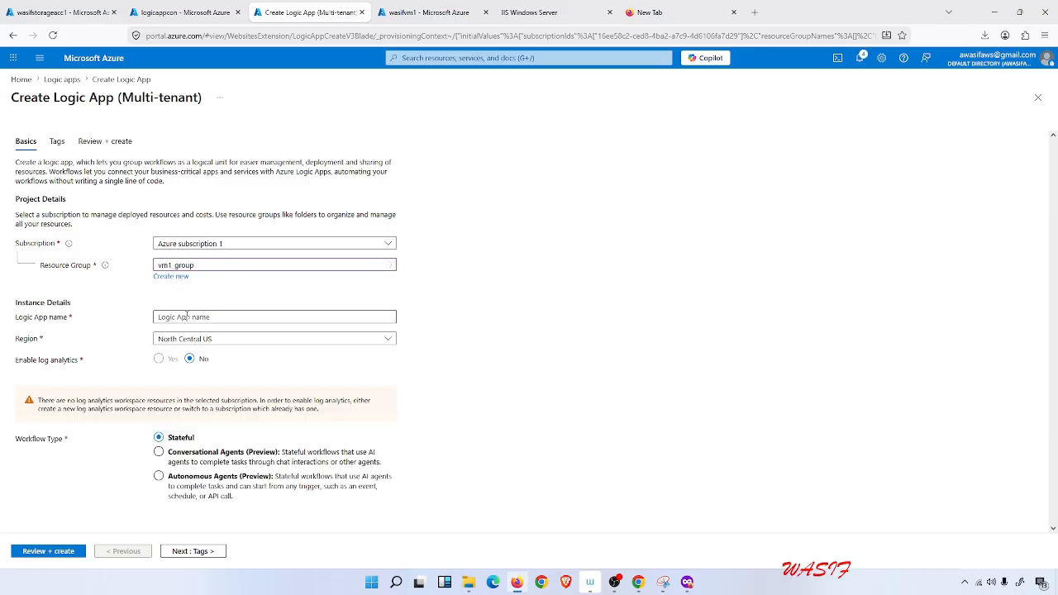
{"action": "left_click", "coordinate": [186, 316]}
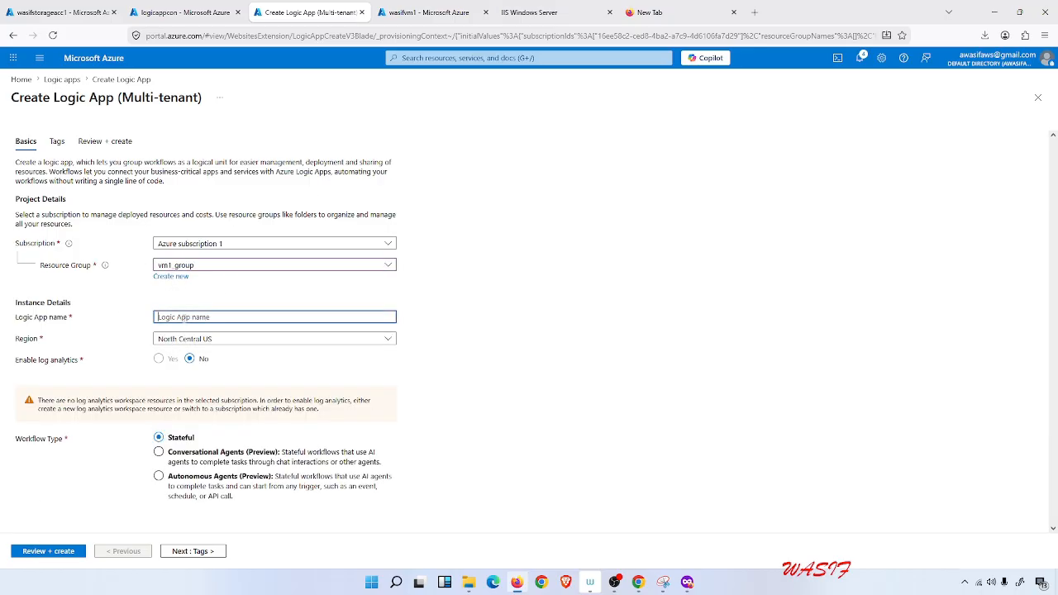
{"action": "type", "text": "lg1"}
{"action": "left_click", "coordinate": [229, 341]}
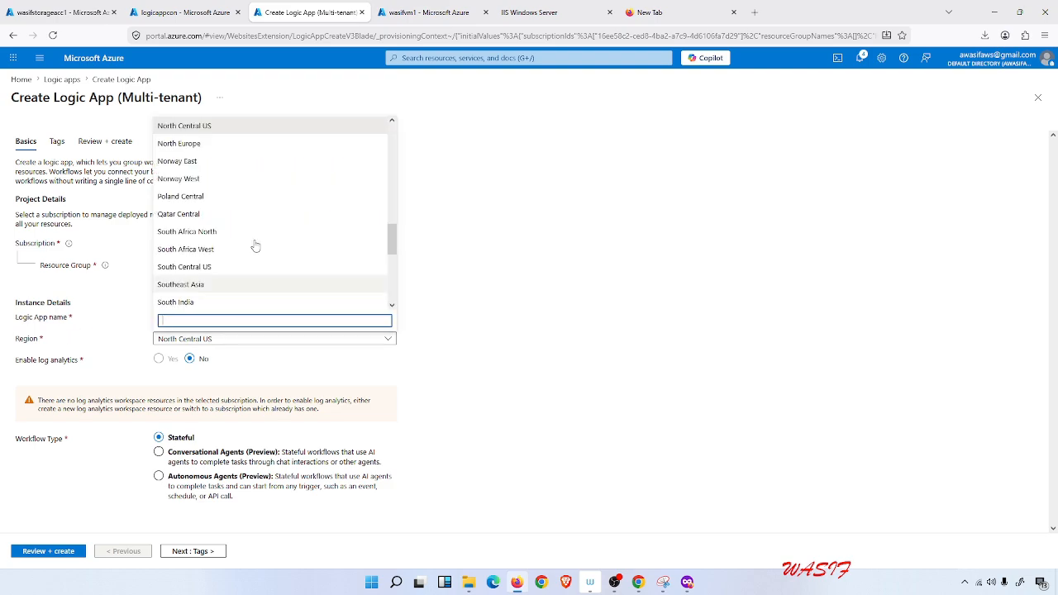
{"action": "scroll", "coordinate": [276, 212], "scroll_direction": "down", "scroll_amount": 2}
{"action": "scroll", "coordinate": [276, 213], "scroll_direction": "down", "scroll_amount": 2}
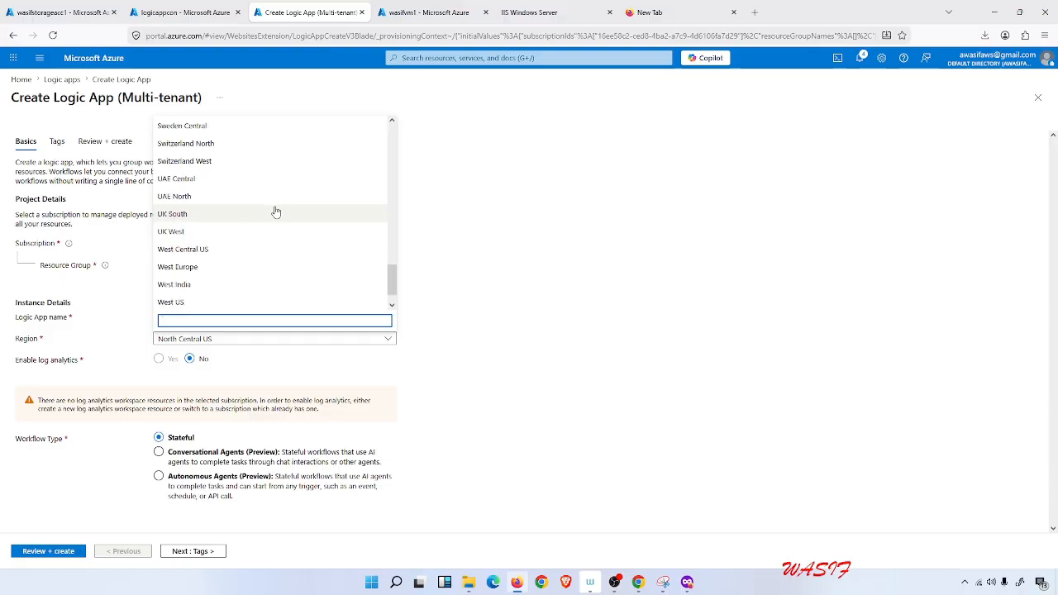
{"action": "left_click", "coordinate": [232, 127]}
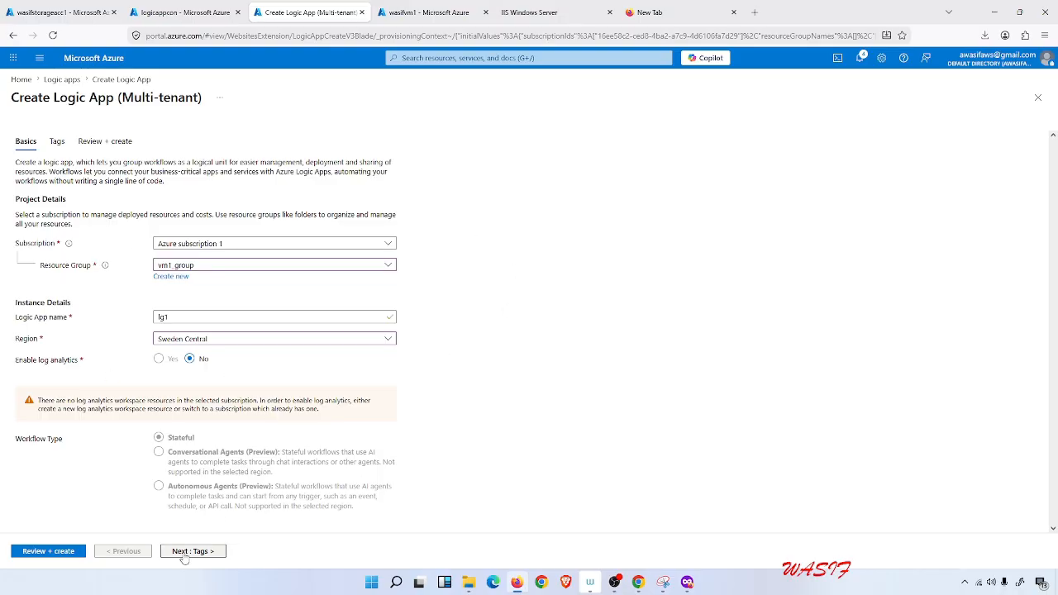
{"action": "left_click", "coordinate": [73, 555]}
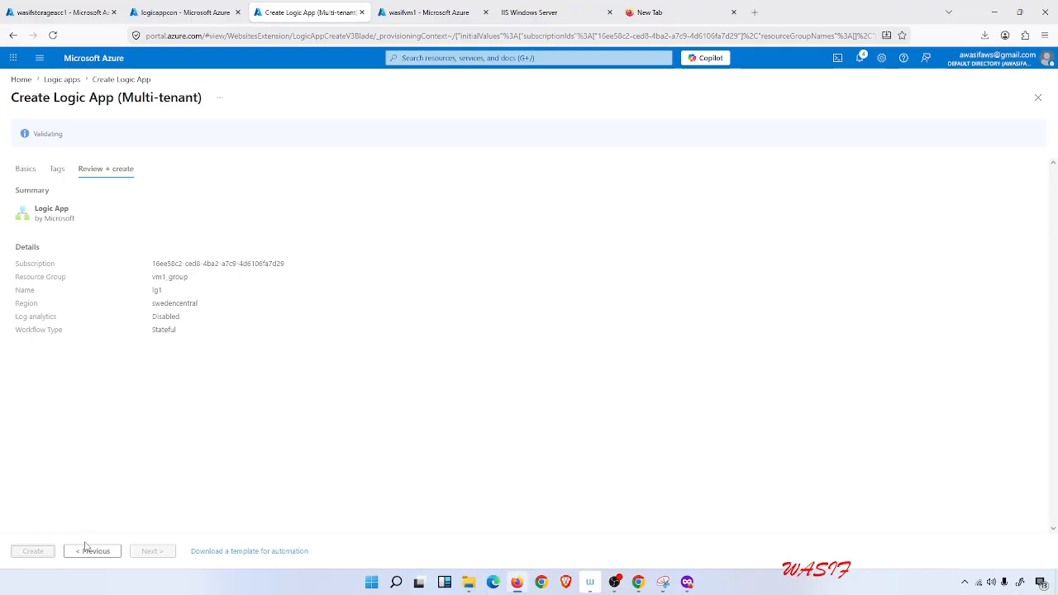
{"action": "left_click", "coordinate": [46, 551]}
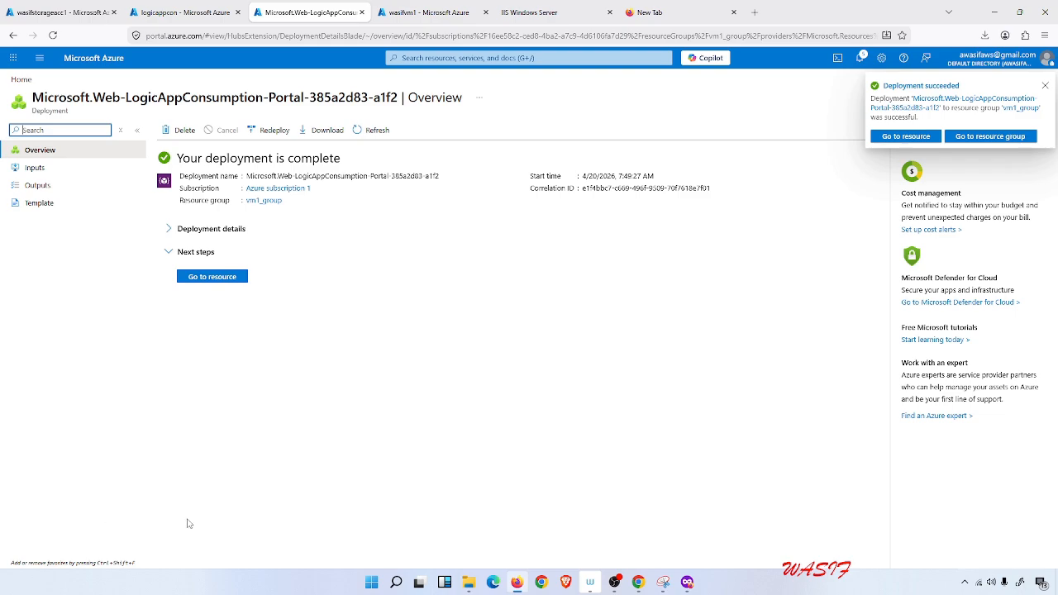
Open lg1 in the designer and add the blob trigger When a blob is added or modified (properties only) (V2).
{"action": "left_click", "coordinate": [226, 276]}
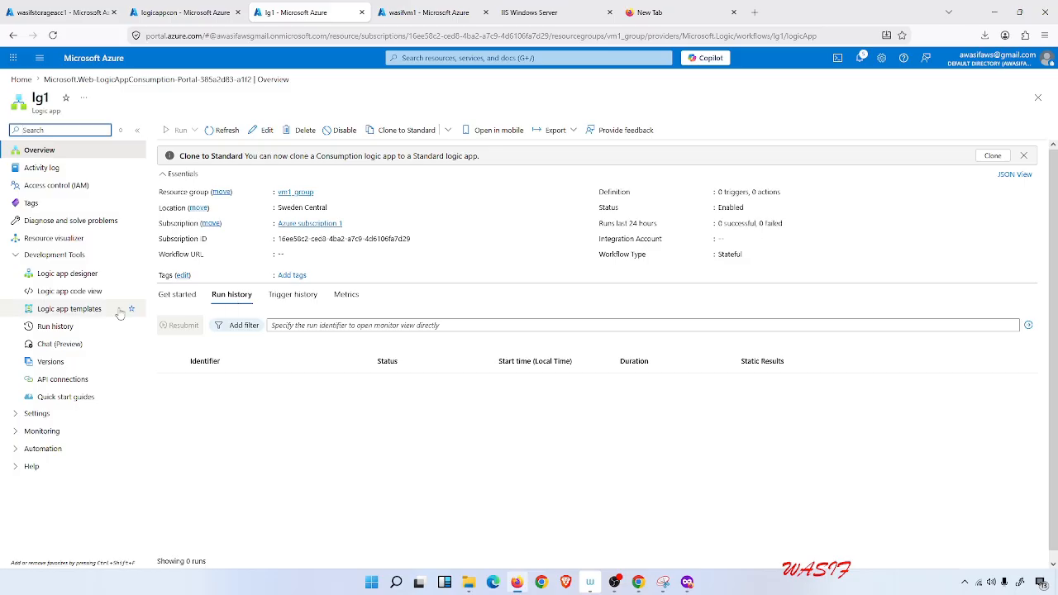
{"action": "left_click", "coordinate": [79, 277]}
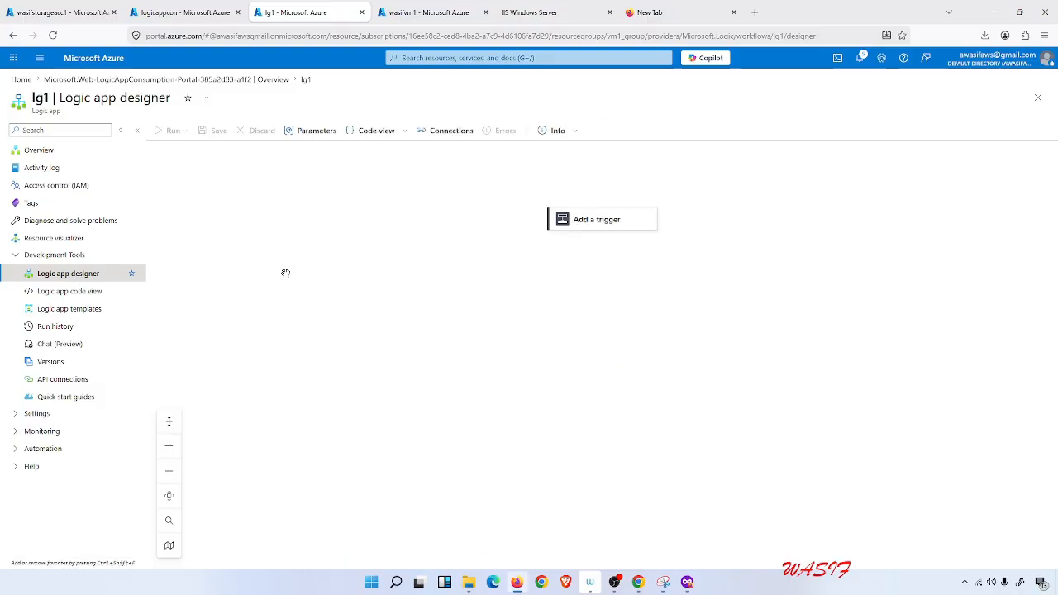
{"action": "left_click", "coordinate": [595, 230]}
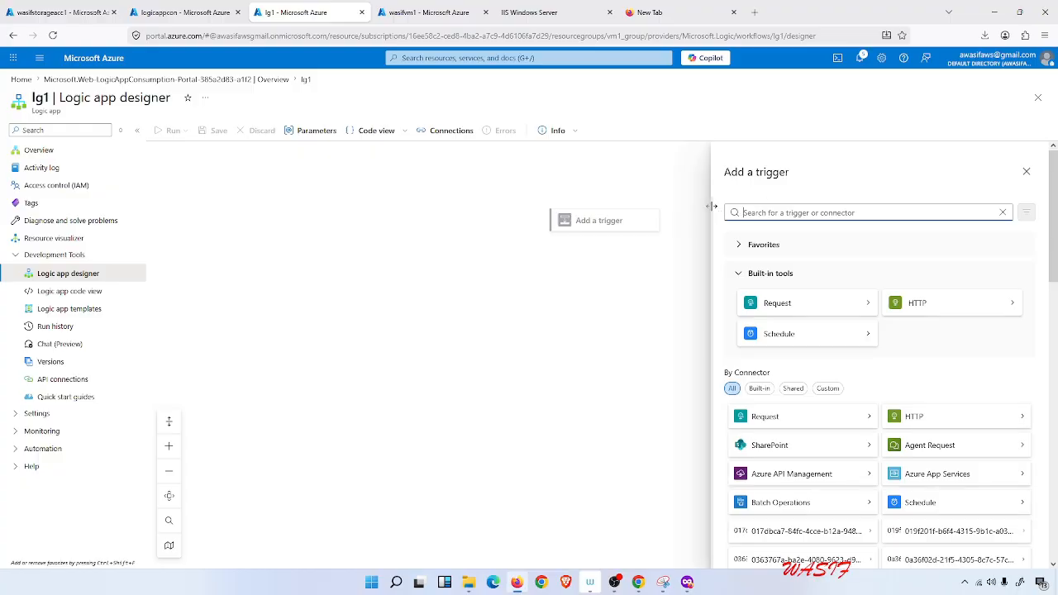
{"action": "type", "text": "when a"}
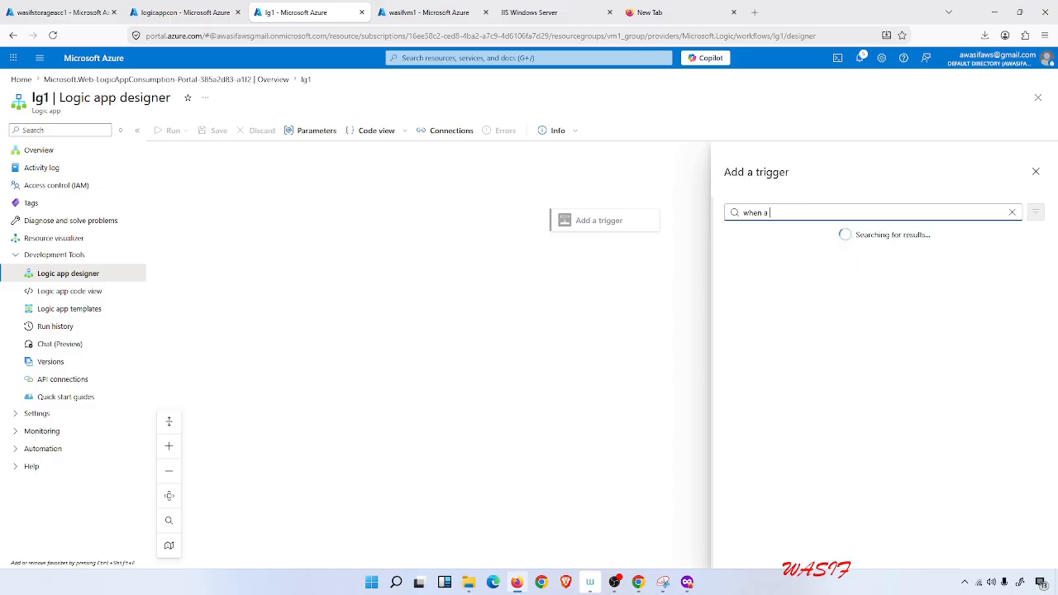
{"action": "type", "text": " blob is"}
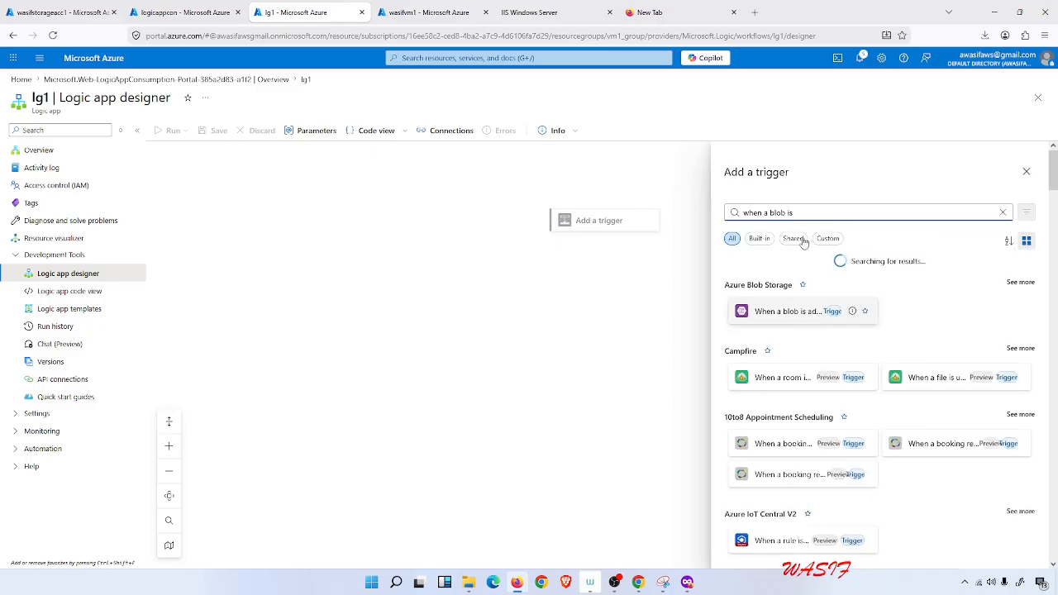
{"action": "left_click", "coordinate": [773, 310]}
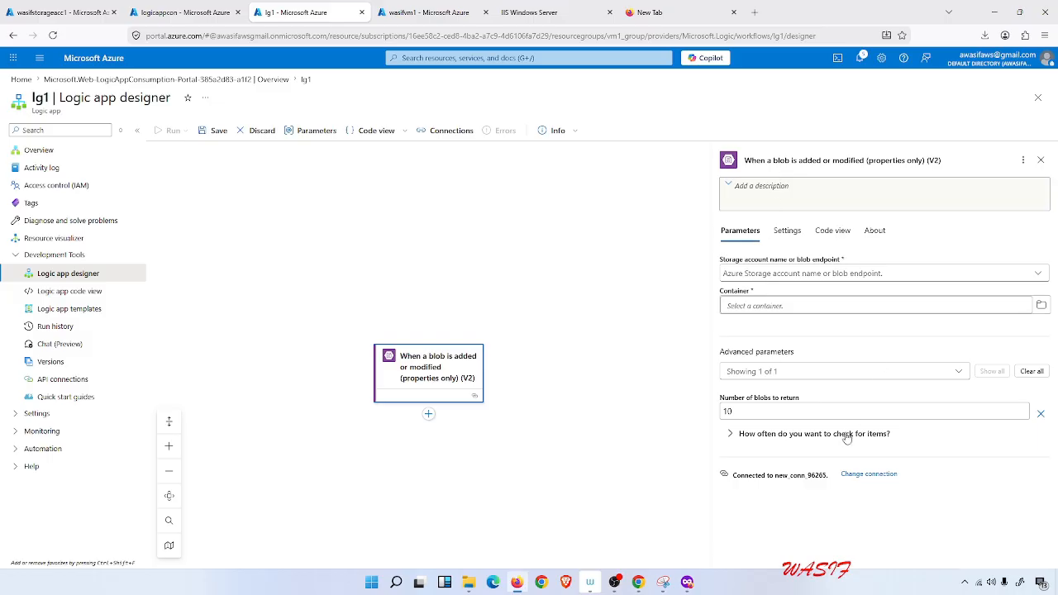
Start adding a new connection for the trigger using Access Key authentication.
{"action": "left_click", "coordinate": [843, 477]}
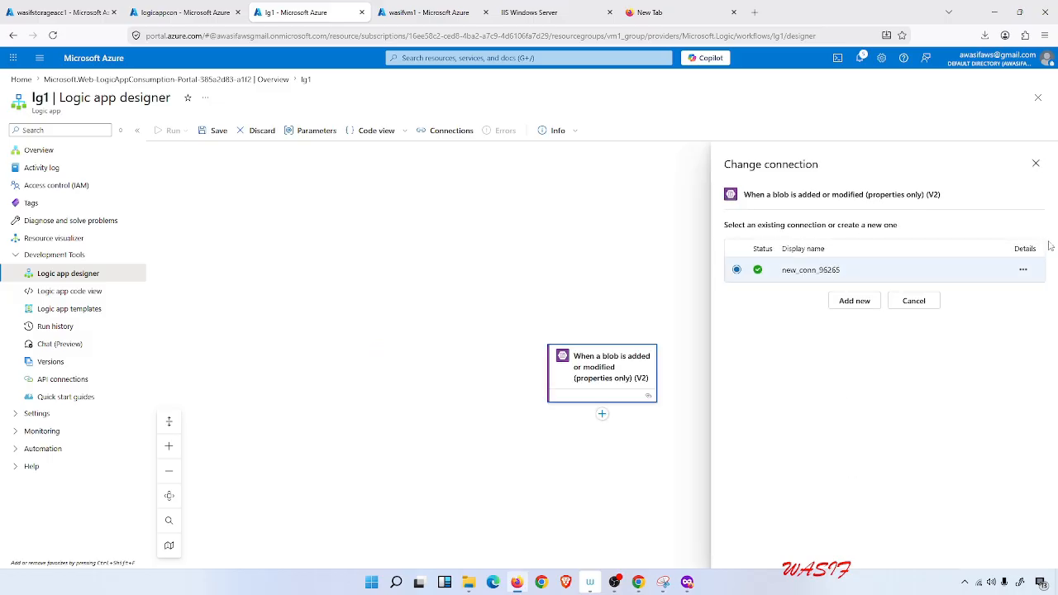
{"action": "mouse_move", "coordinate": [1023, 273]}
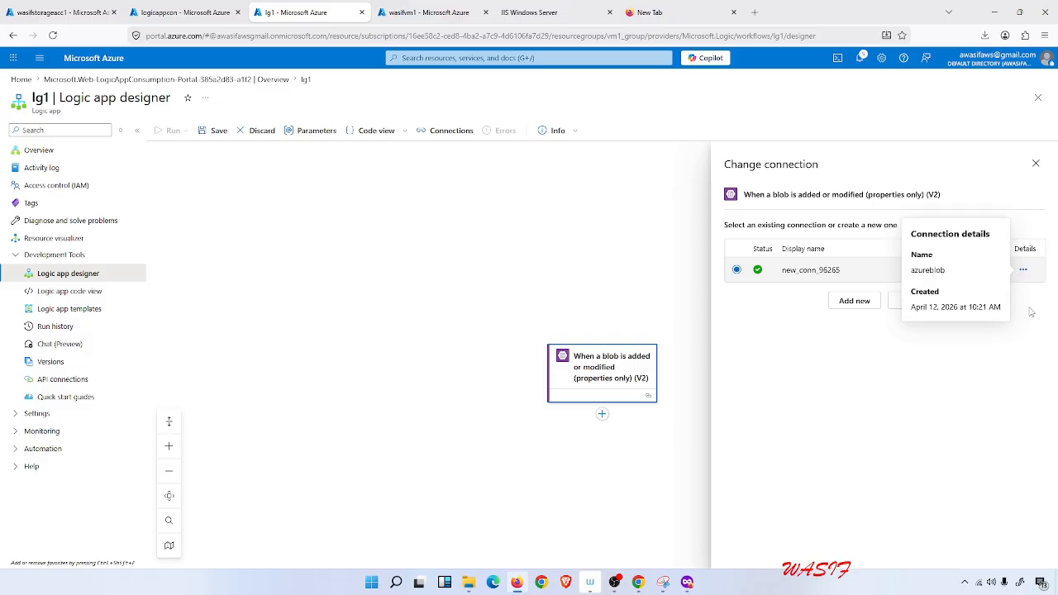
{"action": "left_click", "coordinate": [854, 303]}
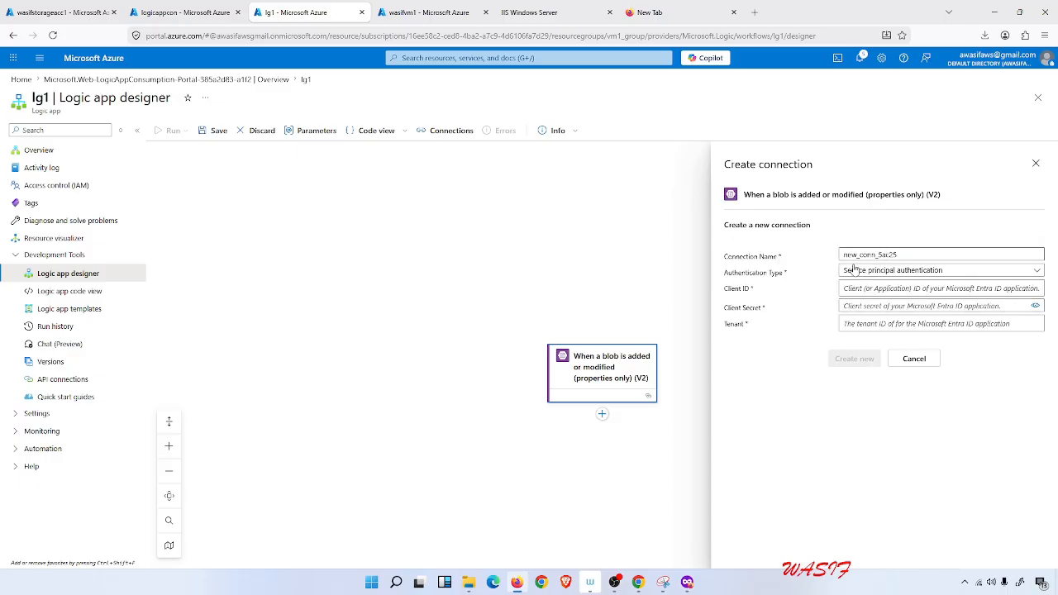
{"action": "left_click", "coordinate": [867, 273]}
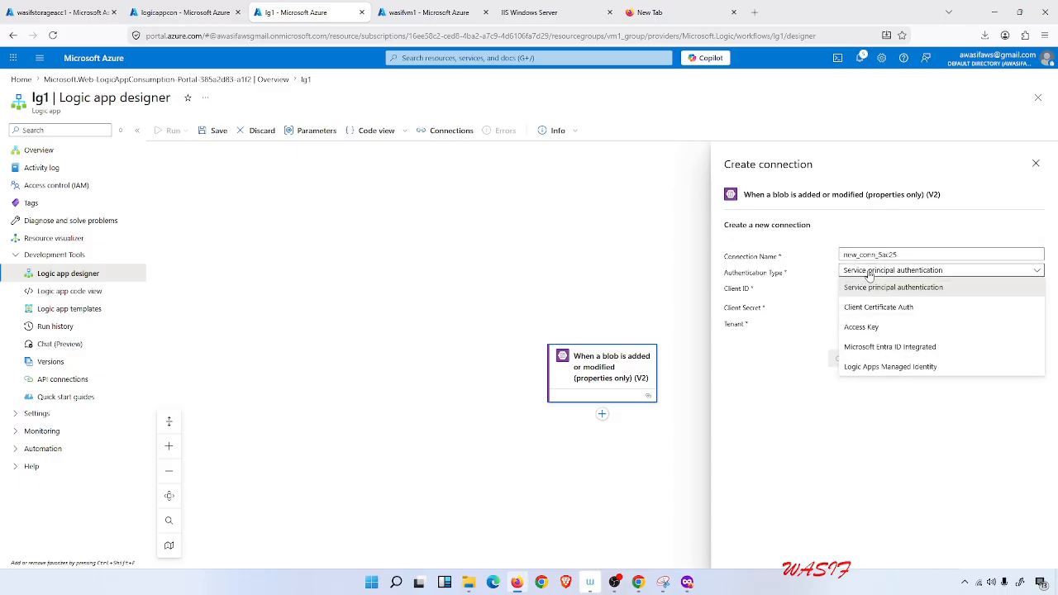
{"action": "left_click", "coordinate": [863, 328]}
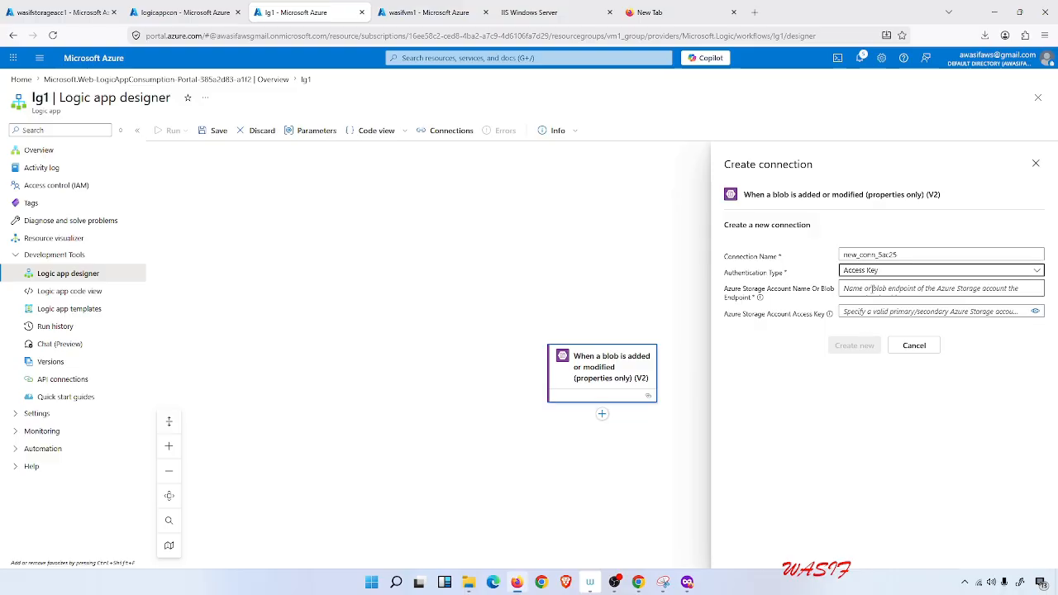
Copy the storage account name wasifstorageacc1 and paste it as the connection's storage account name.
{"action": "left_click", "coordinate": [98, 6]}
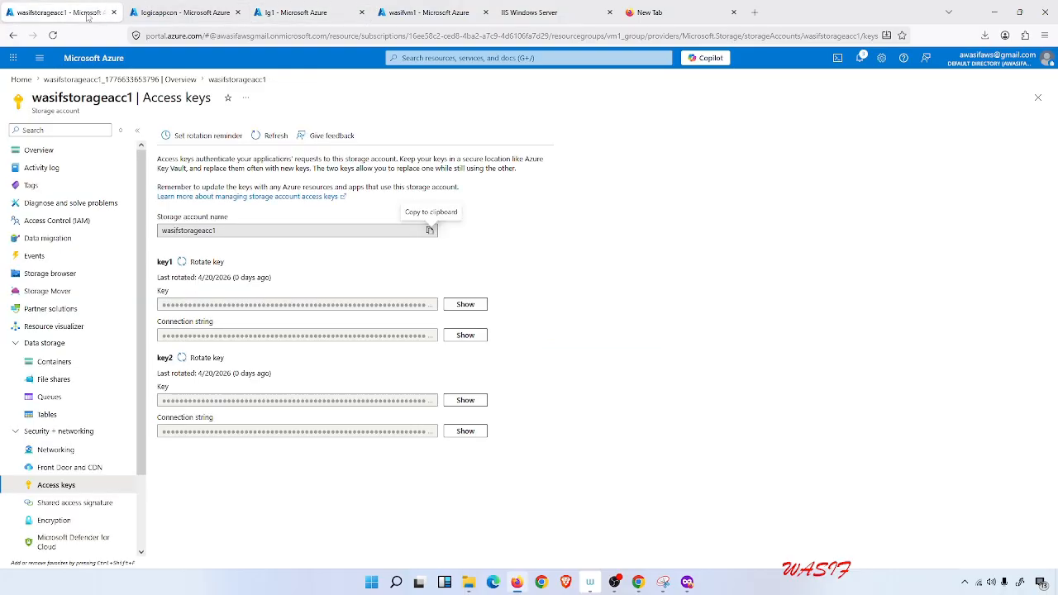
{"action": "left_click_drag", "start_coordinate": [135, 98], "coordinate": [33, 99]}
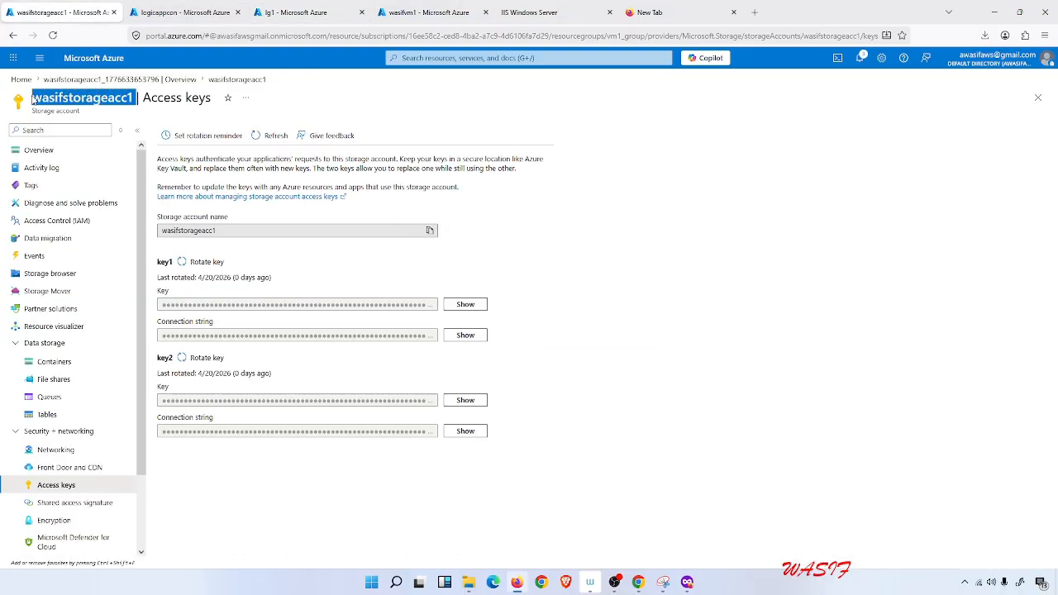
{"action": "right_click", "coordinate": [33, 99]}
{"action": "left_click", "coordinate": [58, 109]}
{"action": "left_click", "coordinate": [192, 6]}
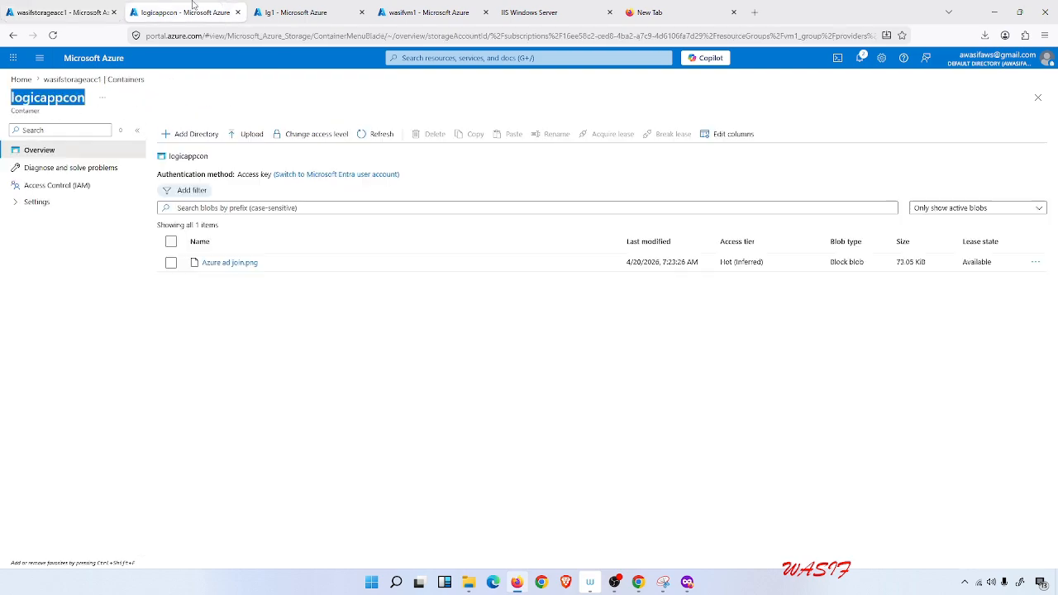
{"action": "left_click", "coordinate": [311, 13]}
{"action": "right_click", "coordinate": [863, 282]}
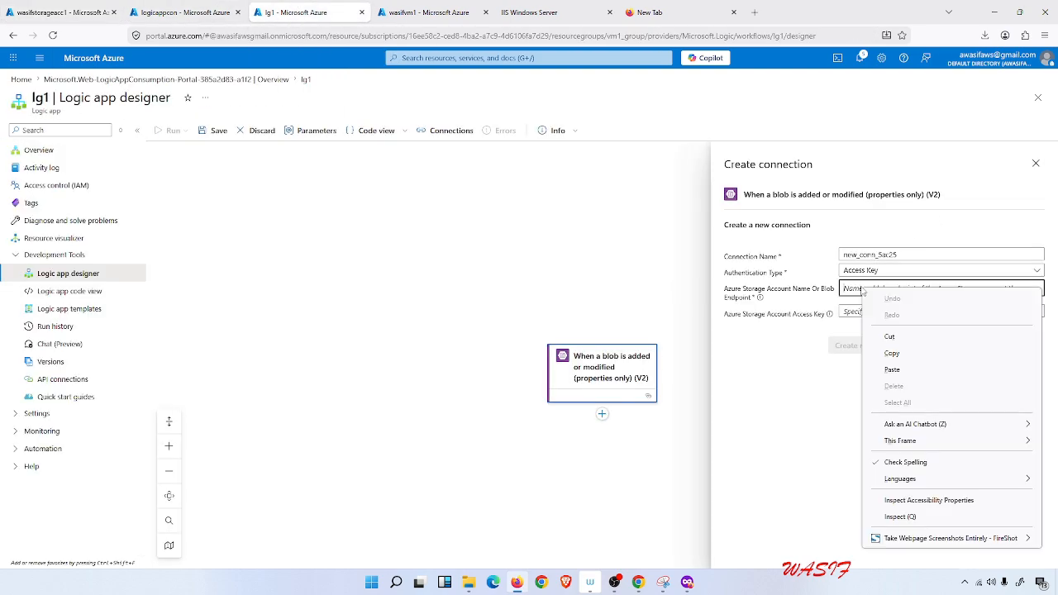
{"action": "left_click", "coordinate": [884, 369]}
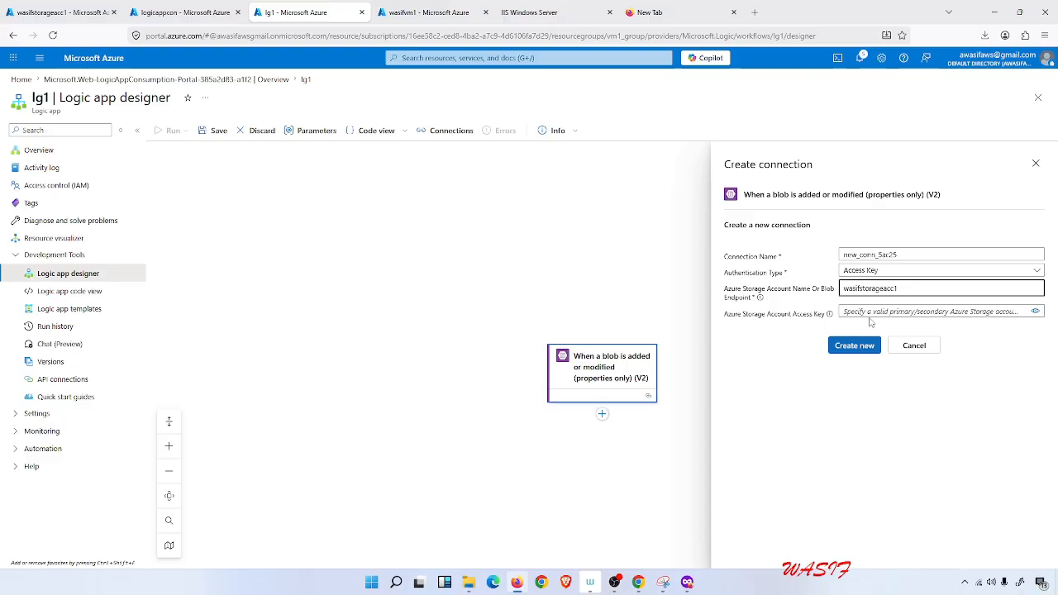
Reveal and copy the storage account's key1, then paste it as the connection's access key.
{"action": "left_click", "coordinate": [62, 12]}
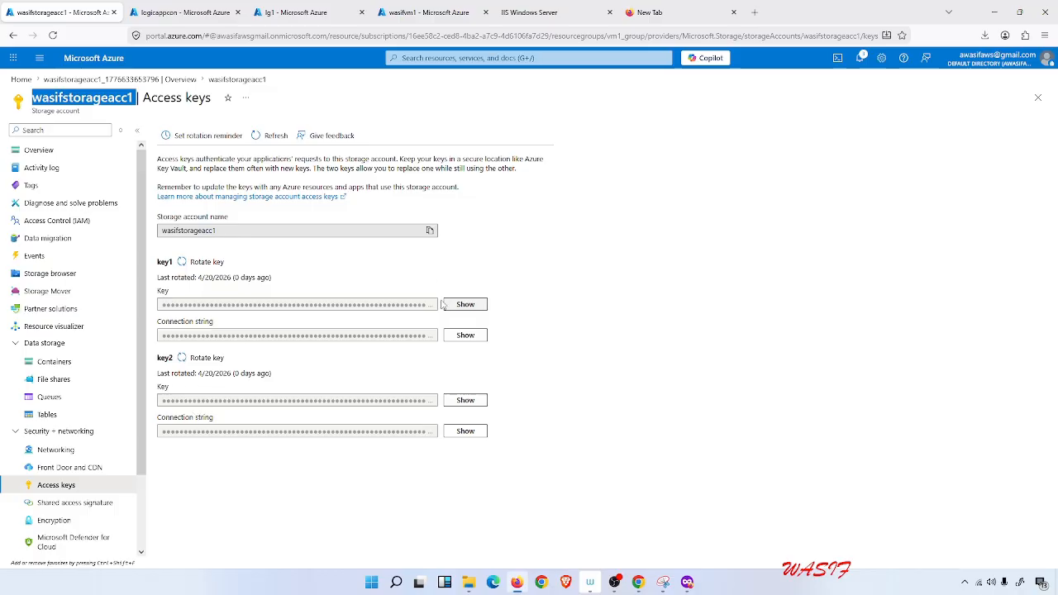
{"action": "left_click", "coordinate": [408, 308]}
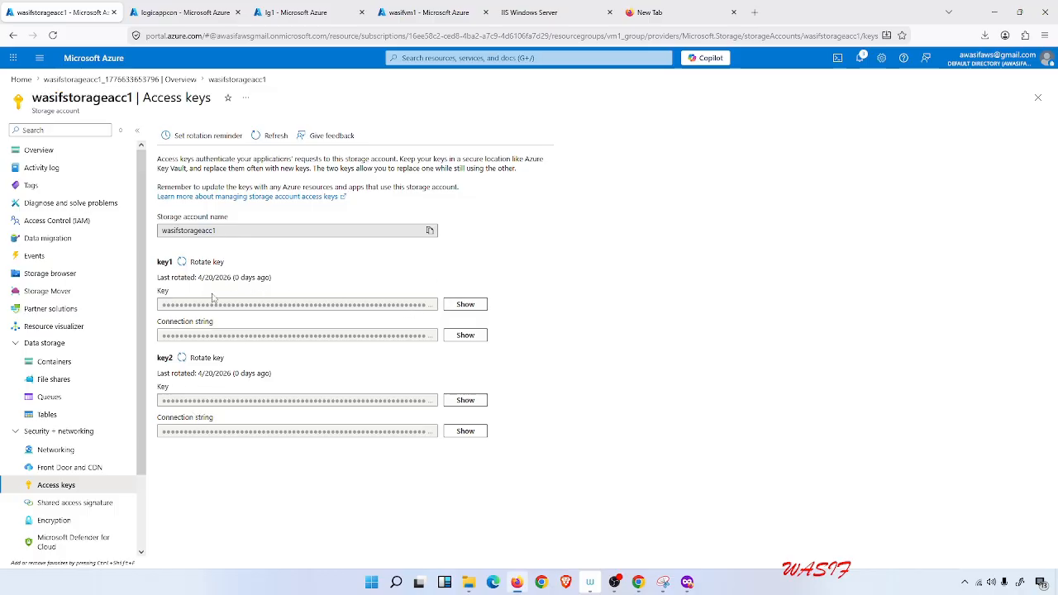
{"action": "left_click", "coordinate": [463, 304]}
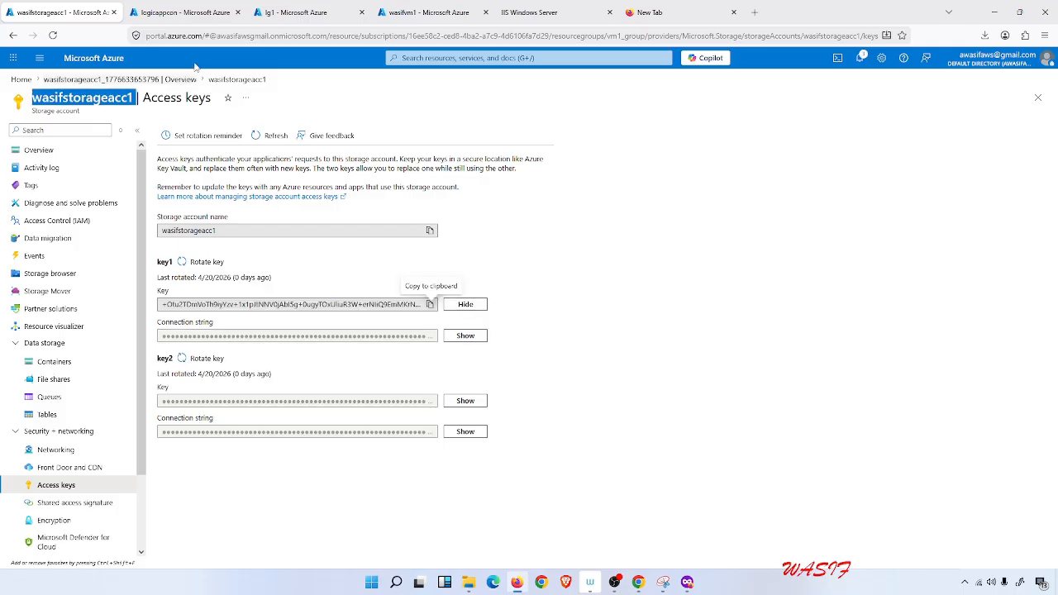
{"action": "key", "text": "ctrl+Tab"}
{"action": "left_click", "coordinate": [322, 4]}
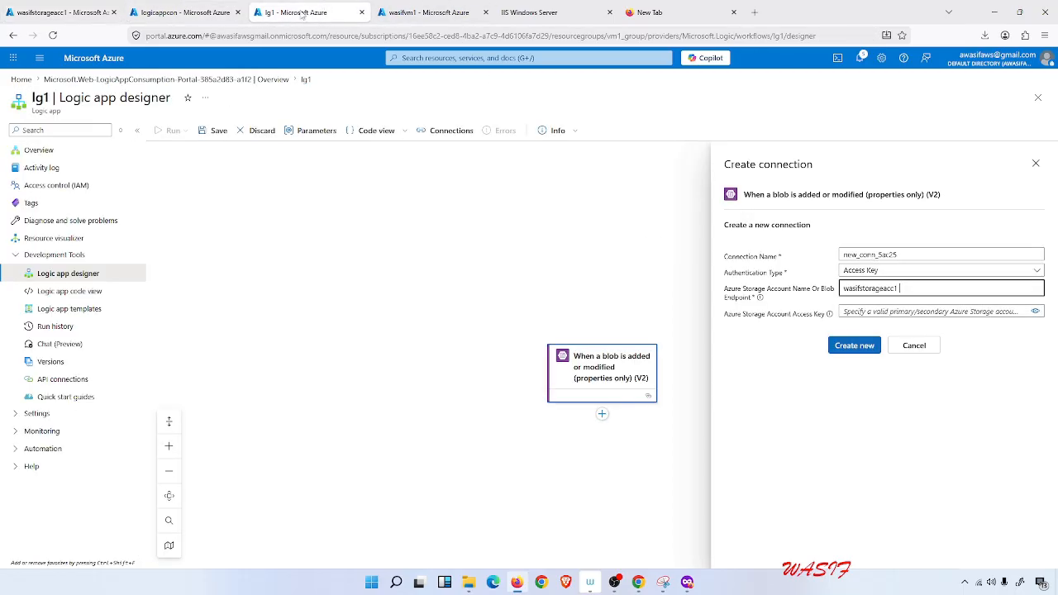
{"action": "left_click_drag", "start_coordinate": [301, 12], "coordinate": [187, 6]}
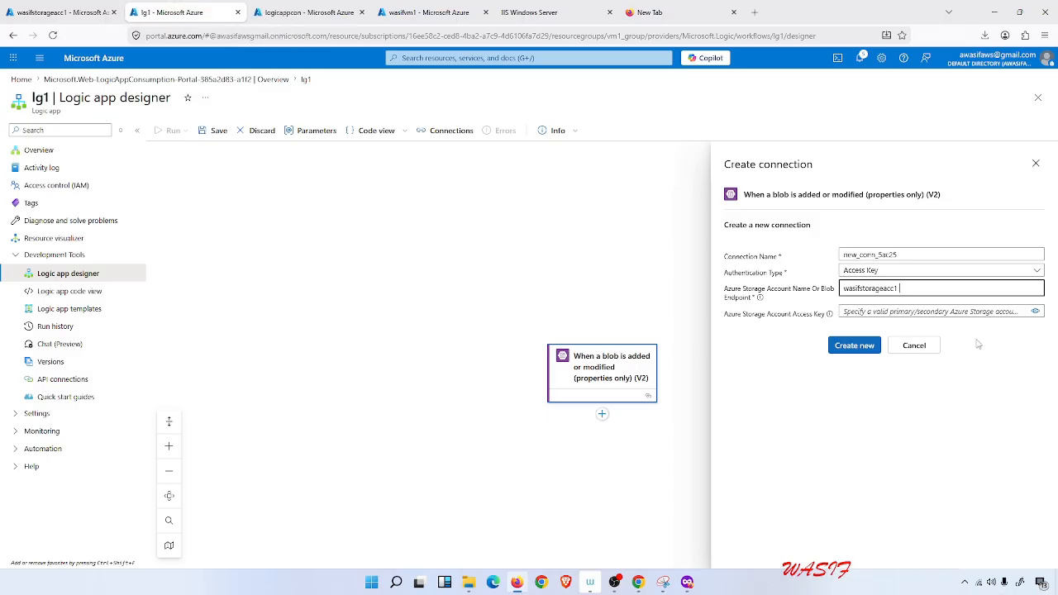
{"action": "right_click", "coordinate": [917, 317]}
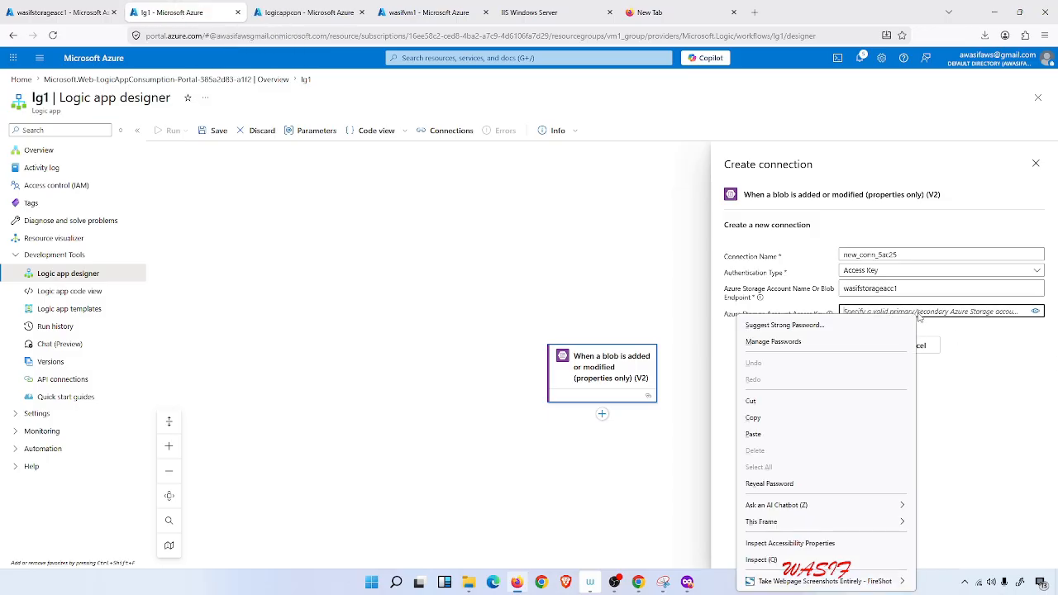
{"action": "left_click", "coordinate": [773, 434]}
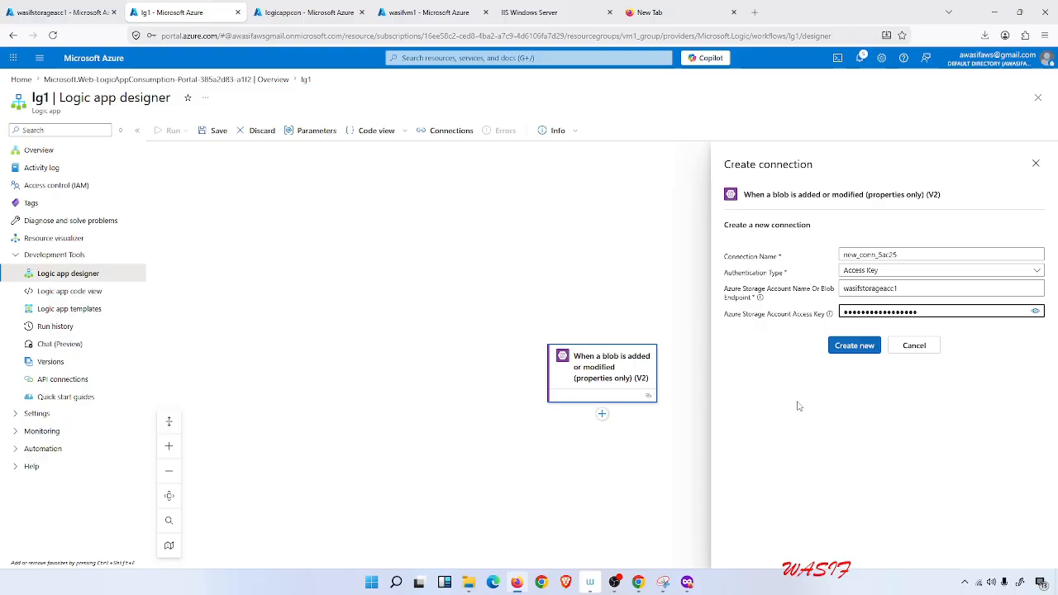
Copy key1 from the storage account again, paste it over the connection's access key, and create the connection.
{"action": "left_click", "coordinate": [58, 12]}
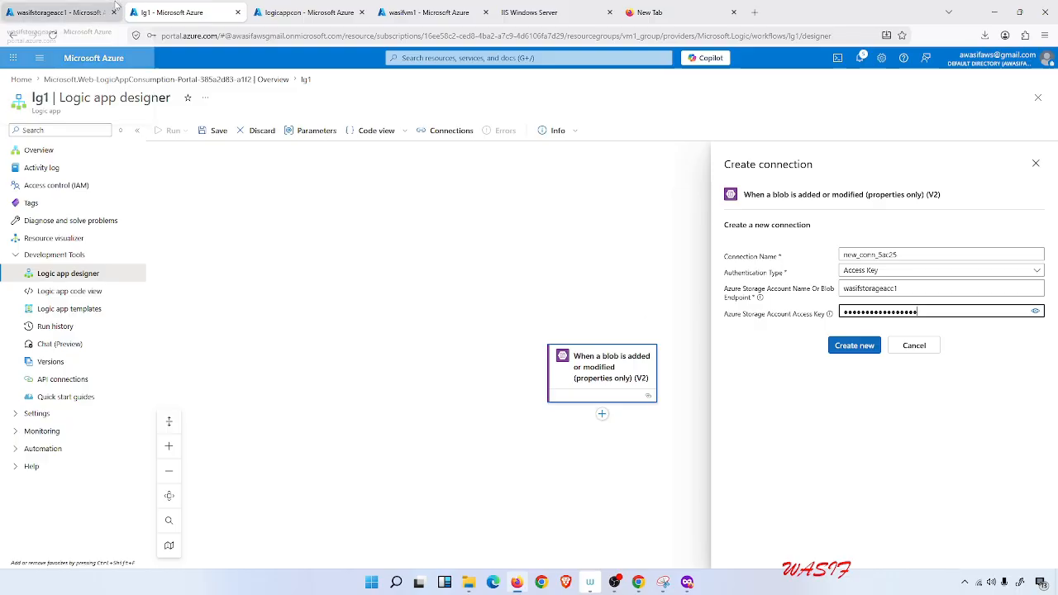
{"action": "left_click", "coordinate": [428, 304]}
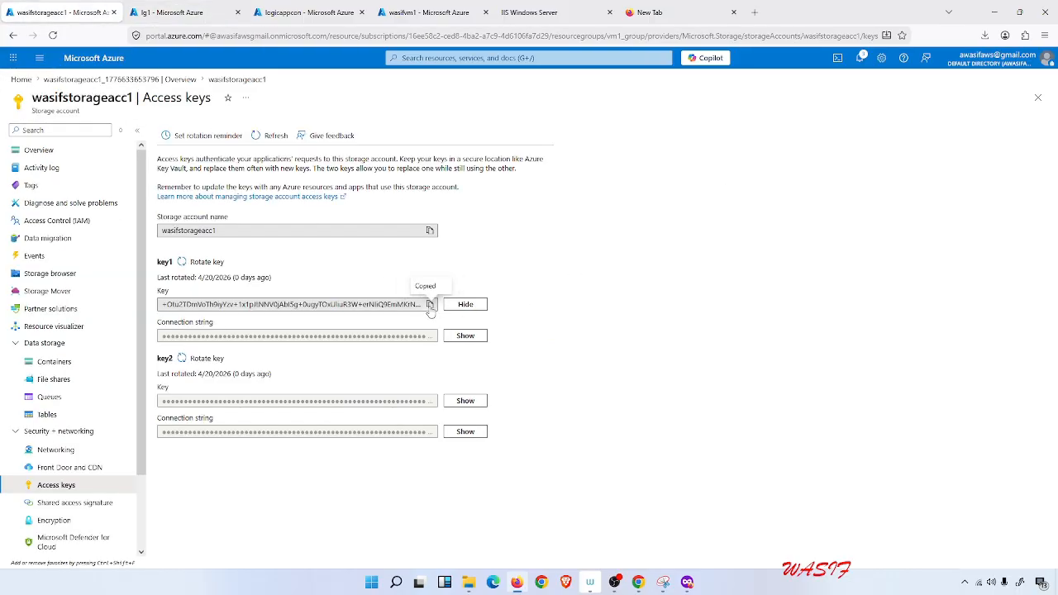
{"action": "left_click", "coordinate": [169, 12]}
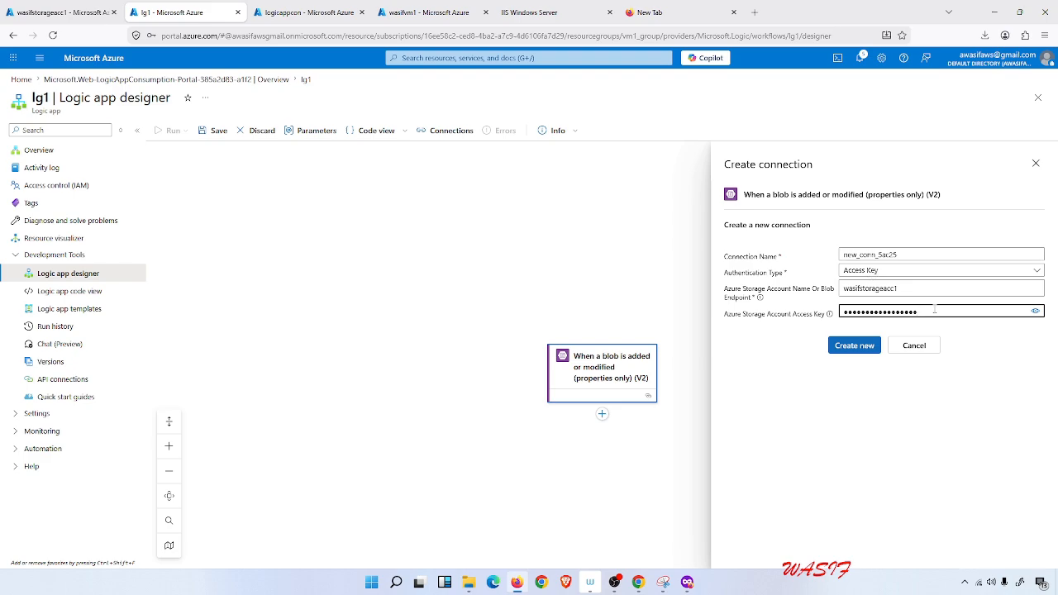
{"action": "left_click_drag", "start_coordinate": [916, 311], "coordinate": [800, 308]}
{"action": "key", "text": "ctrl+v"}
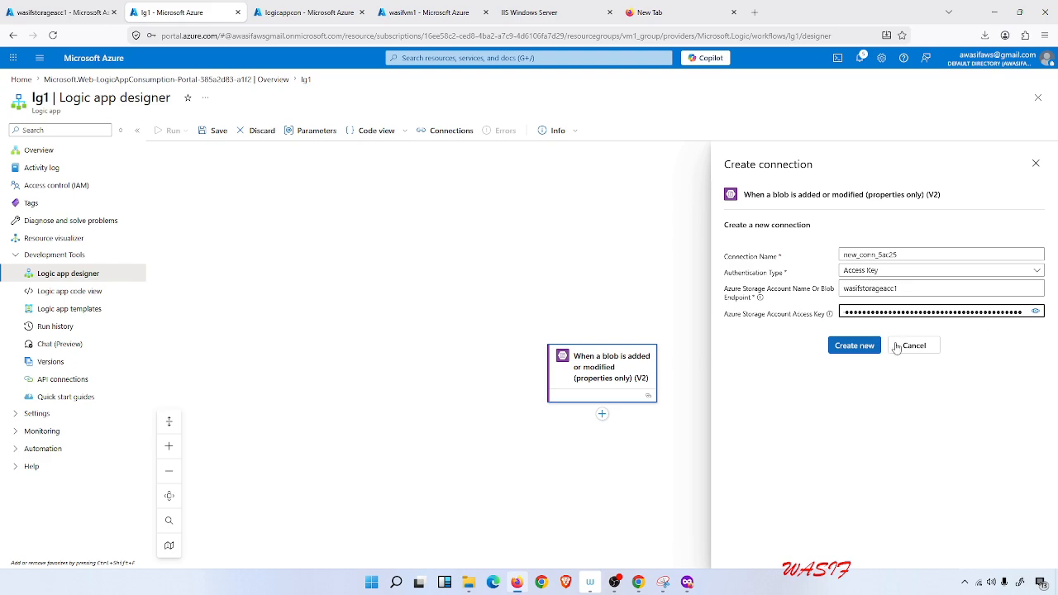
{"action": "left_click", "coordinate": [859, 348]}
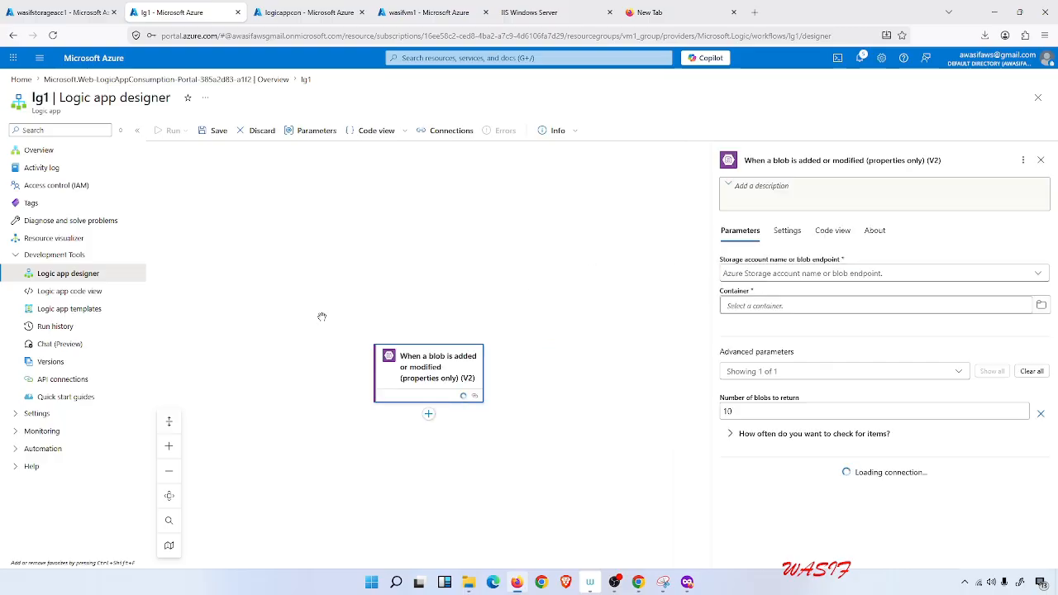
Set the trigger's storage account to the connection settings (wasifstorageacc1) and its container to logicappcon, then save the workflow.
{"action": "left_click", "coordinate": [791, 278]}
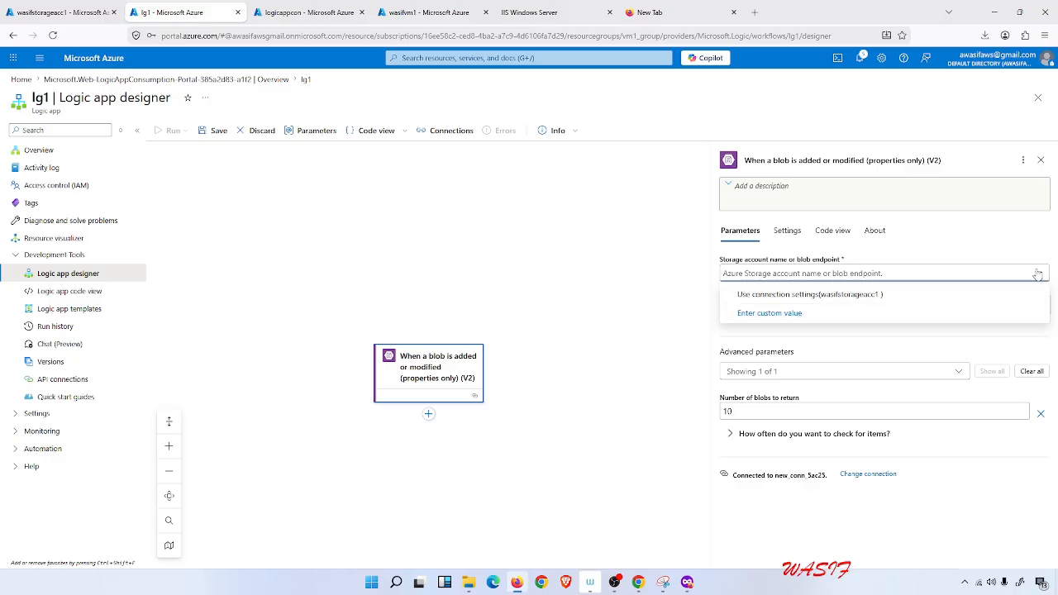
{"action": "left_click", "coordinate": [856, 296]}
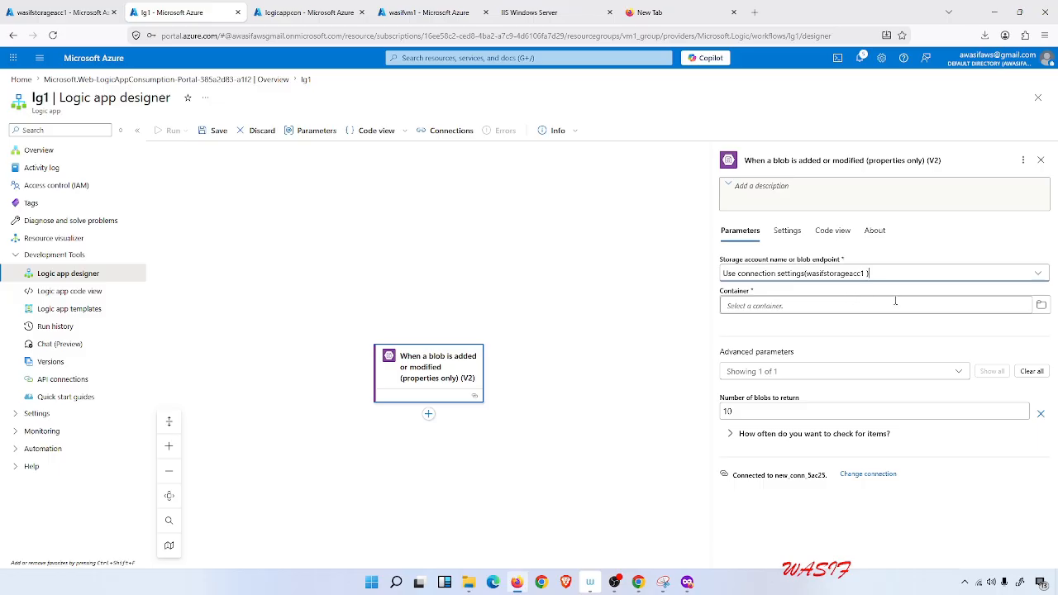
{"action": "left_click", "coordinate": [1040, 304]}
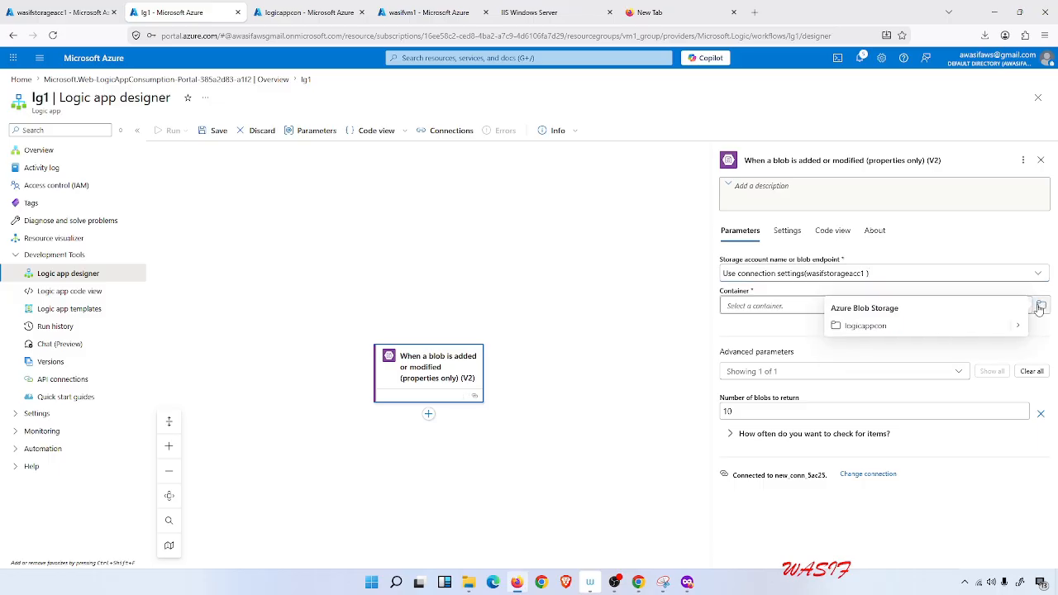
{"action": "left_click", "coordinate": [900, 330]}
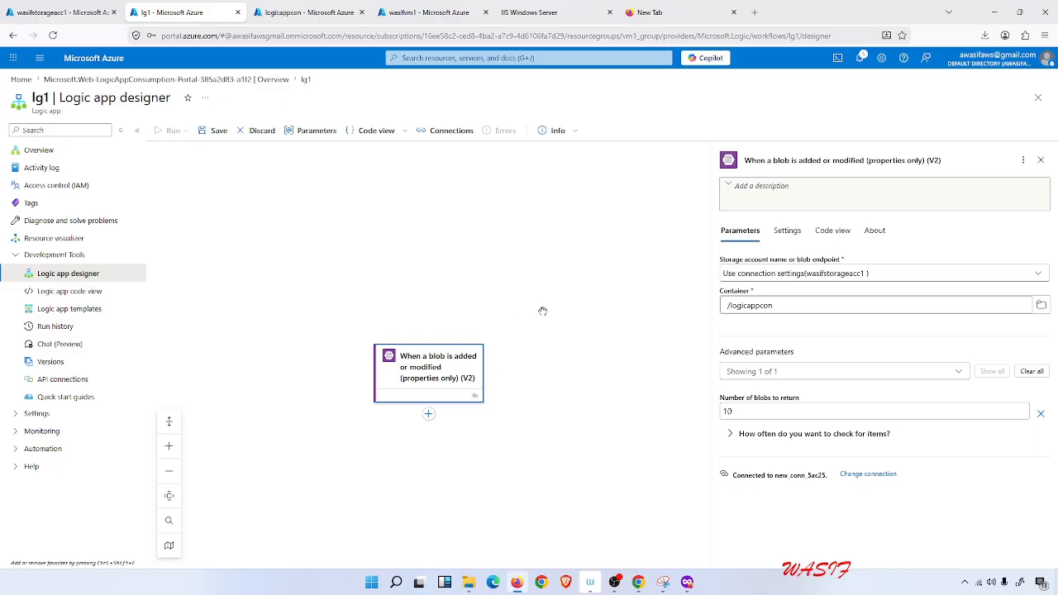
{"action": "left_click", "coordinate": [217, 131]}
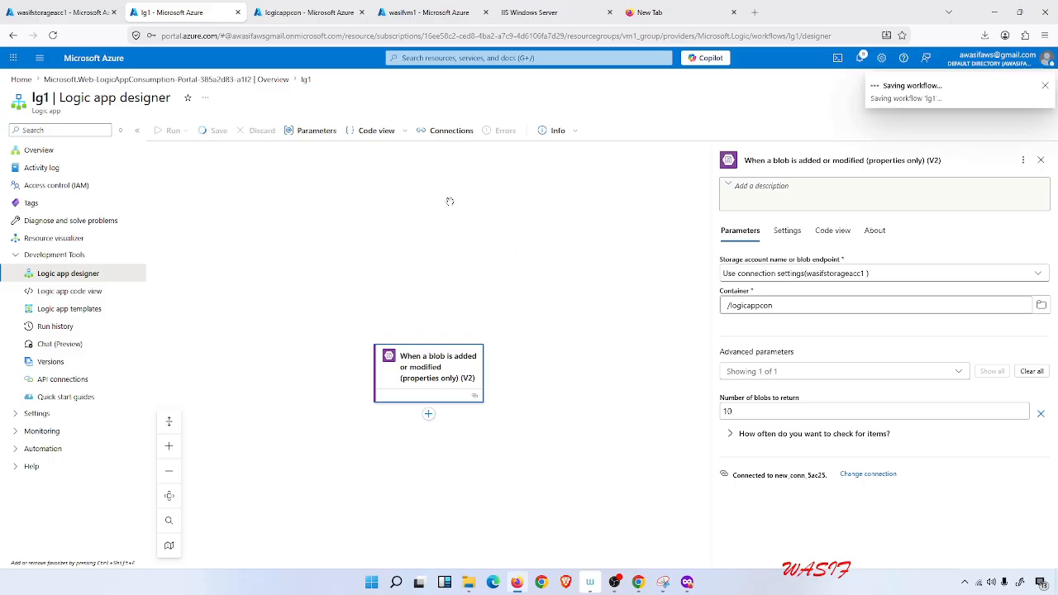
Add a Get blob content (V2) action after the trigger by searching for get blob.
{"action": "left_click", "coordinate": [694, 246]}
{"action": "left_click", "coordinate": [602, 414]}
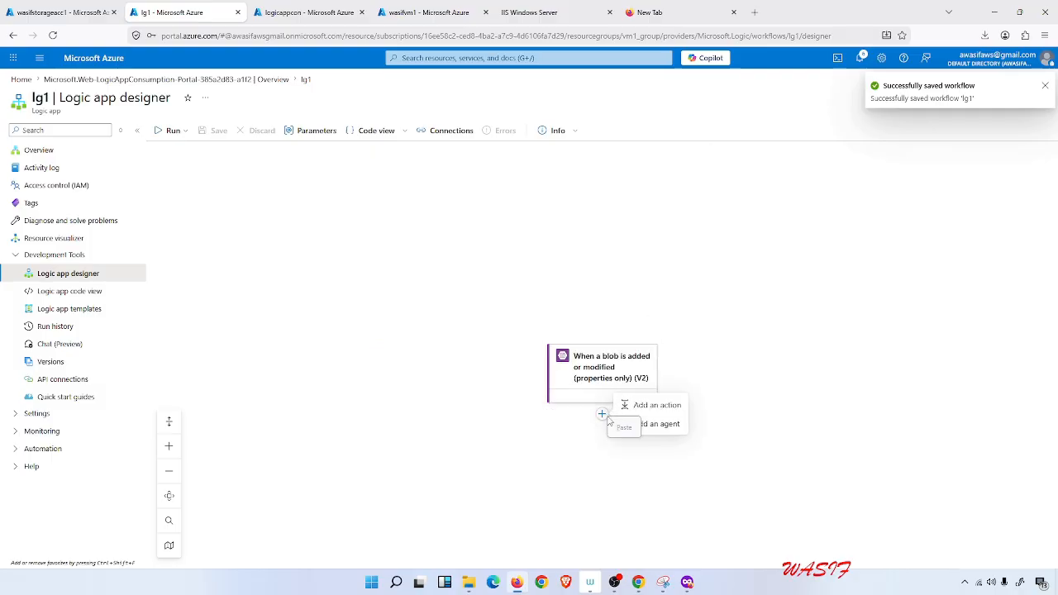
{"action": "left_click", "coordinate": [628, 407]}
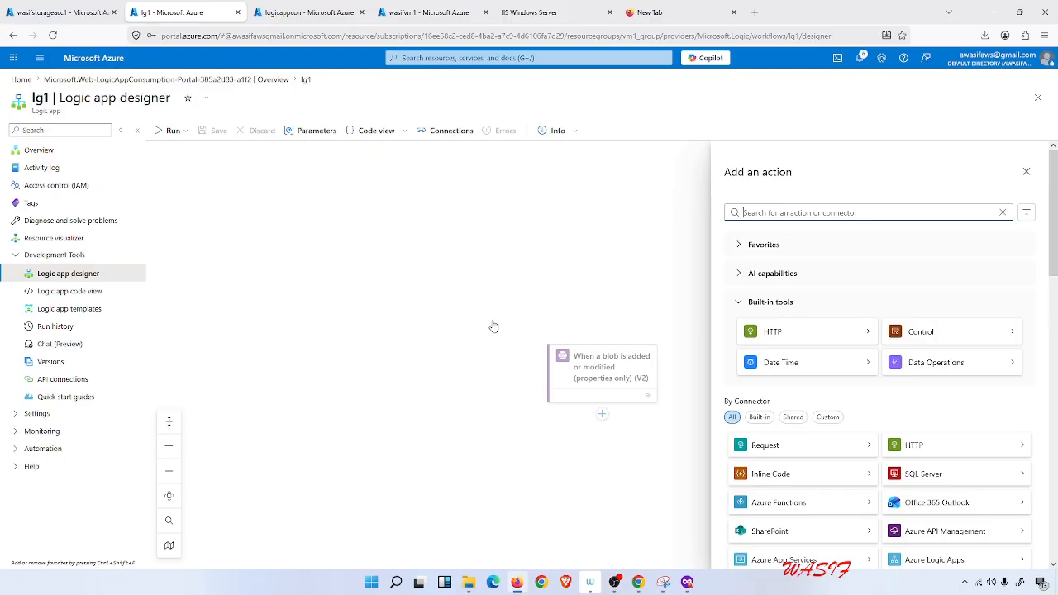
{"action": "type", "text": "get bl"}
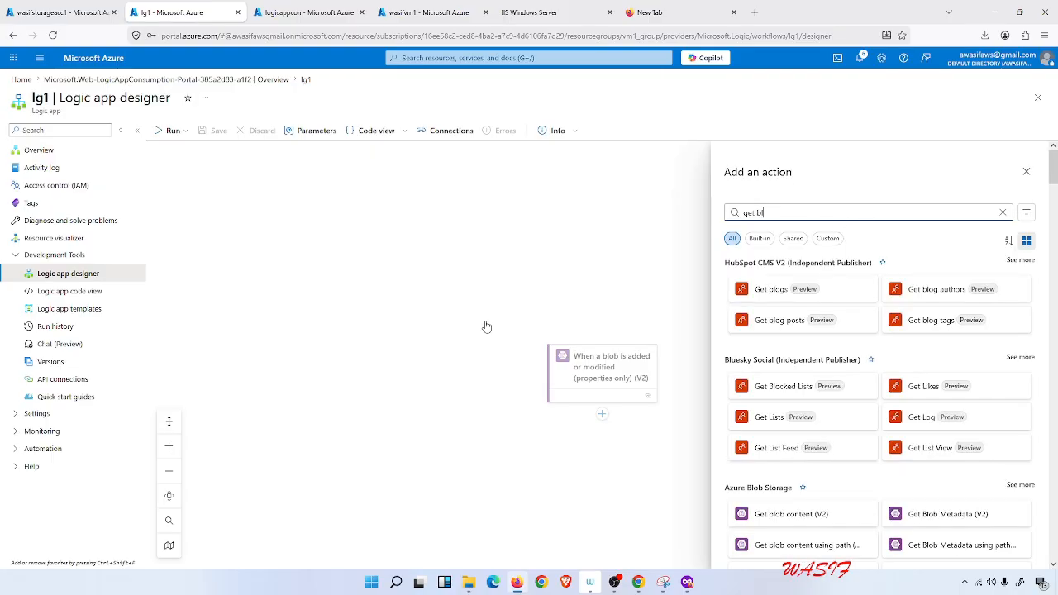
{"action": "type", "text": "ob"}
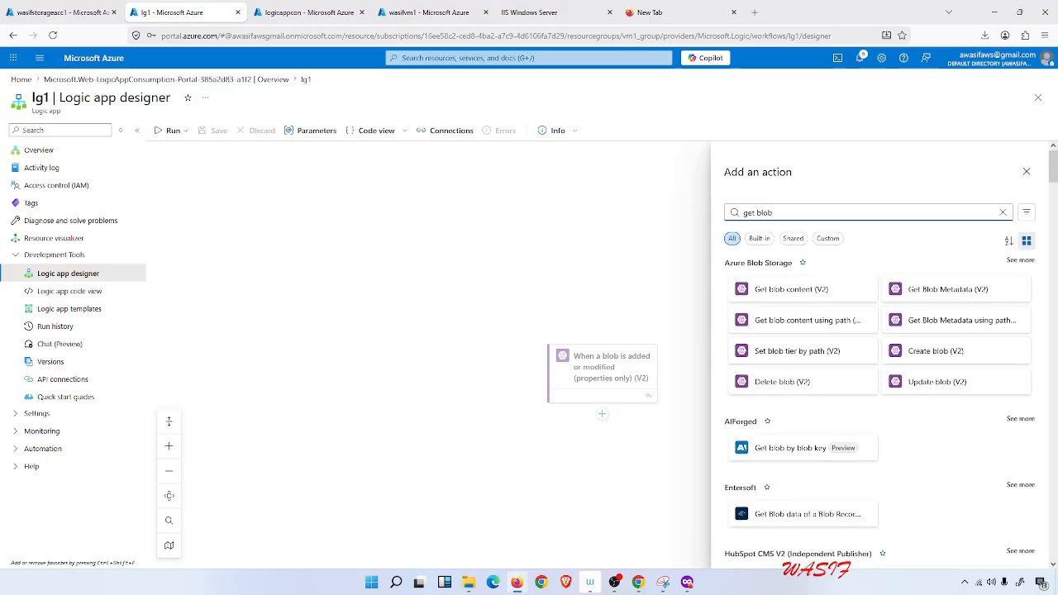
{"action": "left_click", "coordinate": [778, 293]}
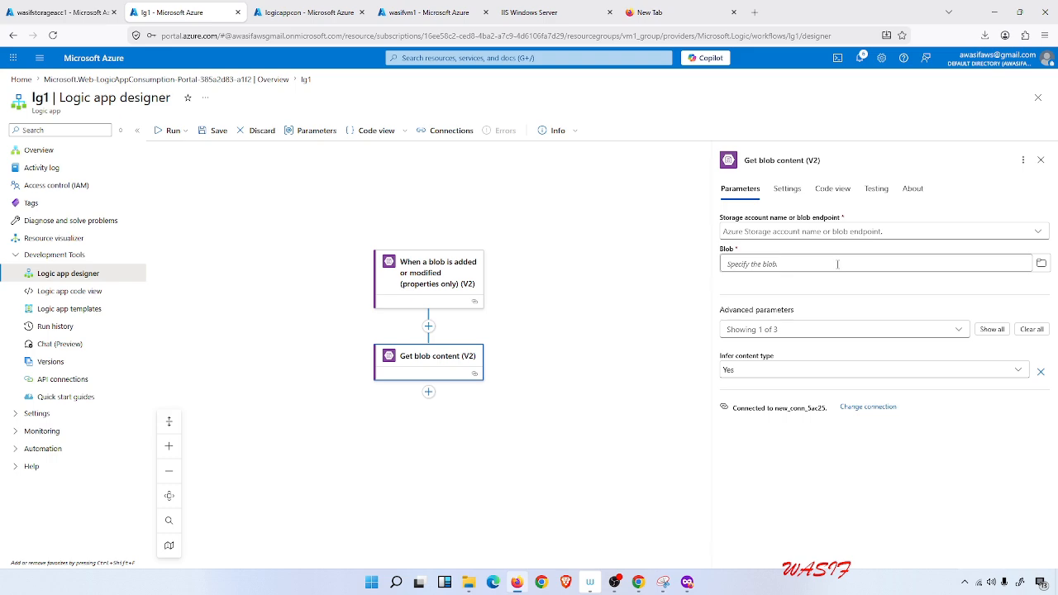
Set the action to use the connection settings and the blob logicappcon/Azure ad join.png, then save the workflow.
{"action": "left_click", "coordinate": [860, 240]}
{"action": "left_click", "coordinate": [848, 253]}
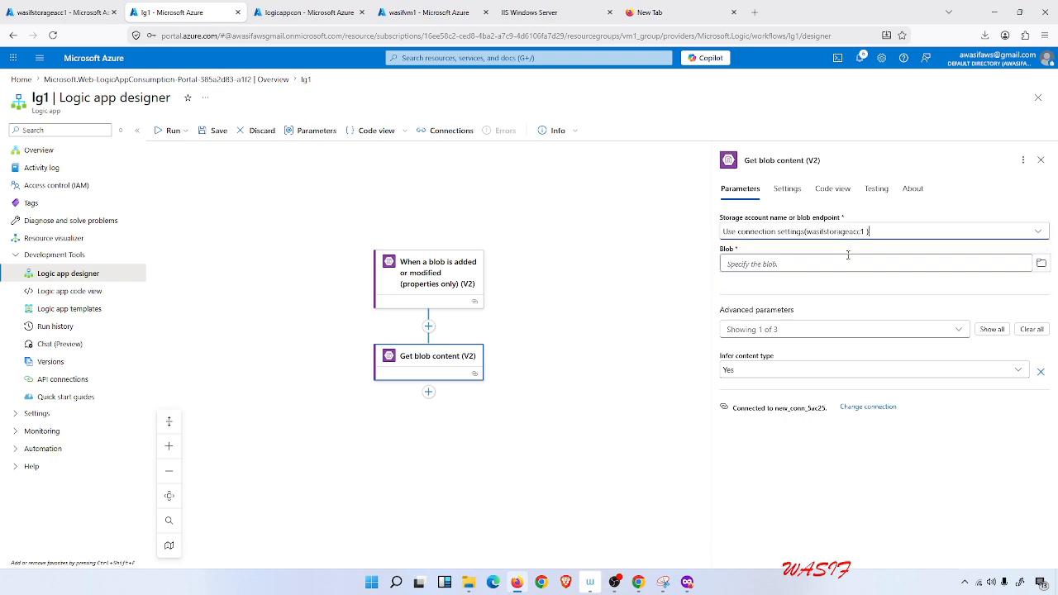
{"action": "left_click", "coordinate": [840, 265]}
{"action": "left_click", "coordinate": [1041, 263]}
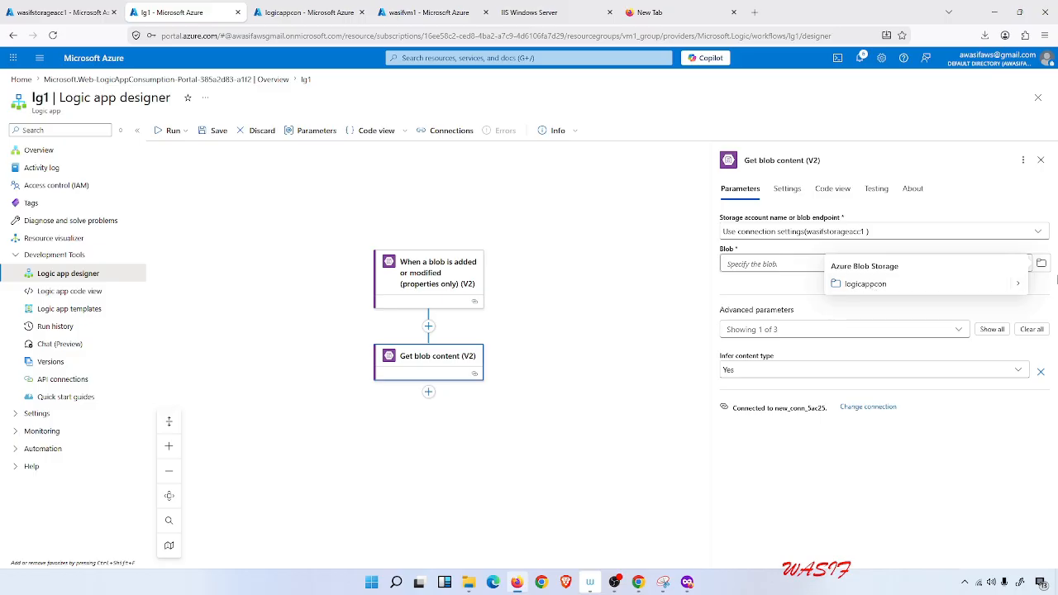
{"action": "left_click", "coordinate": [1018, 283]}
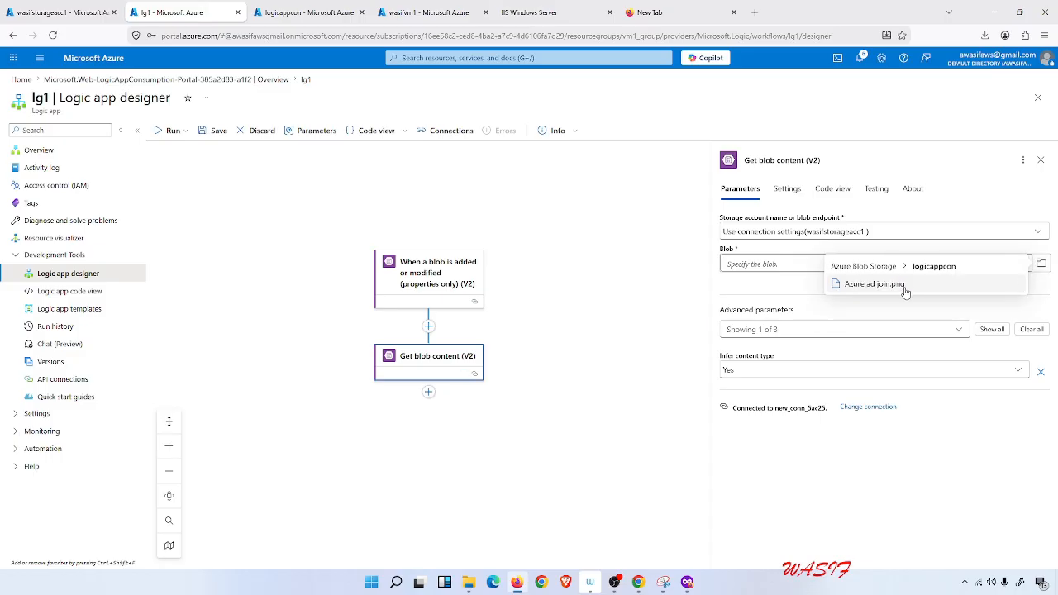
{"action": "left_click", "coordinate": [897, 285]}
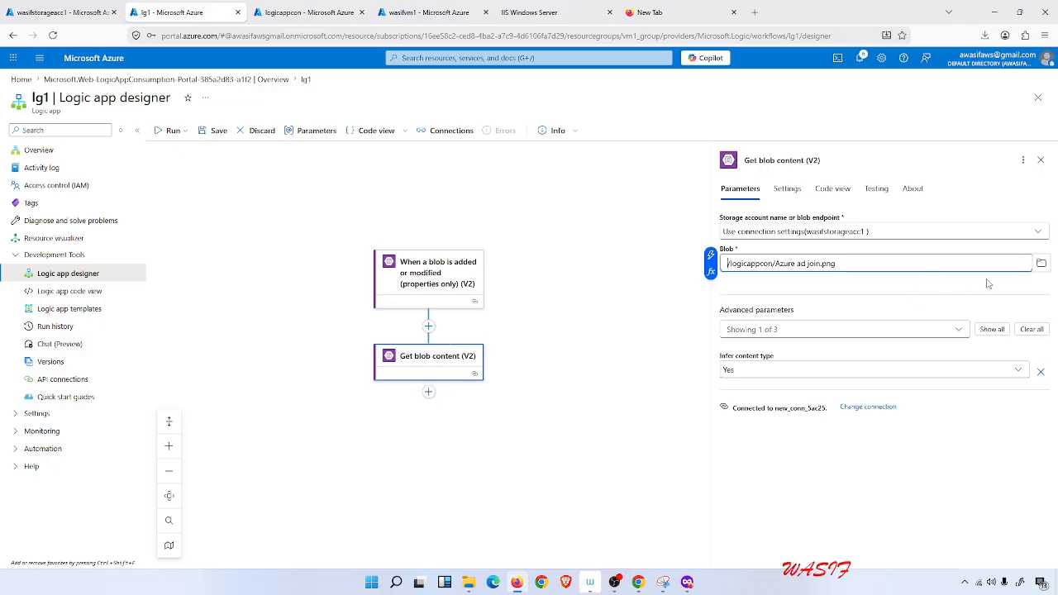
{"action": "left_click", "coordinate": [215, 132]}
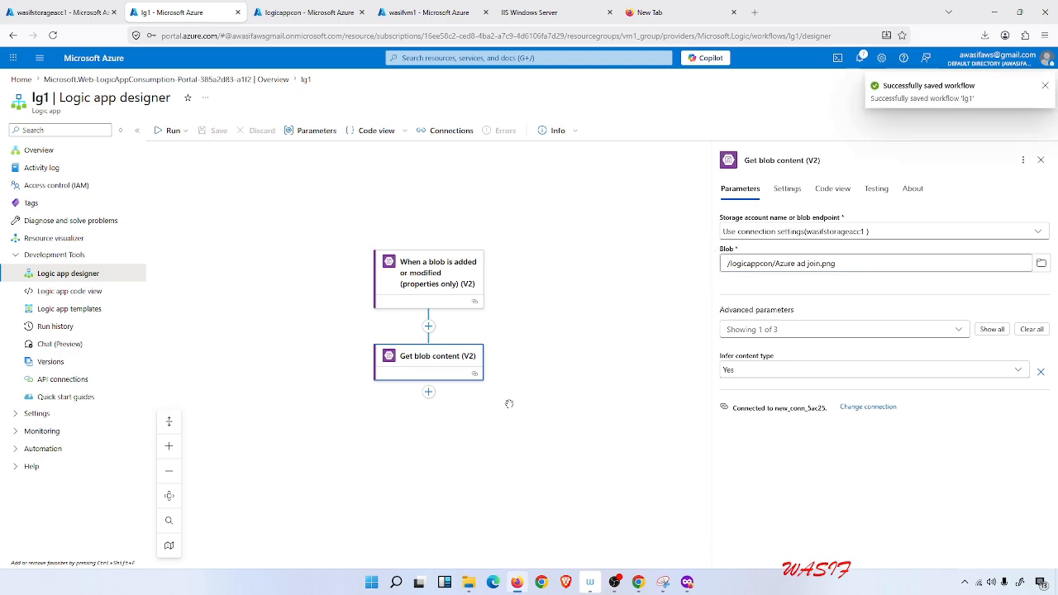
Add an Outlook.com Send an email (V2) action after Get blob content by searching for send an email.
{"action": "left_click", "coordinate": [429, 393]}
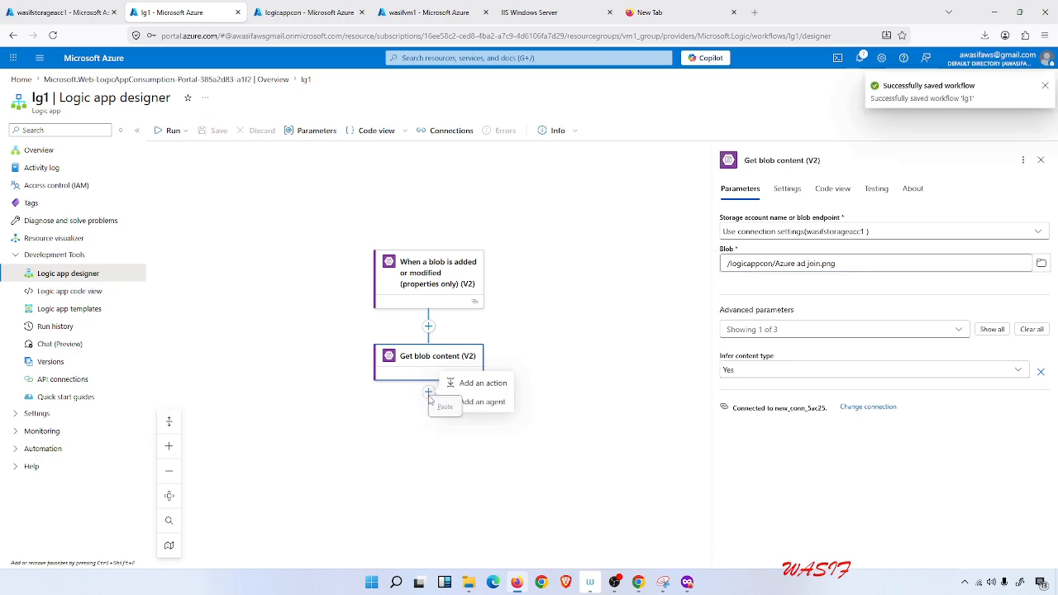
{"action": "left_click", "coordinate": [484, 383]}
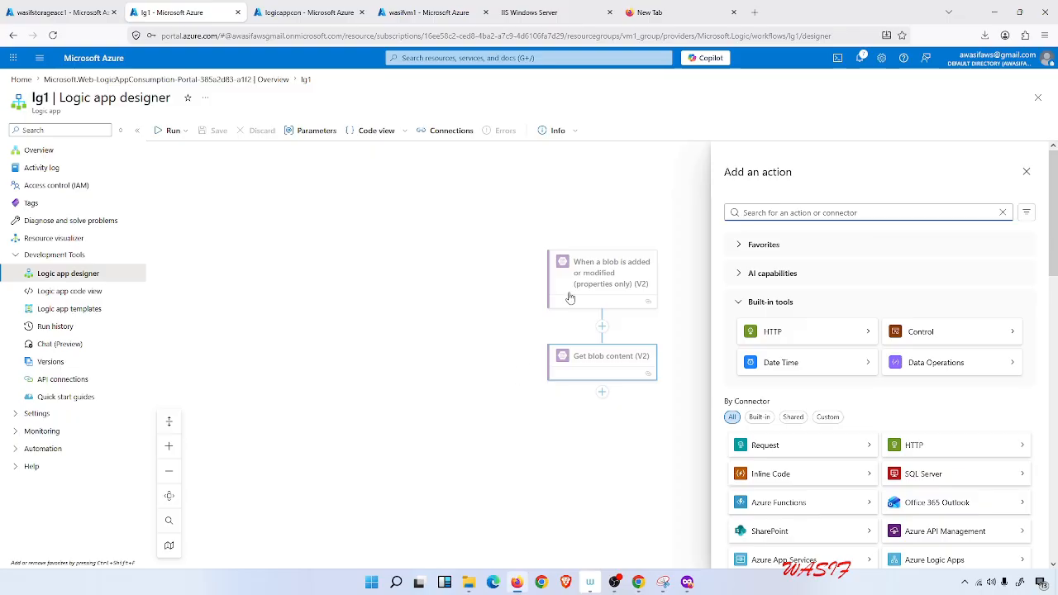
{"action": "type", "text": "send"}
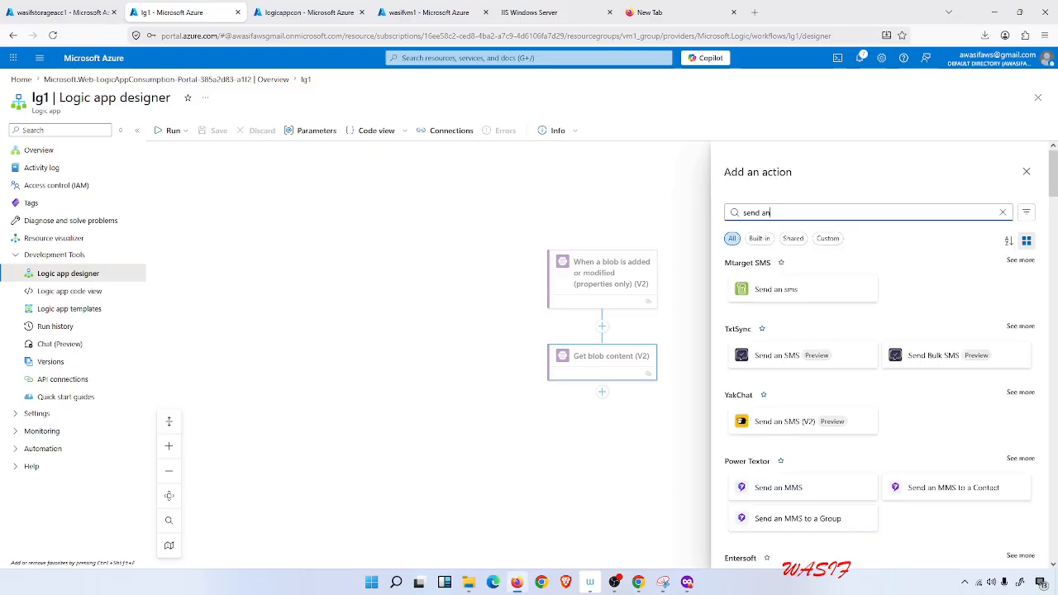
{"action": "type", "text": " an emai"}
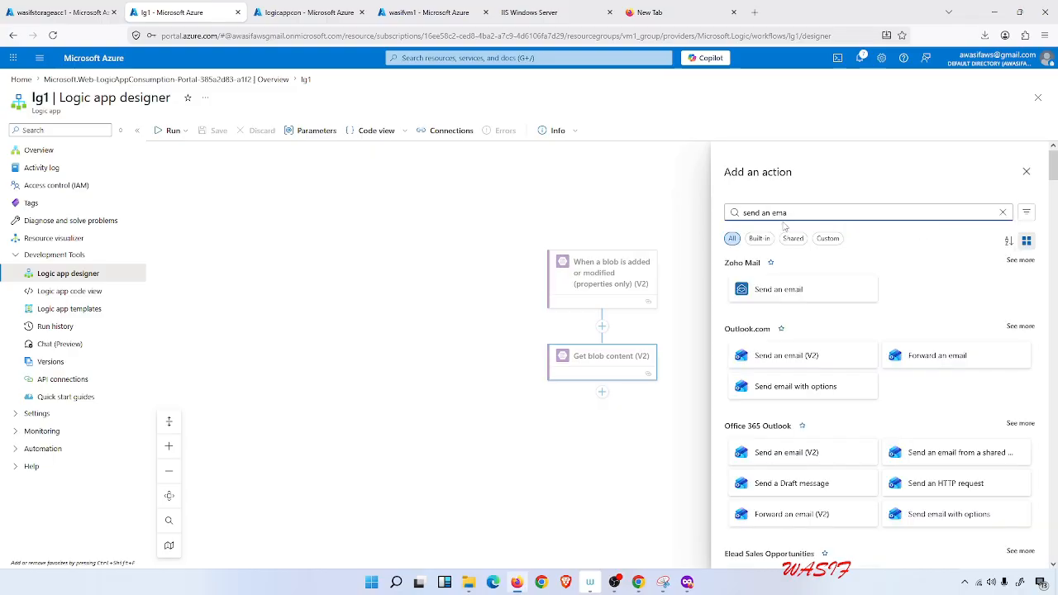
{"action": "left_click", "coordinate": [792, 355]}
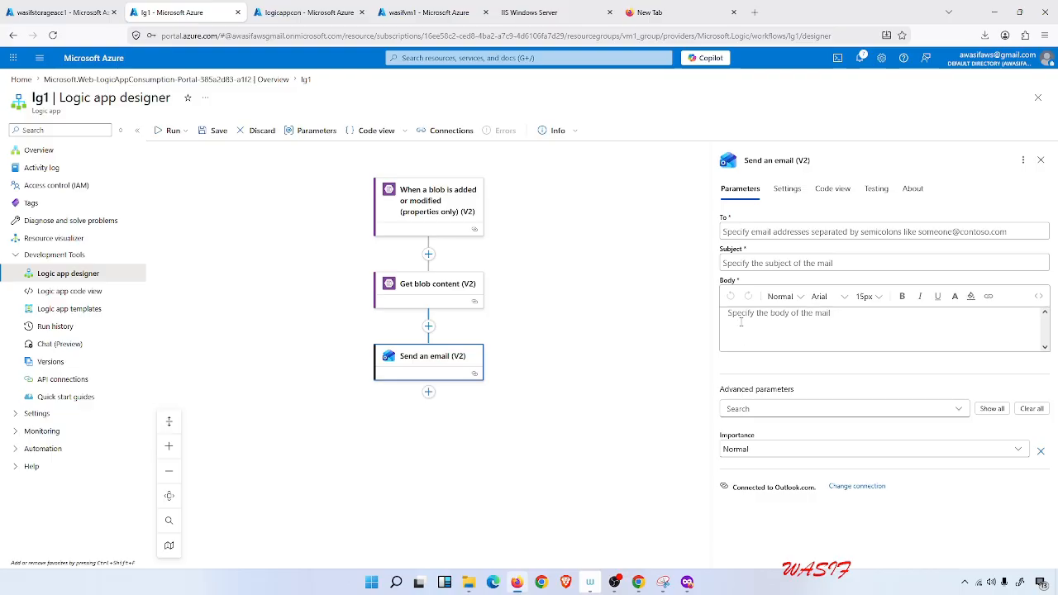
Enter the recipient's e-mail address as the email's To and set its subject to Image modified.
{"action": "left_click", "coordinate": [766, 231]}
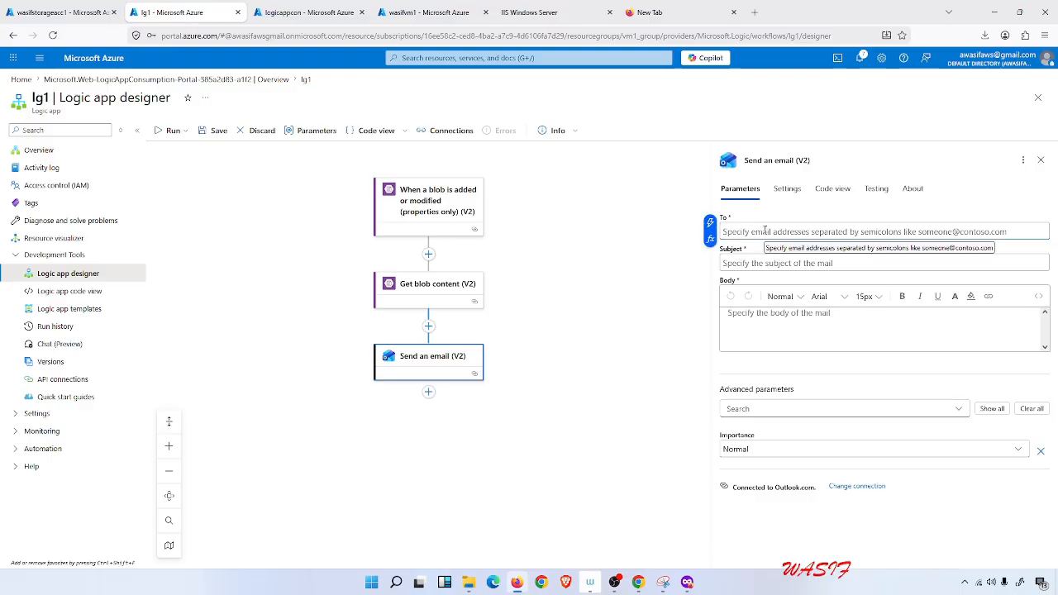
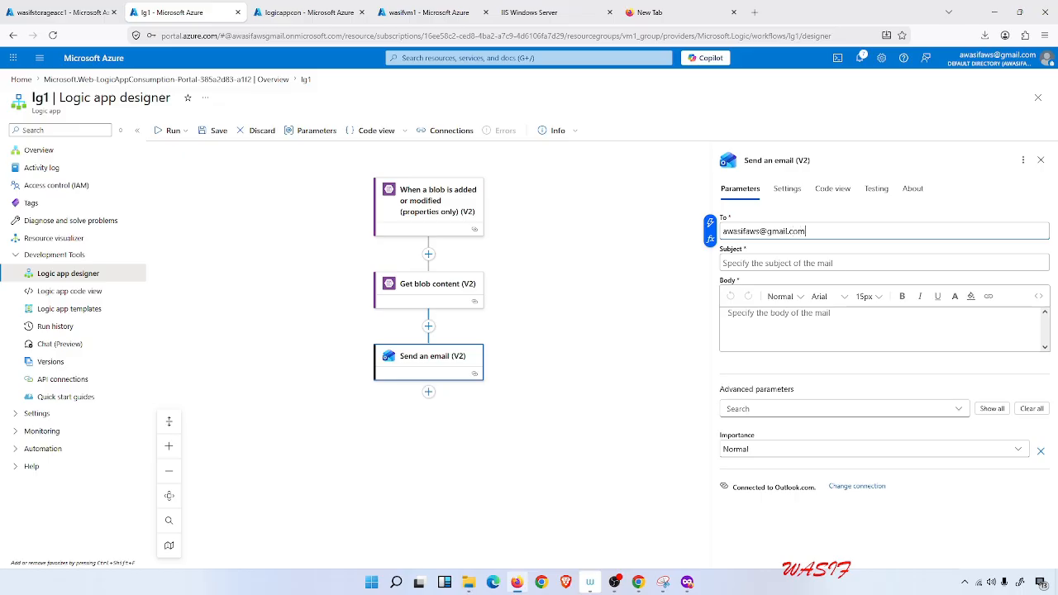
{"action": "left_click", "coordinate": [748, 263]}
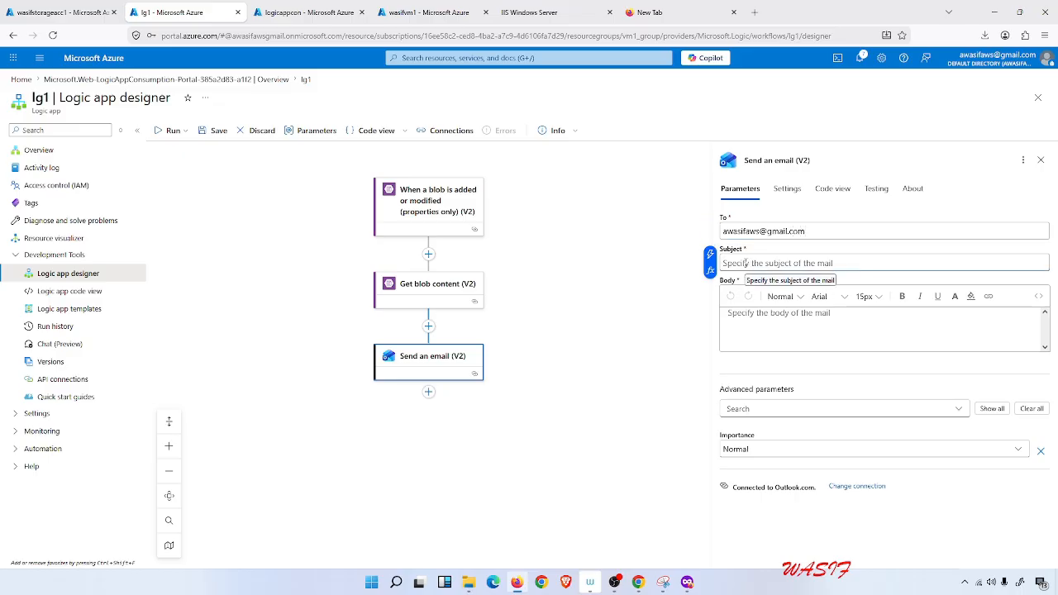
{"action": "type", "text": "M"}
{"action": "key", "text": "BackSpace"}
{"action": "type", "text": "Image "}
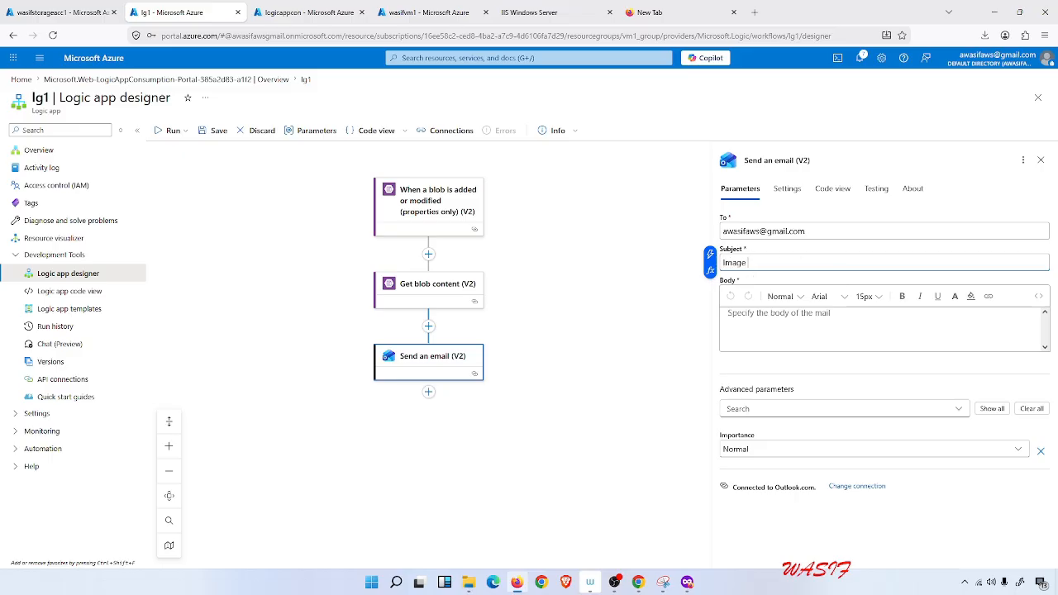
{"action": "type", "text": "modified"}
Write the email body as a greeting to the recipient followed by a line reading Image modified.
{"action": "left_click", "coordinate": [829, 323]}
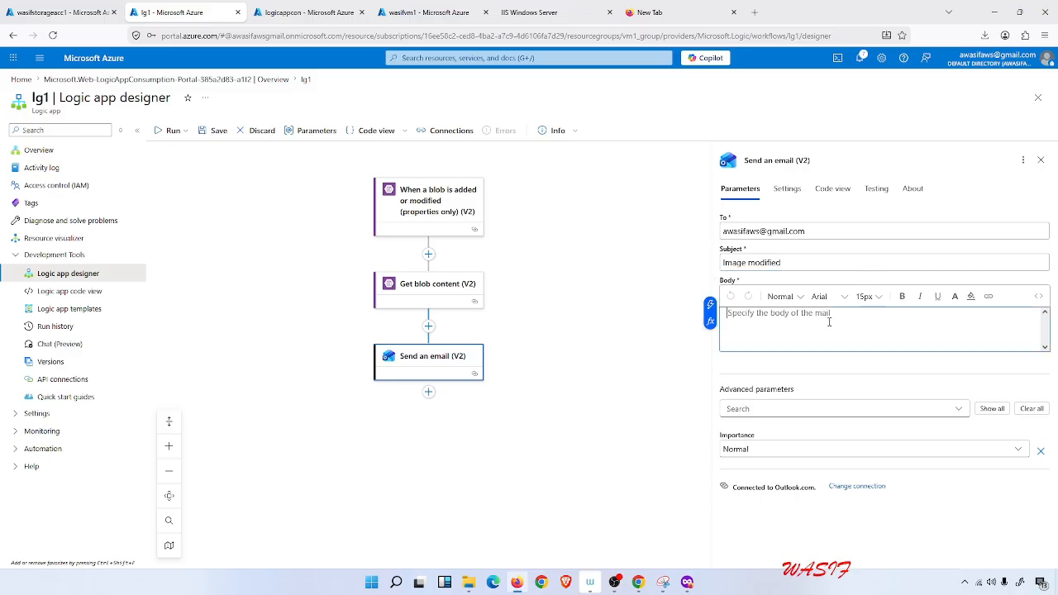
{"action": "type", "text": "Hi Wasif"}
{"action": "key", "text": "Return"}
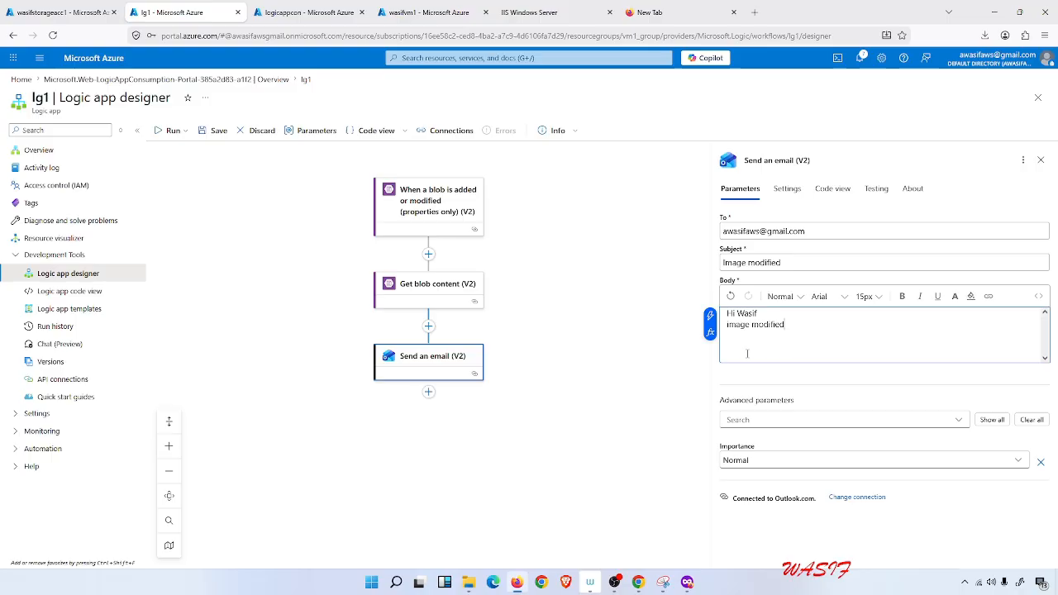
Save the workflow and run its trigger.
{"action": "left_click", "coordinate": [214, 132]}
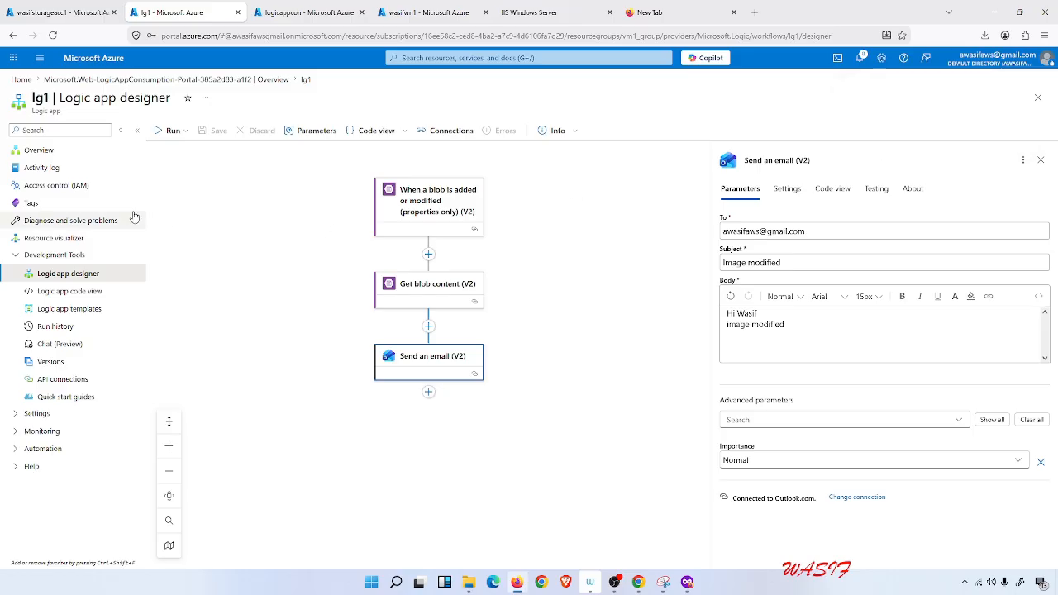
{"action": "left_click", "coordinate": [172, 132]}
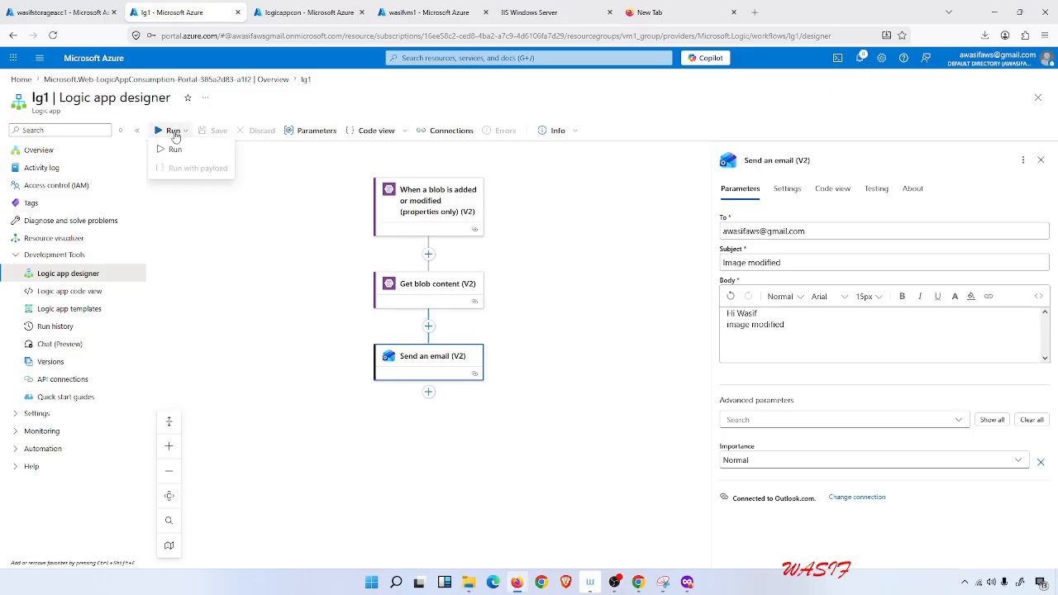
{"action": "left_click", "coordinate": [172, 148]}
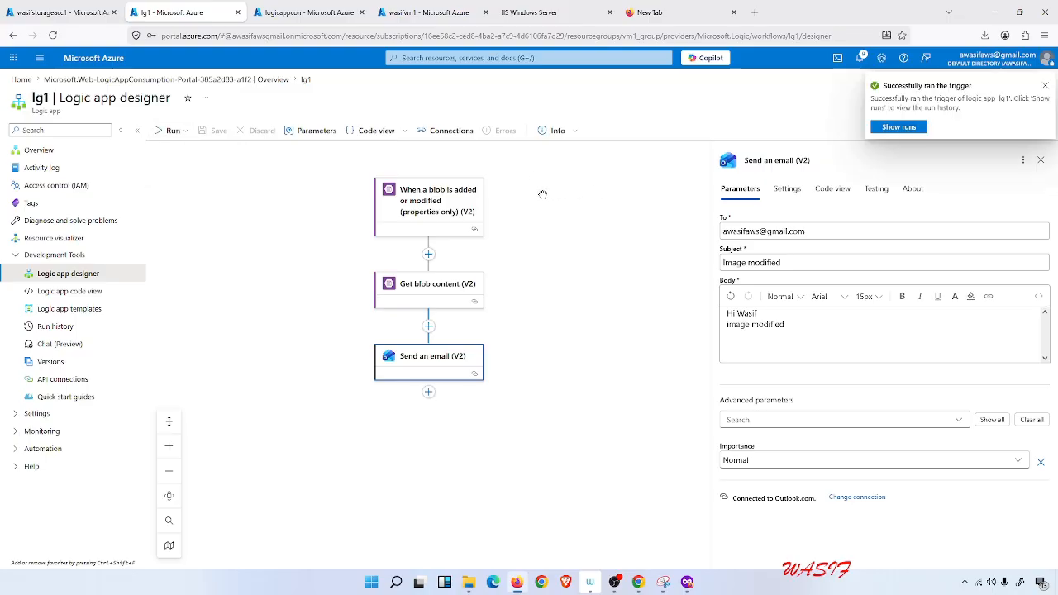
Open the logic app's run history and refresh it.
{"action": "left_click", "coordinate": [899, 127]}
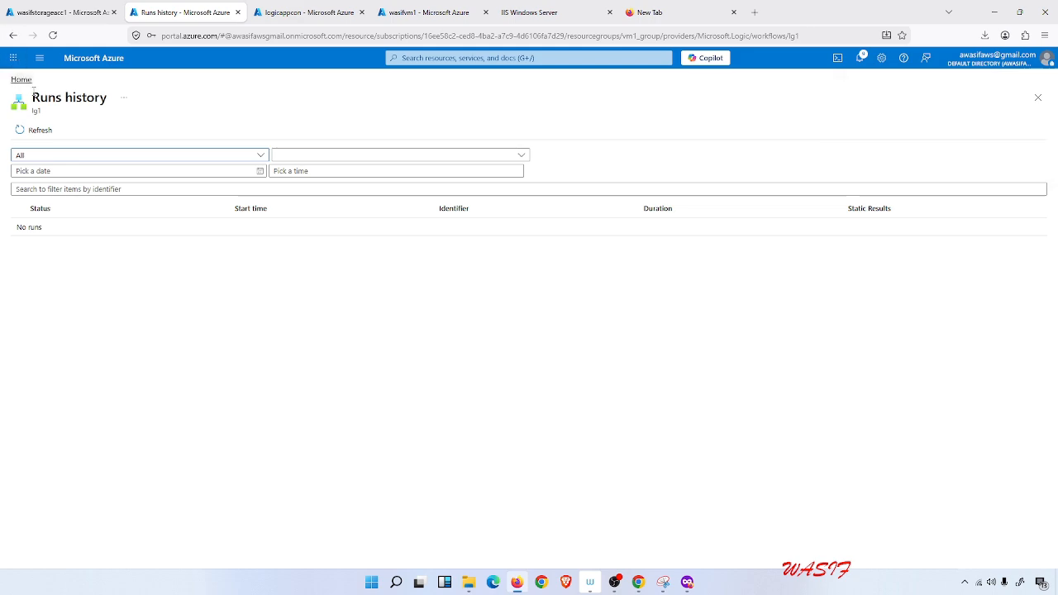
{"action": "left_click", "coordinate": [38, 132]}
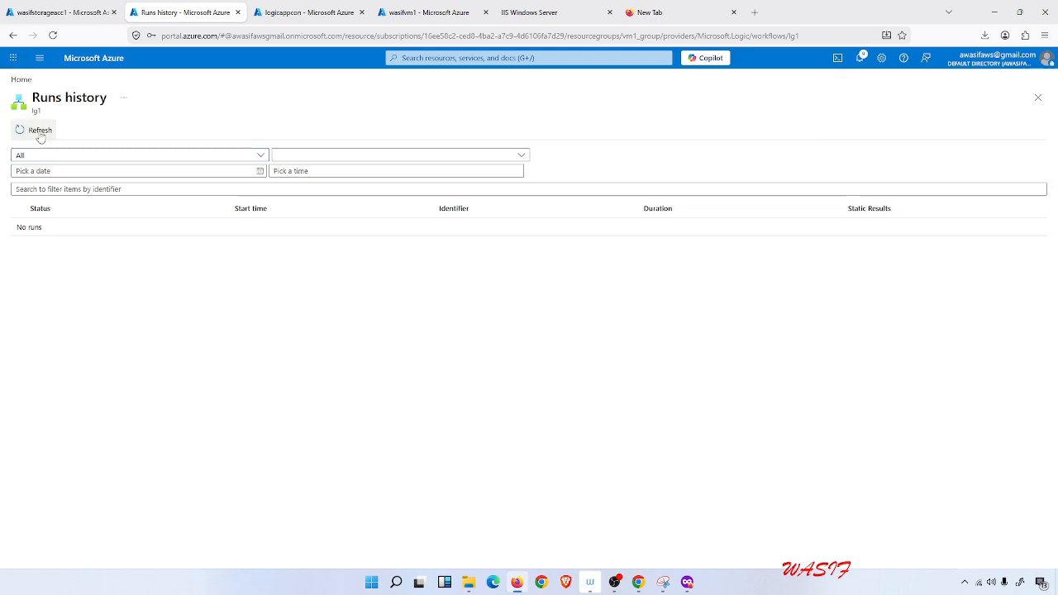
{"action": "left_click", "coordinate": [38, 133]}
{"action": "left_click", "coordinate": [38, 132]}
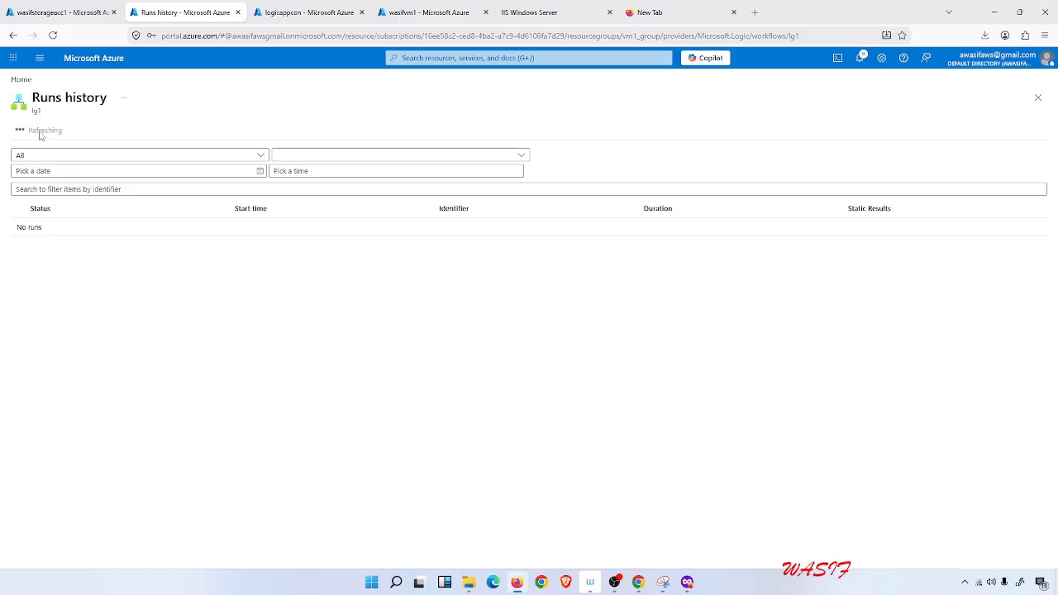
{"action": "left_click", "coordinate": [39, 135]}
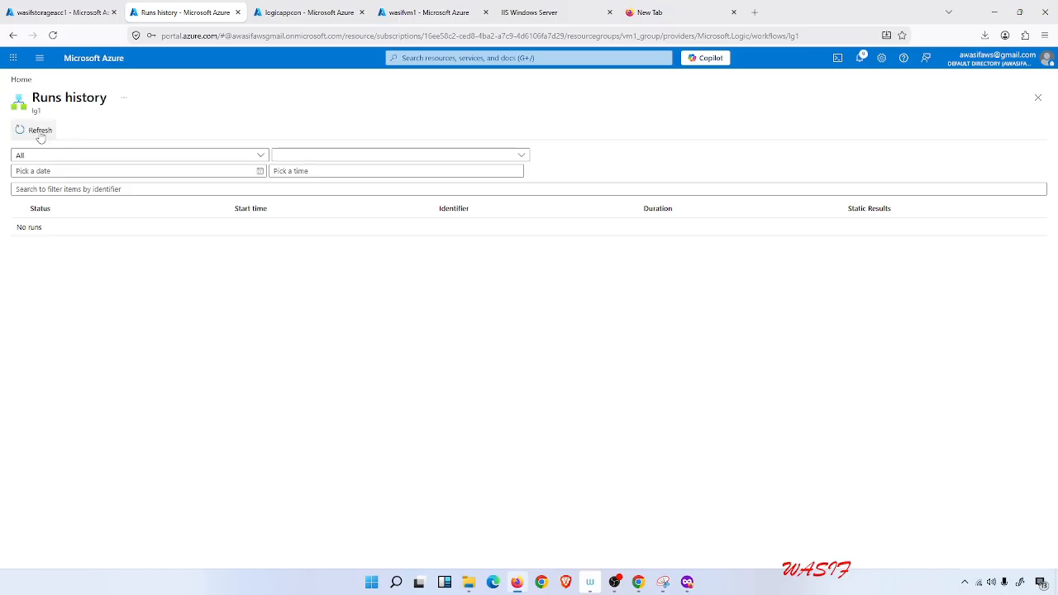
Return to the designer, run the trigger again and open its run history.
{"action": "left_click", "coordinate": [11, 36]}
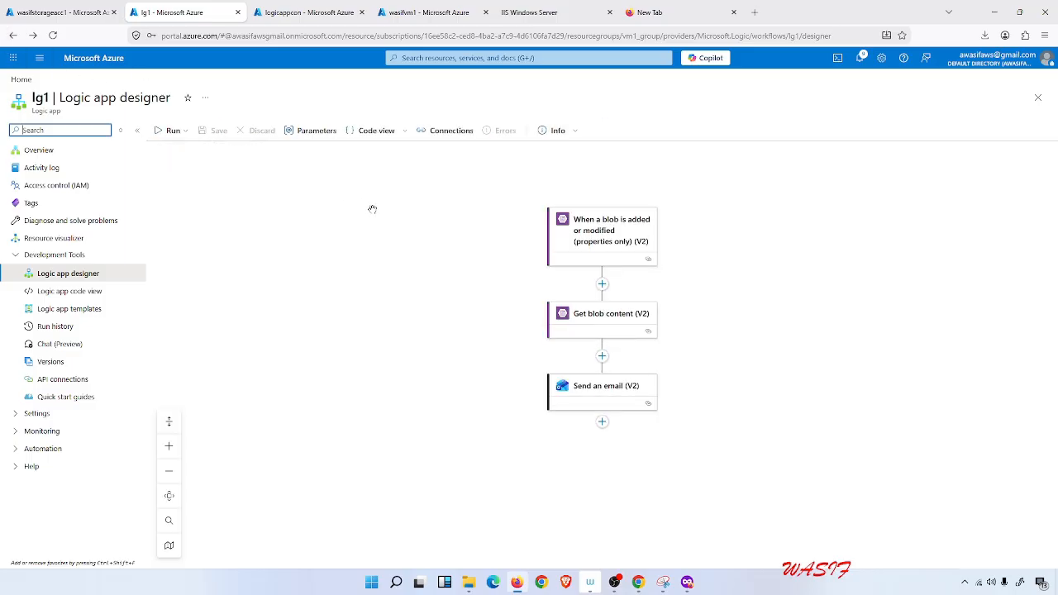
{"action": "left_click", "coordinate": [171, 131]}
{"action": "left_click", "coordinate": [174, 149]}
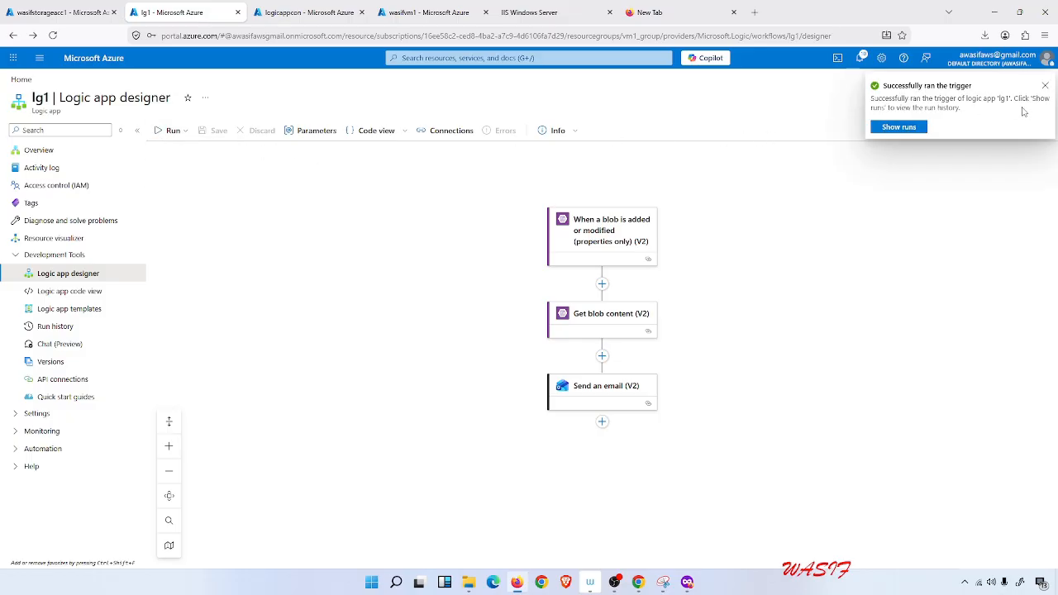
{"action": "left_click", "coordinate": [915, 130]}
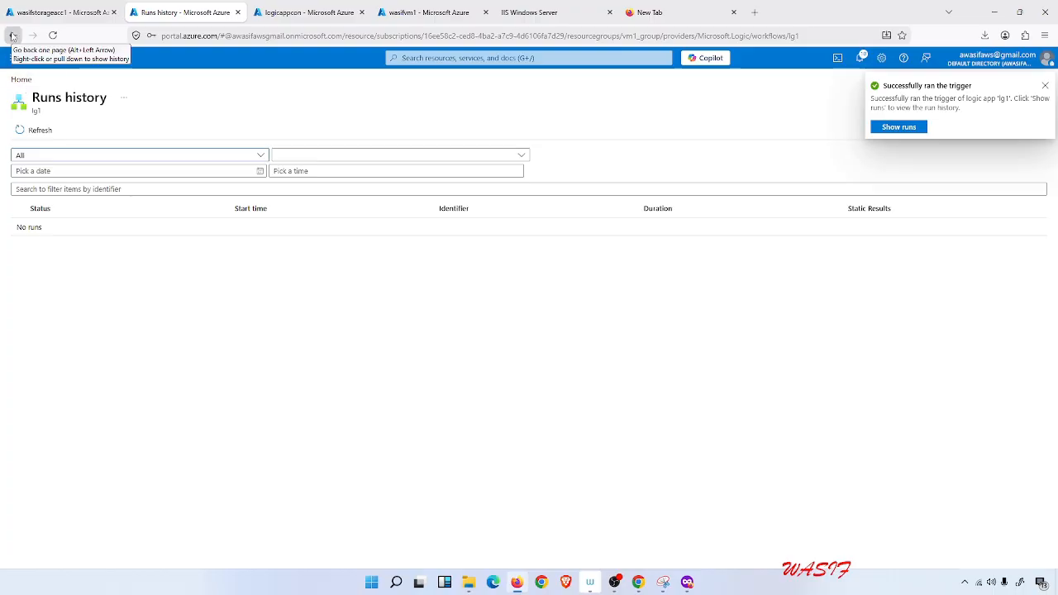
{"action": "left_click", "coordinate": [881, 127]}
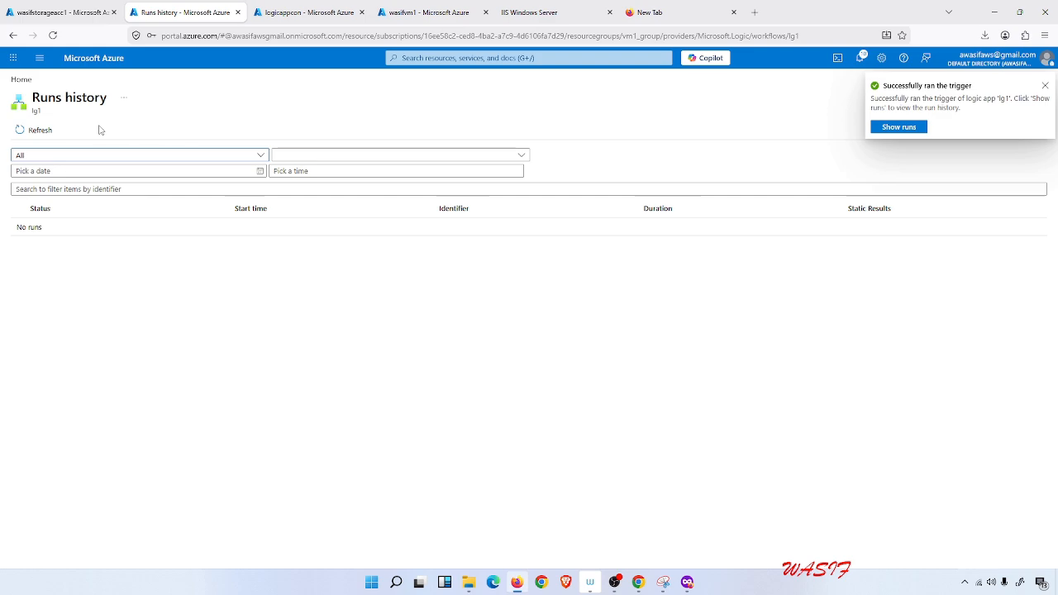
Reopen lg1's logic app designer from the Logic apps list and run the trigger again.
{"action": "left_click", "coordinate": [20, 79]}
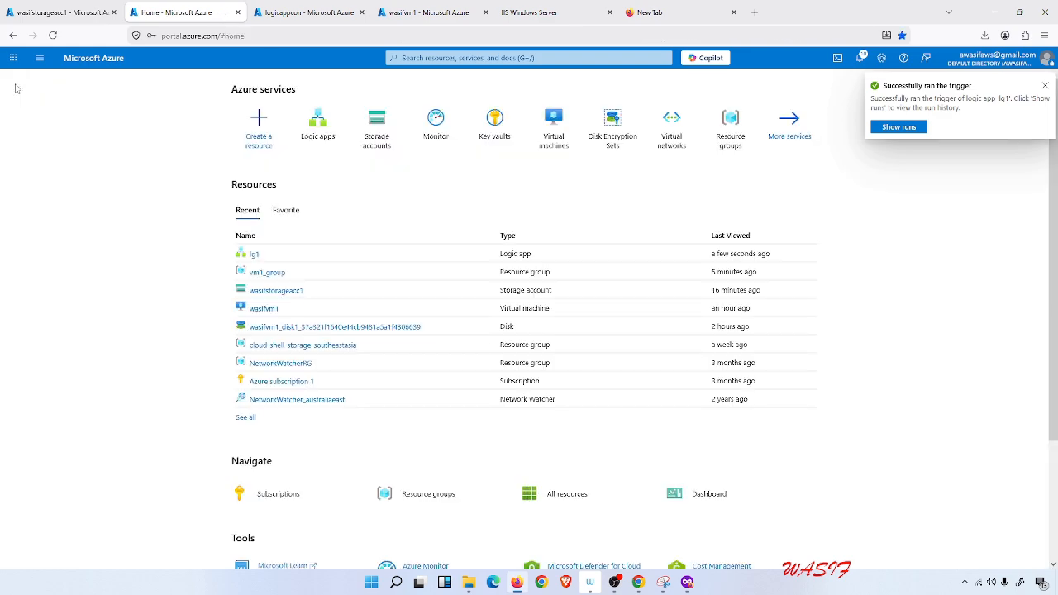
{"action": "left_click", "coordinate": [319, 132]}
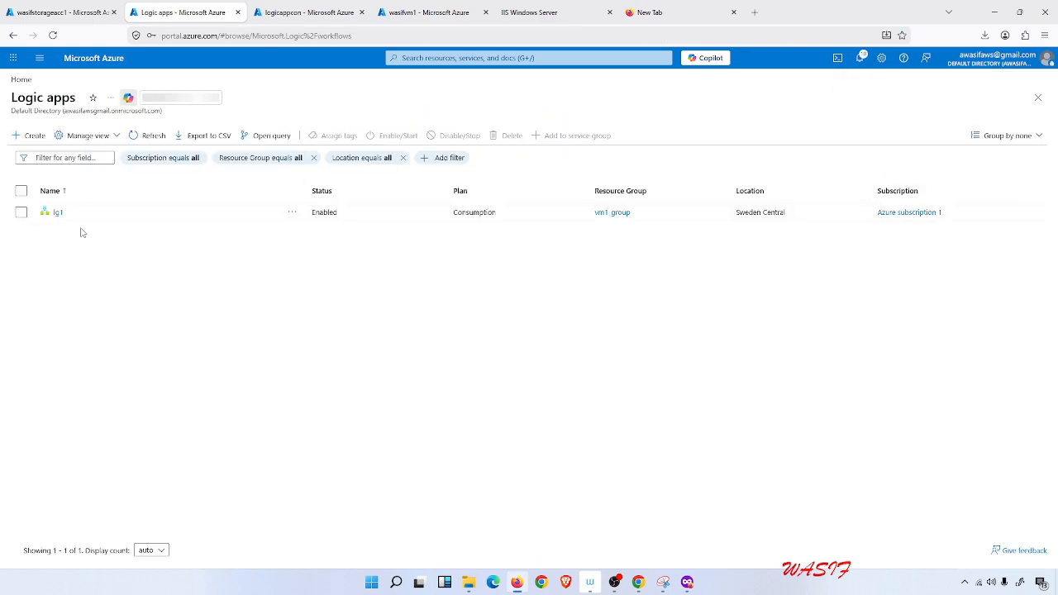
{"action": "left_click", "coordinate": [57, 213]}
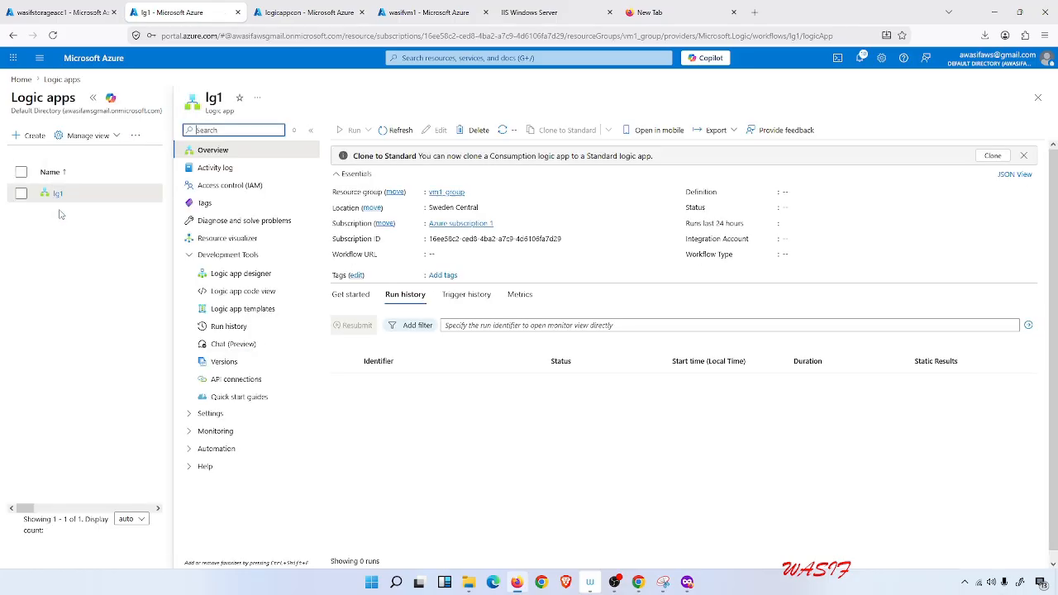
{"action": "left_click", "coordinate": [240, 275]}
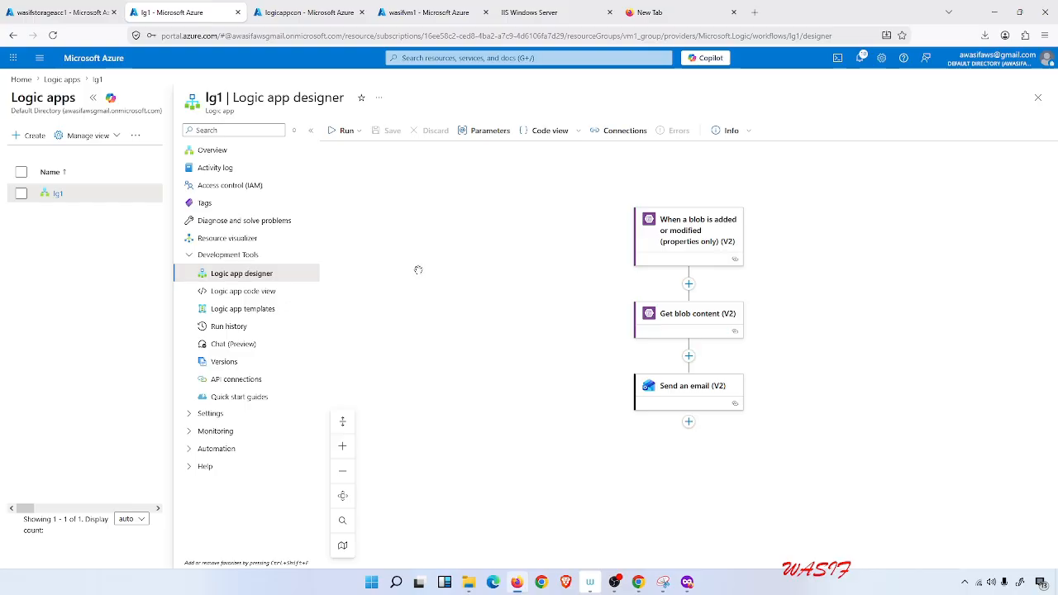
{"action": "left_click", "coordinate": [355, 133]}
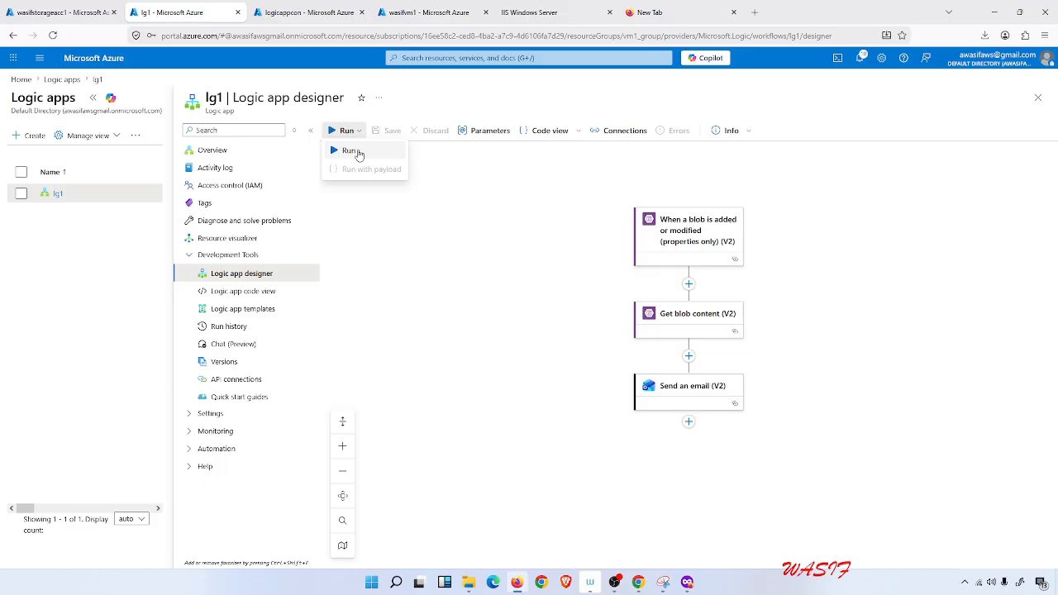
{"action": "left_click", "coordinate": [358, 152]}
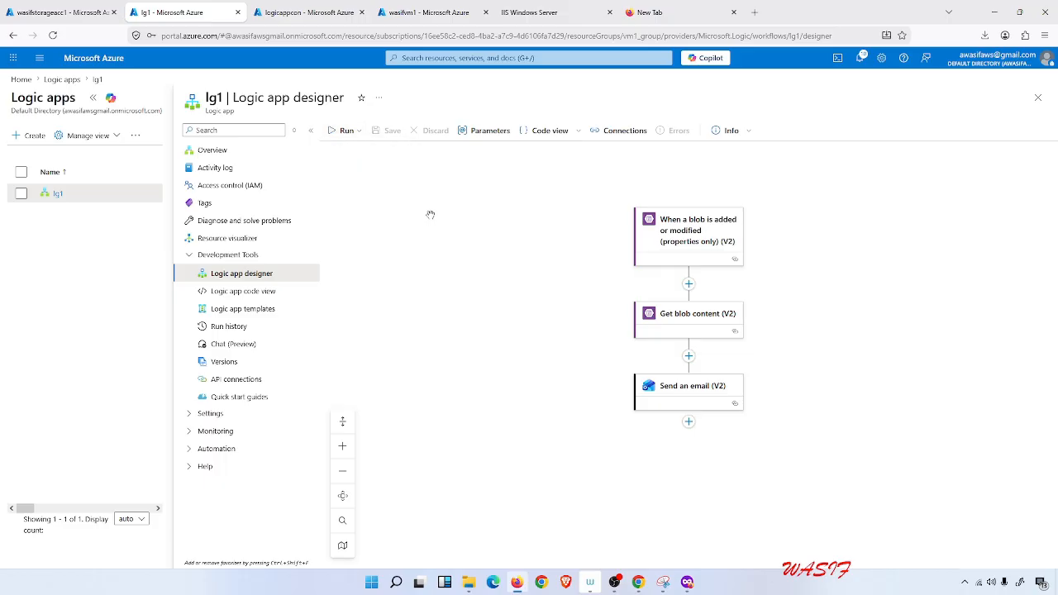
{"action": "key", "text": "ctrl+t"}
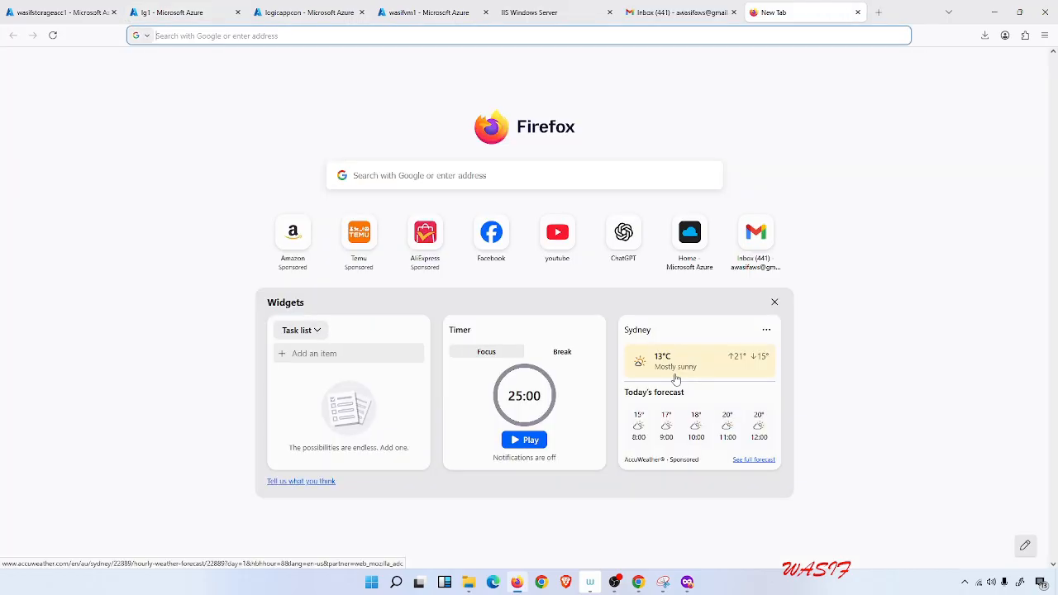
{"action": "left_click", "coordinate": [187, 12]}
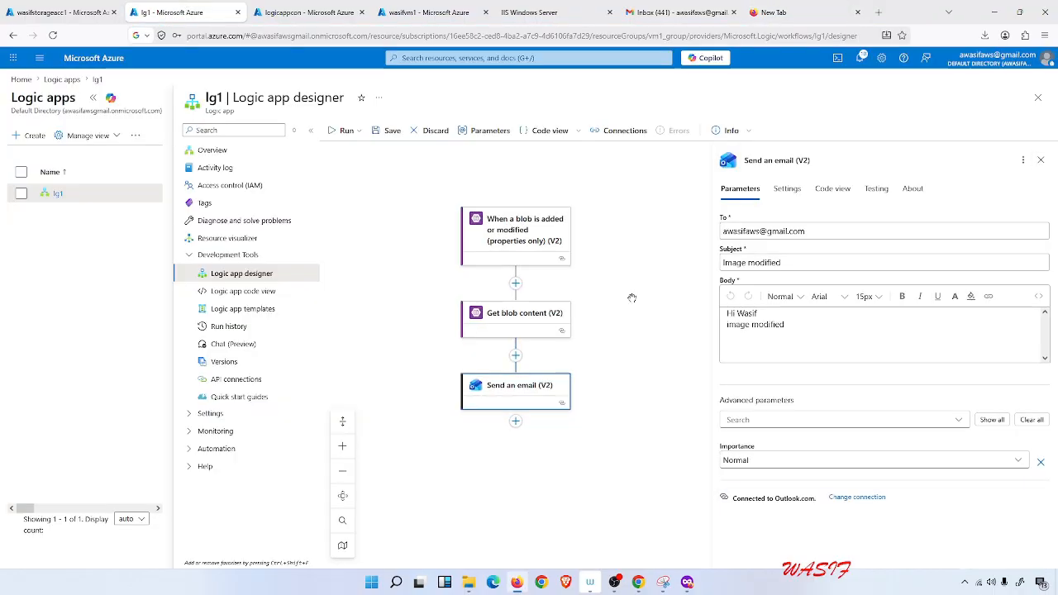
{"action": "left_click", "coordinate": [876, 190]}
{"action": "left_click", "coordinate": [730, 230]}
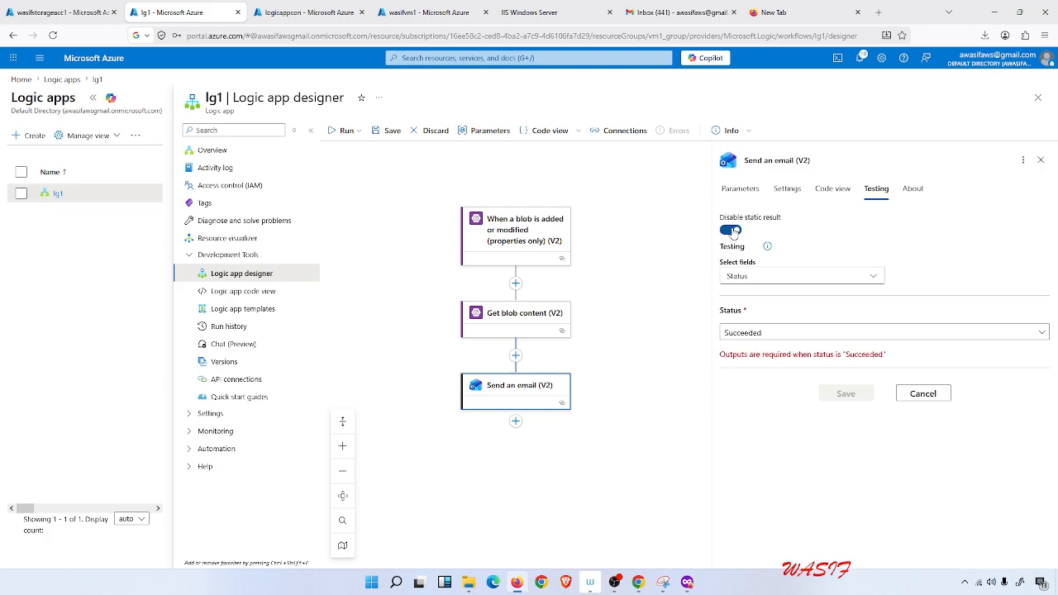
{"action": "left_click", "coordinate": [795, 273]}
{"action": "left_click", "coordinate": [734, 354]}
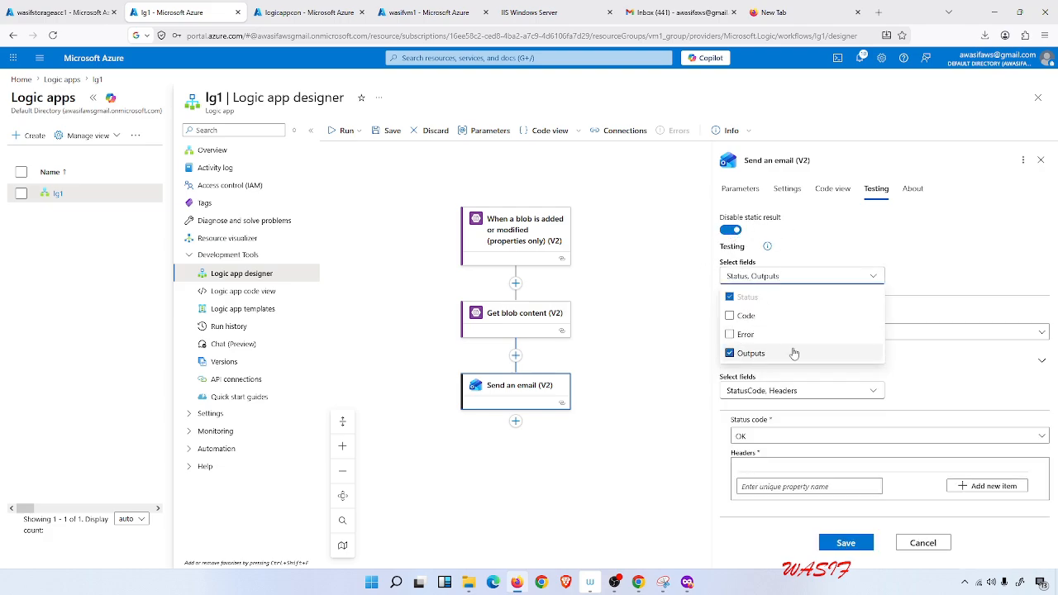
{"action": "left_click", "coordinate": [684, 328]}
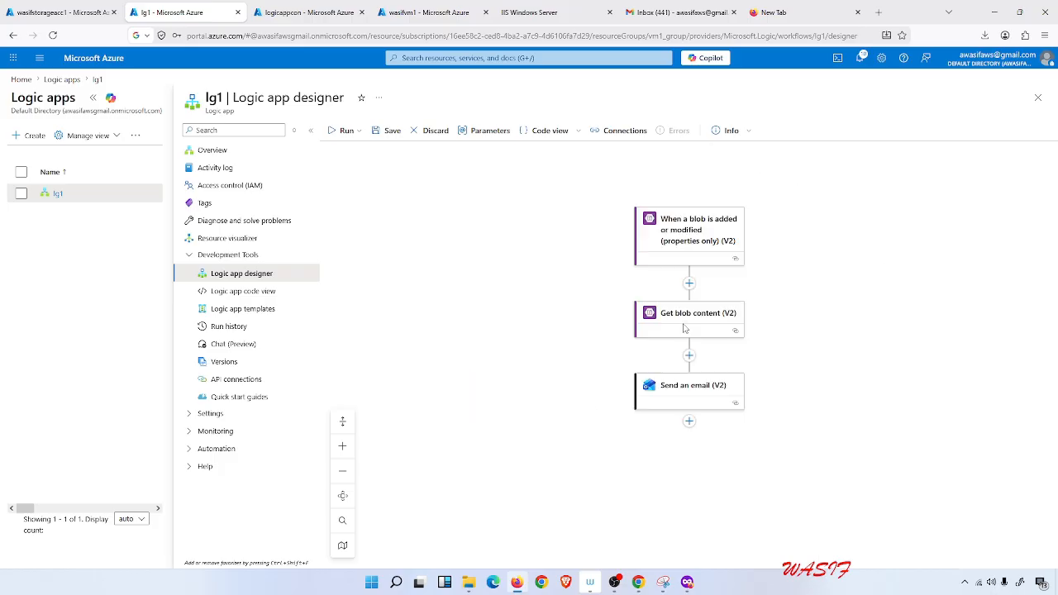
Enable a static result for Send an email (V2) with the Outputs field, status Succeeded and status code OK.
{"action": "left_click", "coordinate": [693, 382]}
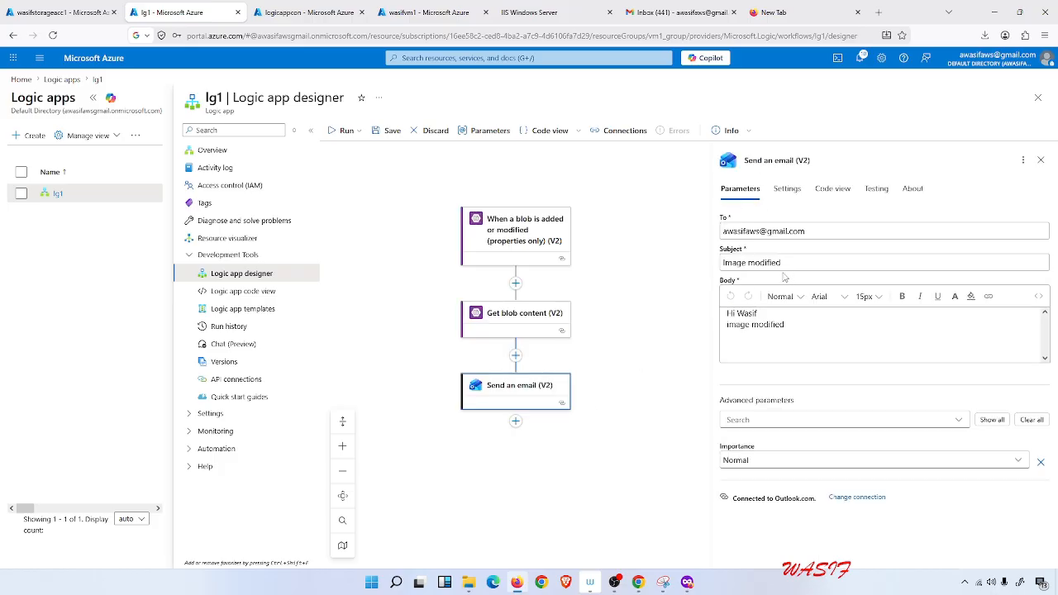
{"action": "left_click", "coordinate": [874, 190]}
{"action": "left_click", "coordinate": [731, 231]}
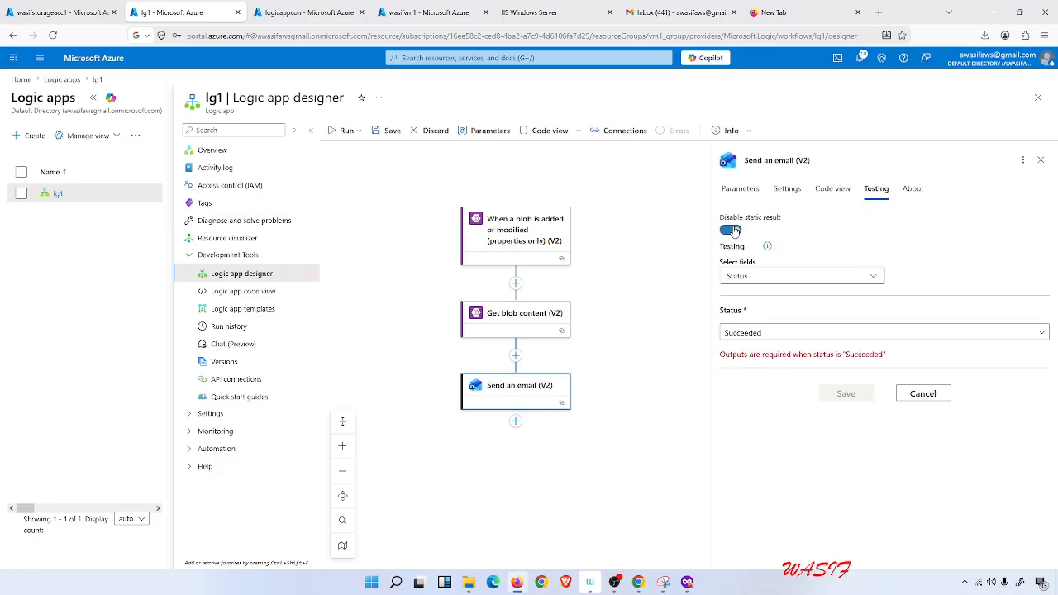
{"action": "left_click", "coordinate": [793, 276]}
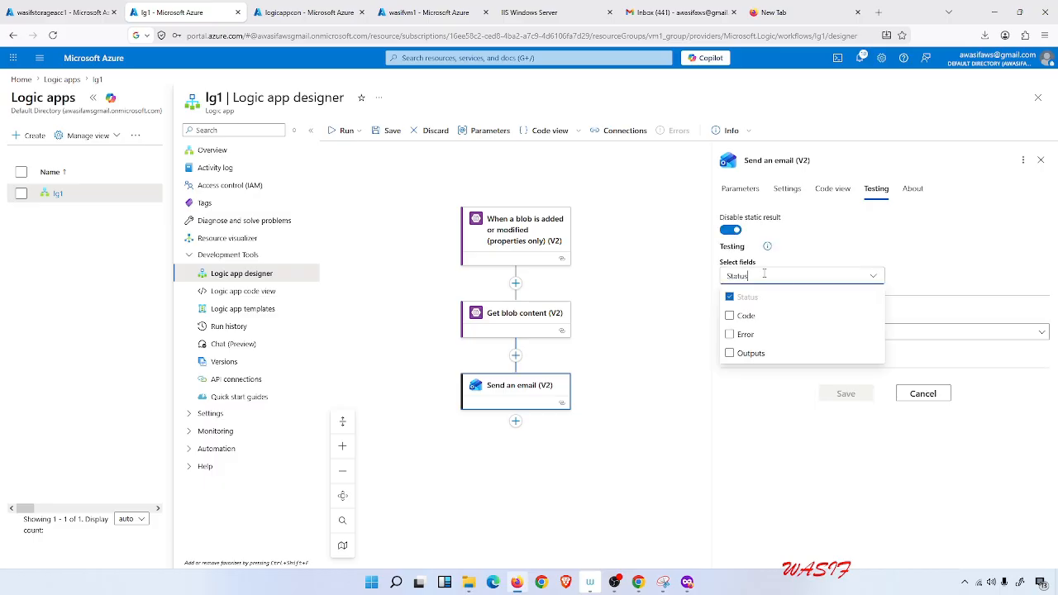
{"action": "left_click", "coordinate": [728, 353]}
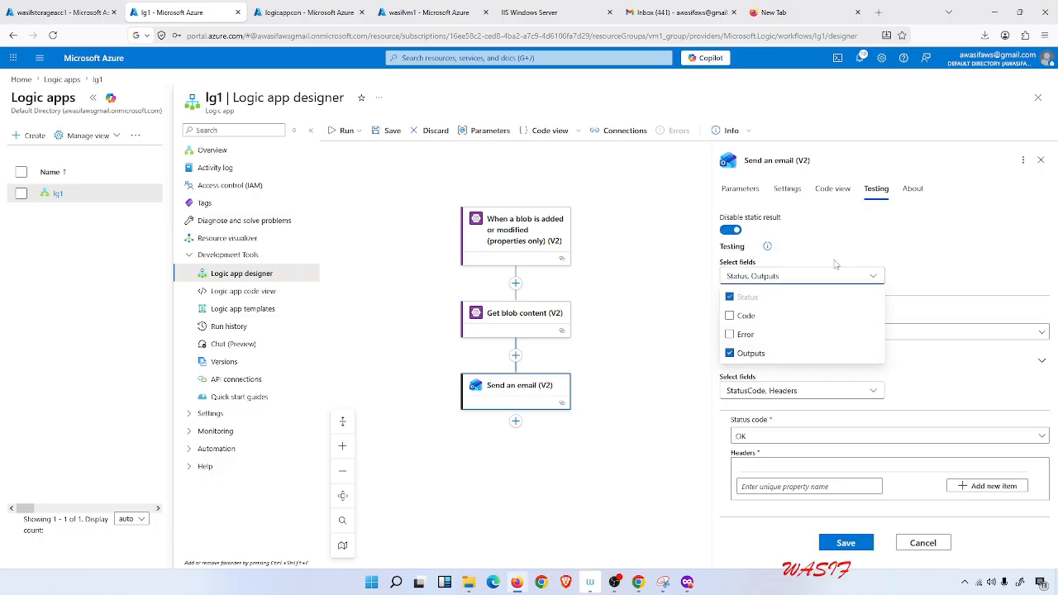
{"action": "left_click", "coordinate": [1010, 258]}
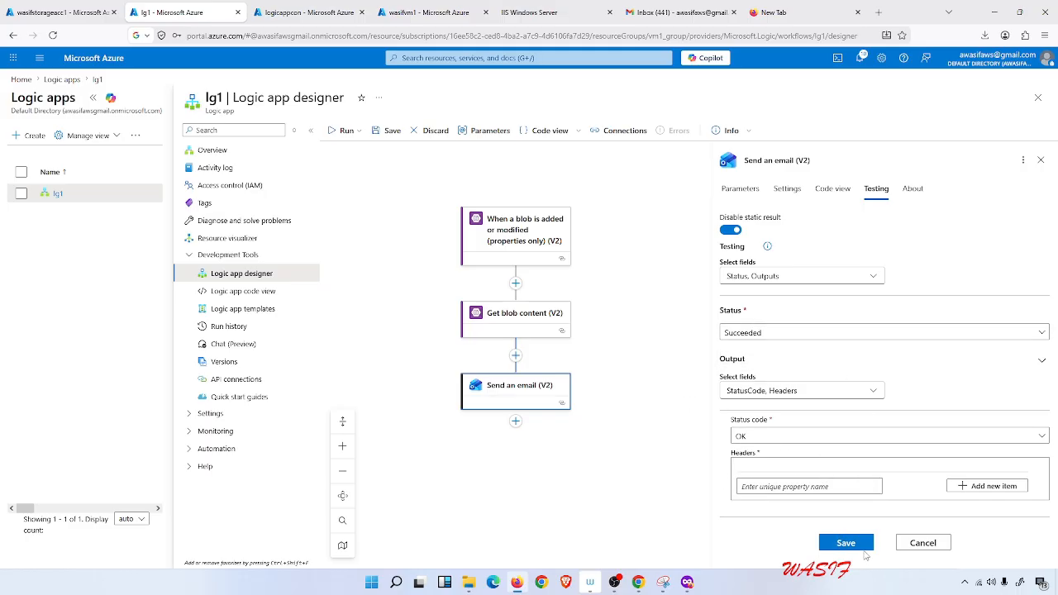
{"action": "left_click", "coordinate": [862, 545]}
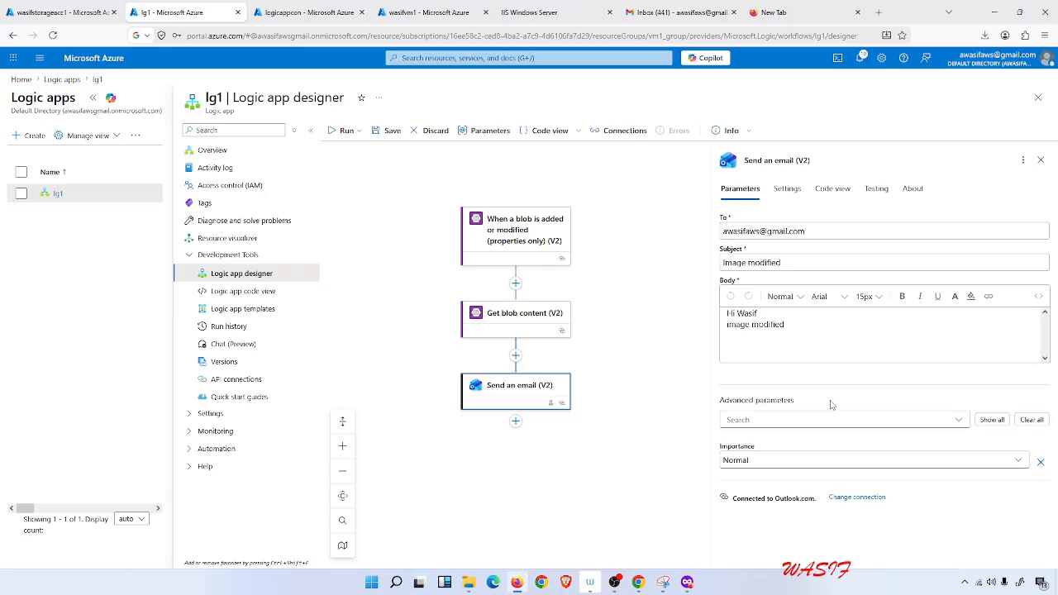
Save the workflow, run its trigger and open the run history.
{"action": "left_click", "coordinate": [391, 131]}
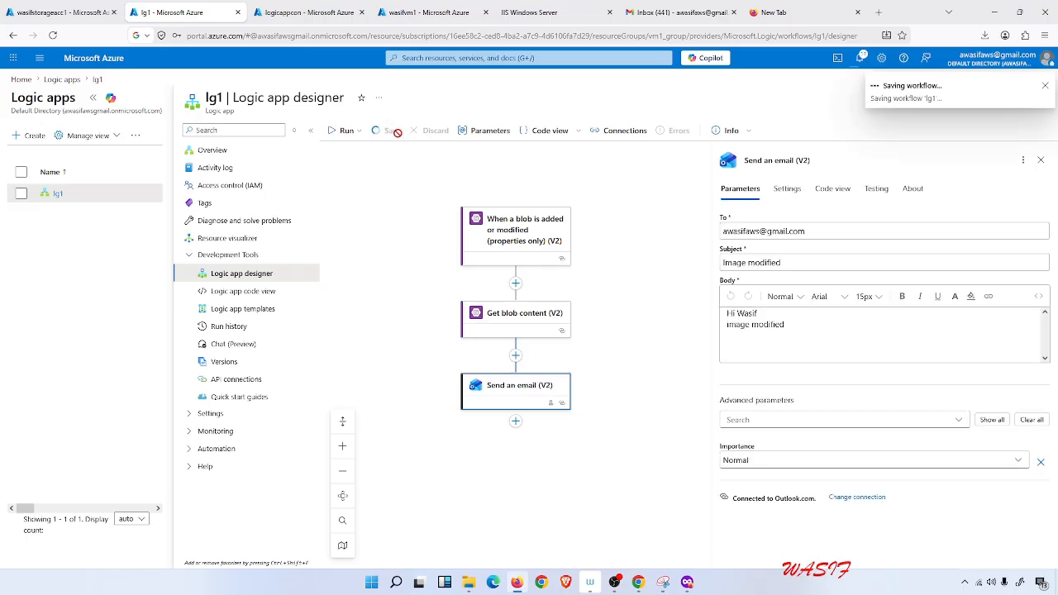
{"action": "left_click", "coordinate": [342, 131]}
{"action": "left_click", "coordinate": [348, 153]}
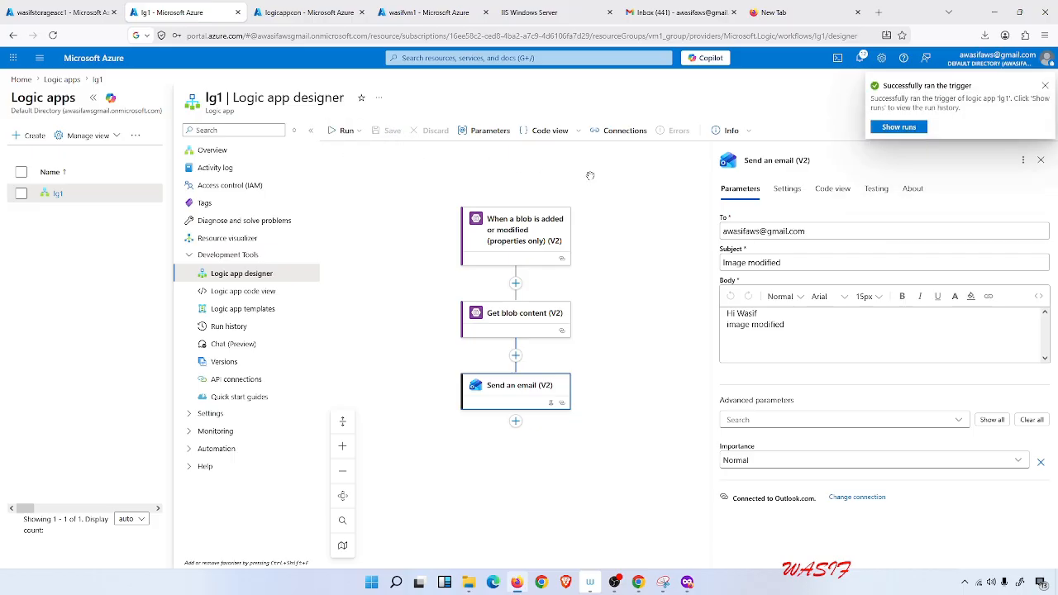
{"action": "left_click", "coordinate": [888, 128]}
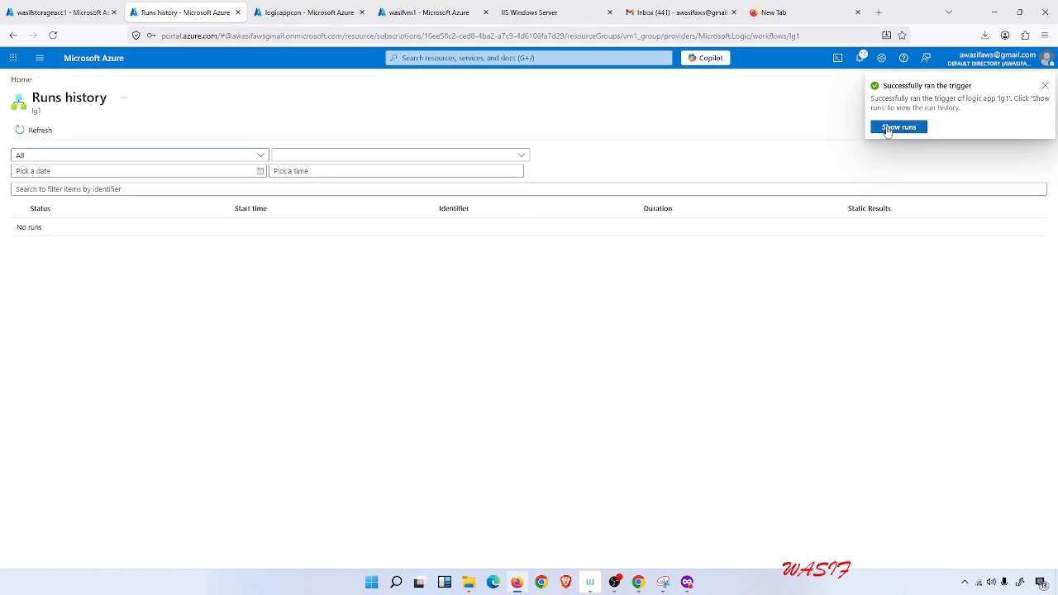
{"action": "left_click", "coordinate": [884, 131]}
Reopen lg1's logic app designer from the Logic apps list and run the trigger again.
{"action": "left_click", "coordinate": [21, 79]}
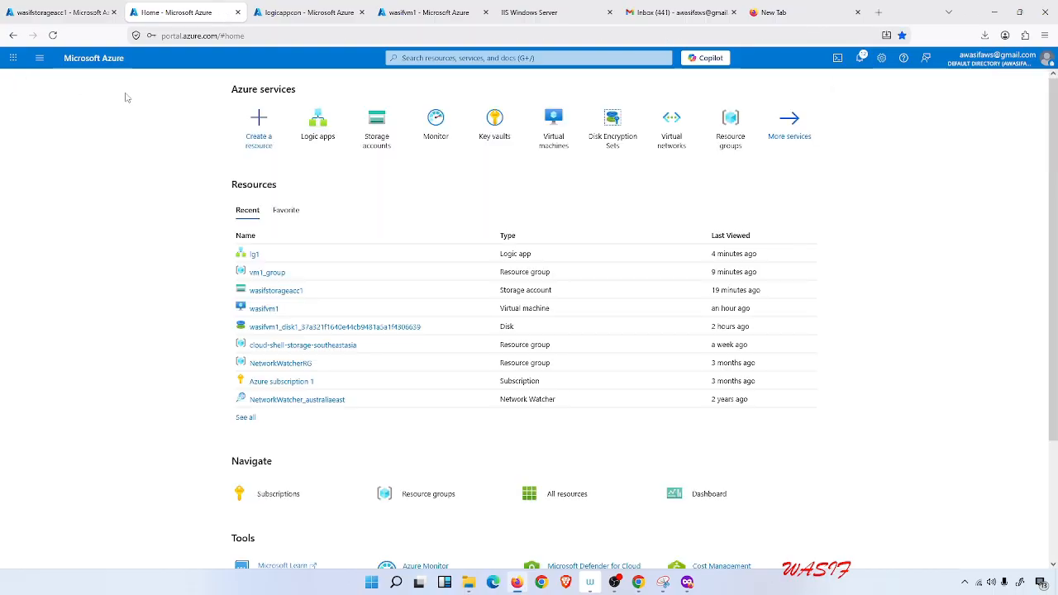
{"action": "left_click", "coordinate": [310, 137]}
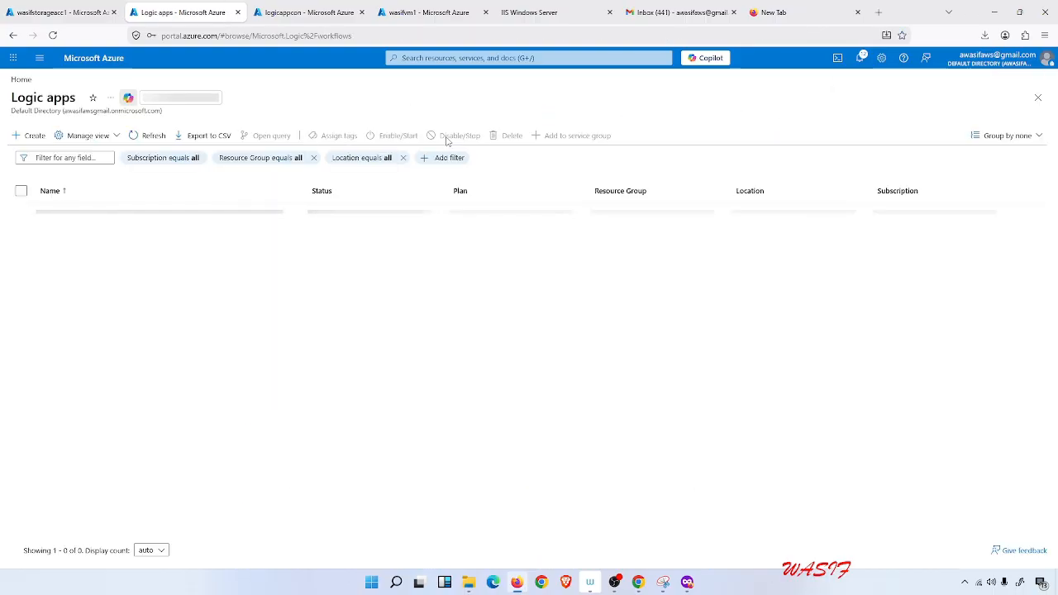
{"action": "left_click", "coordinate": [58, 212]}
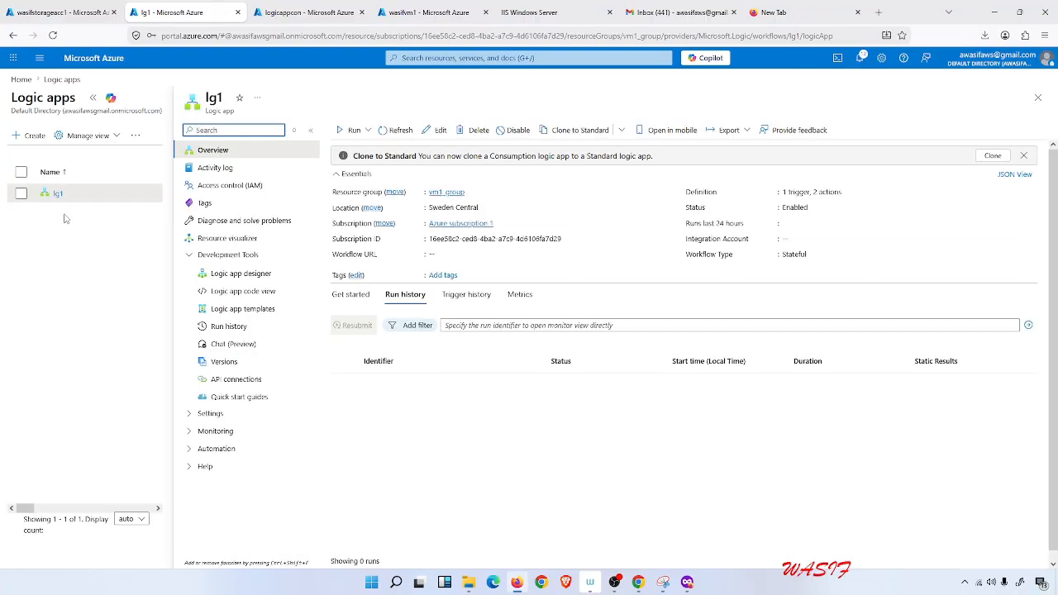
{"action": "left_click", "coordinate": [228, 273]}
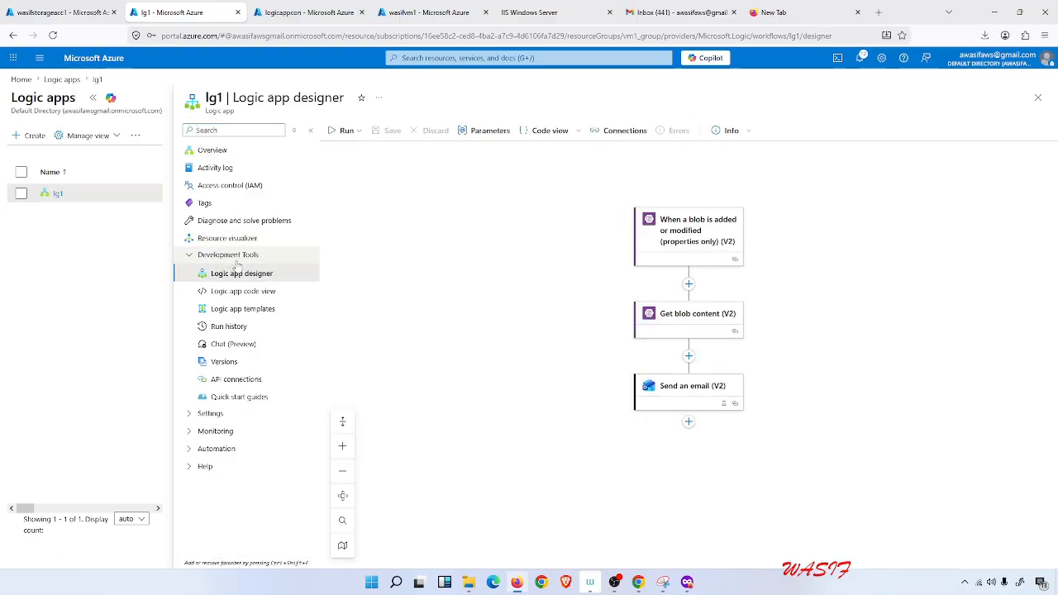
{"action": "left_click", "coordinate": [360, 133]}
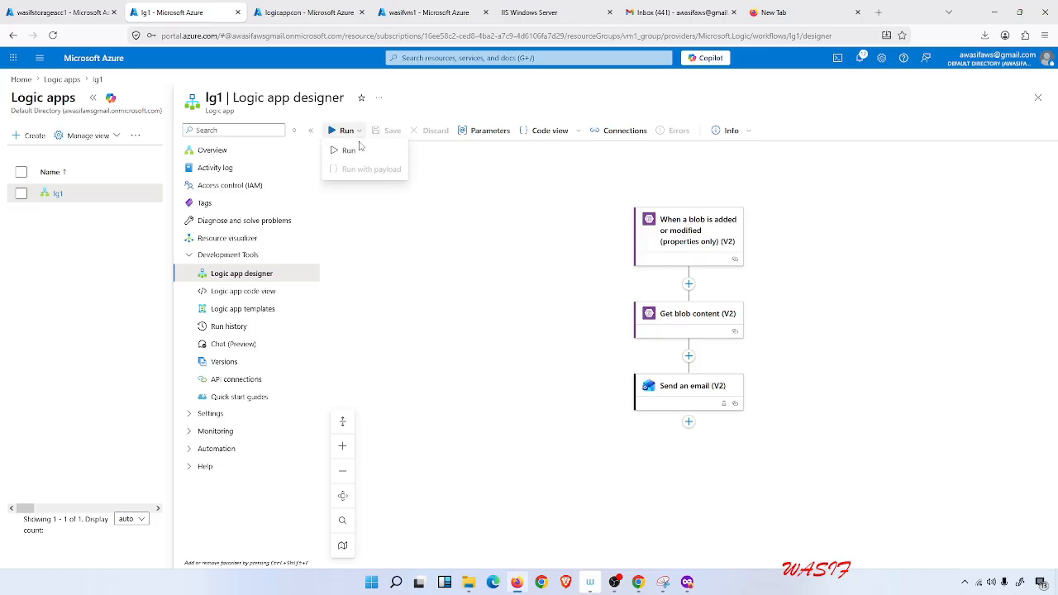
{"action": "left_click", "coordinate": [355, 148]}
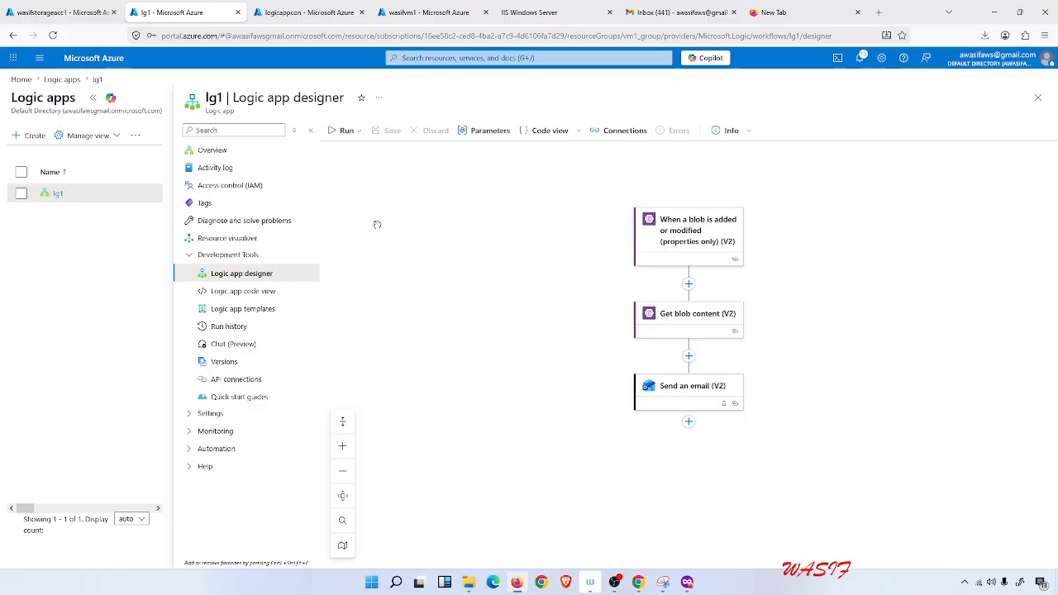
Add a new Outlook.com connection for Send an email (V2), signing in with the account e-mail and staying signed in.
{"action": "left_click", "coordinate": [234, 430]}
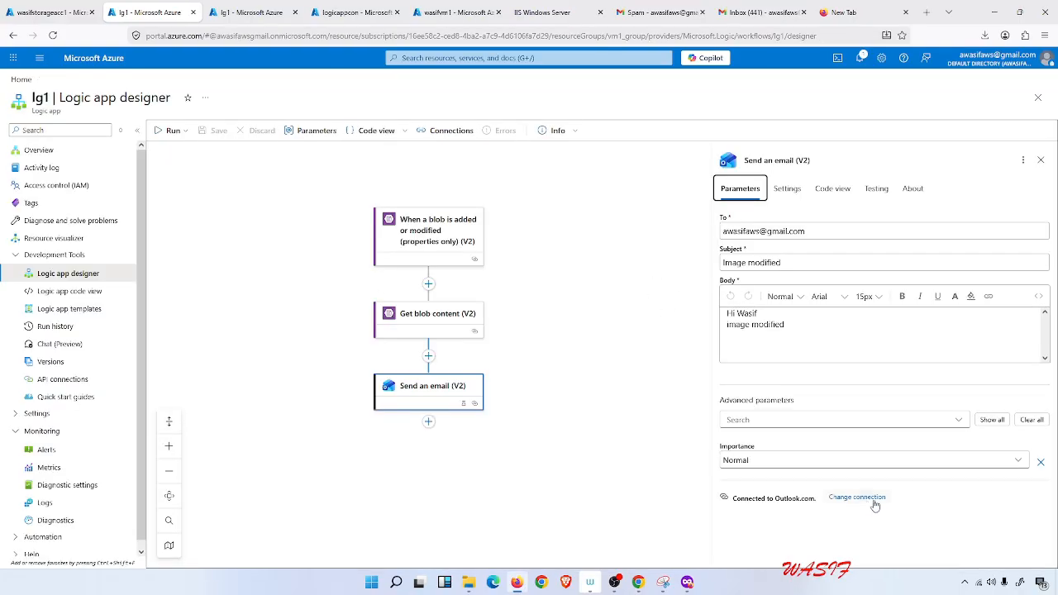
{"action": "left_click", "coordinate": [862, 499]}
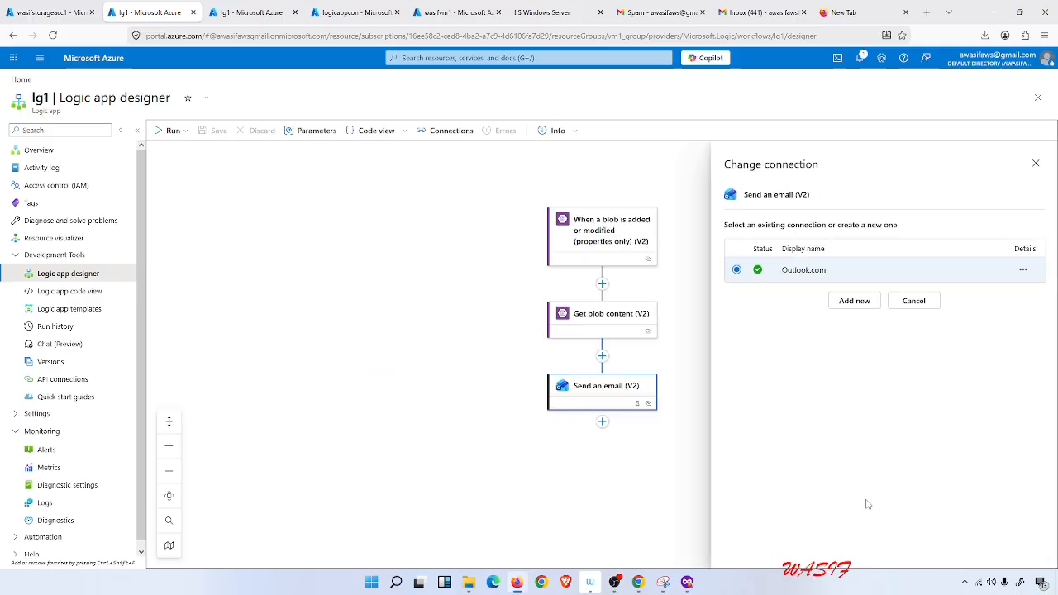
{"action": "left_click", "coordinate": [858, 299]}
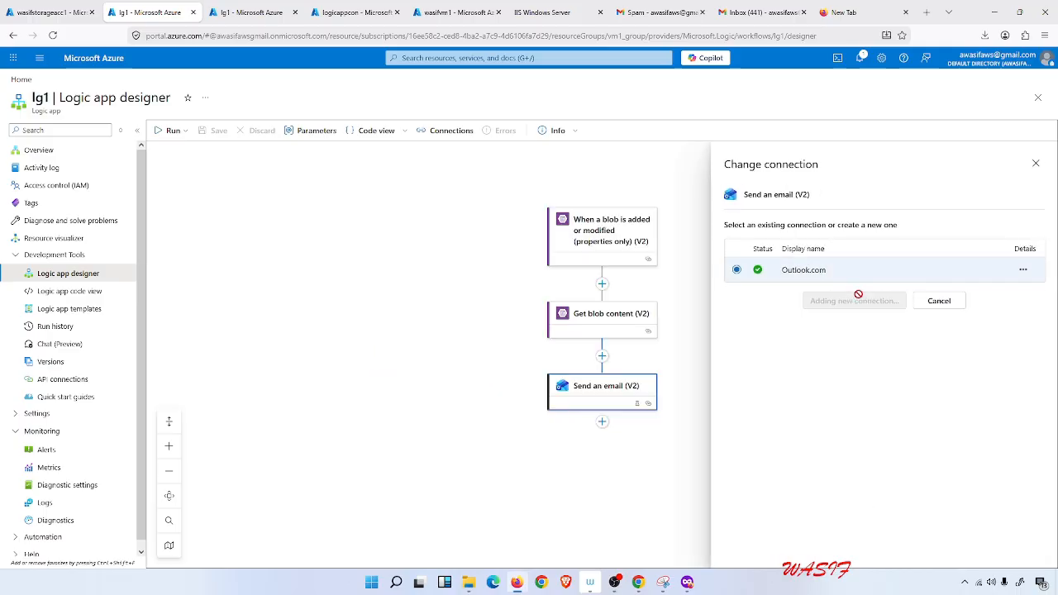
{"action": "left_click", "coordinate": [855, 299]}
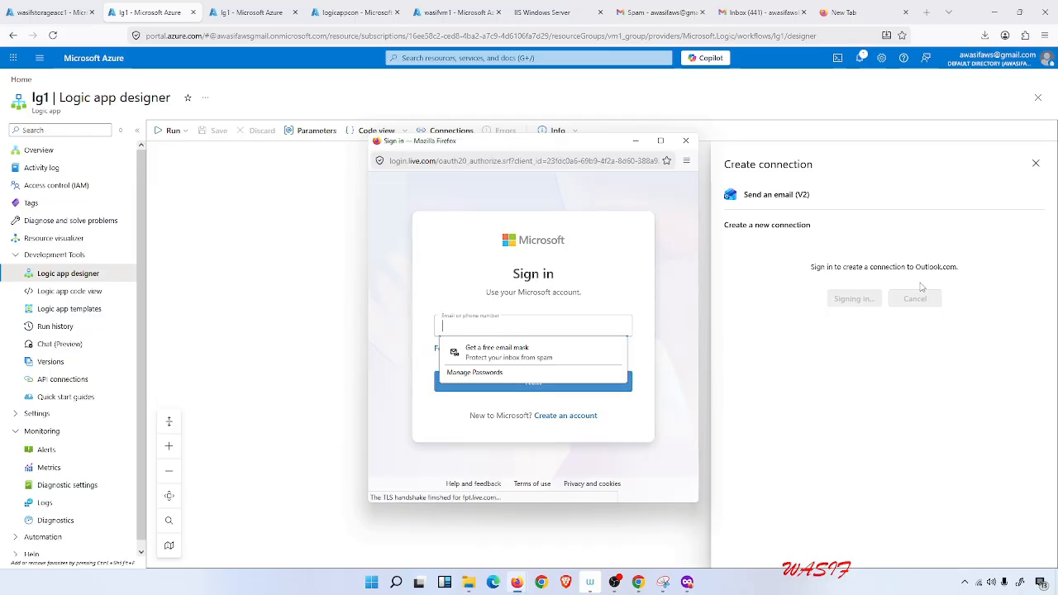
{"action": "left_click", "coordinate": [536, 322]}
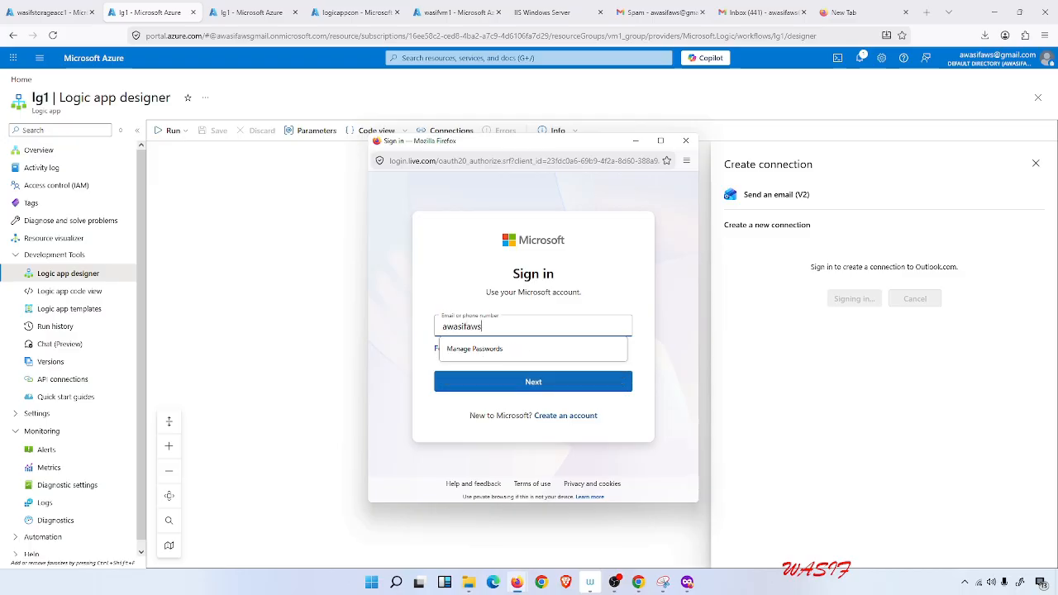
{"action": "left_click", "coordinate": [587, 273]}
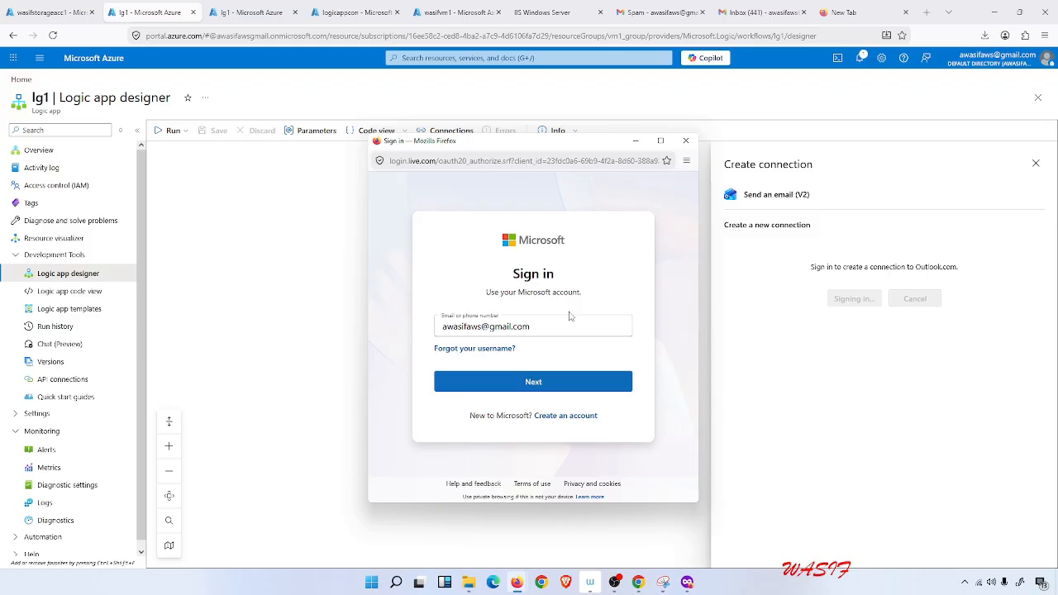
{"action": "left_click", "coordinate": [563, 382]}
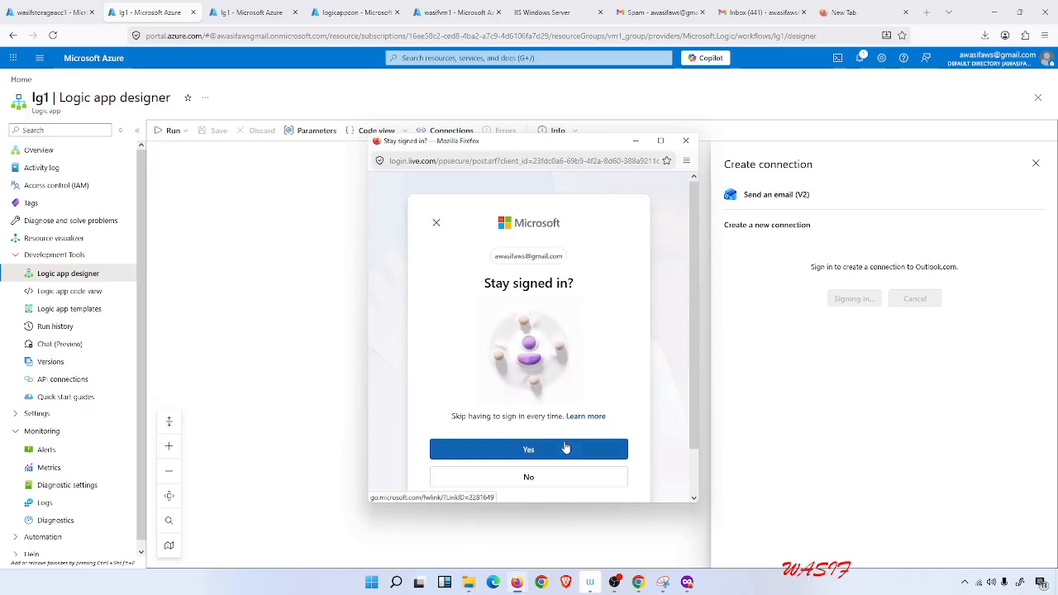
{"action": "left_click", "coordinate": [528, 449]}
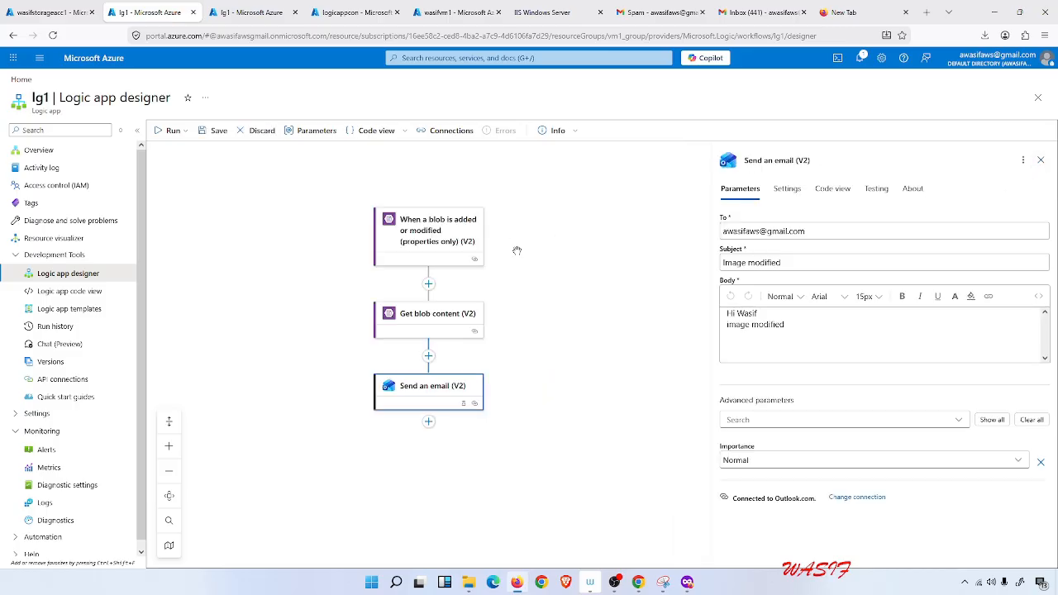
Run the workflow trigger, then check the lg1 overview and logicappcon container tabs before returning to the designer.
{"action": "left_click", "coordinate": [172, 130]}
{"action": "left_click", "coordinate": [176, 151]}
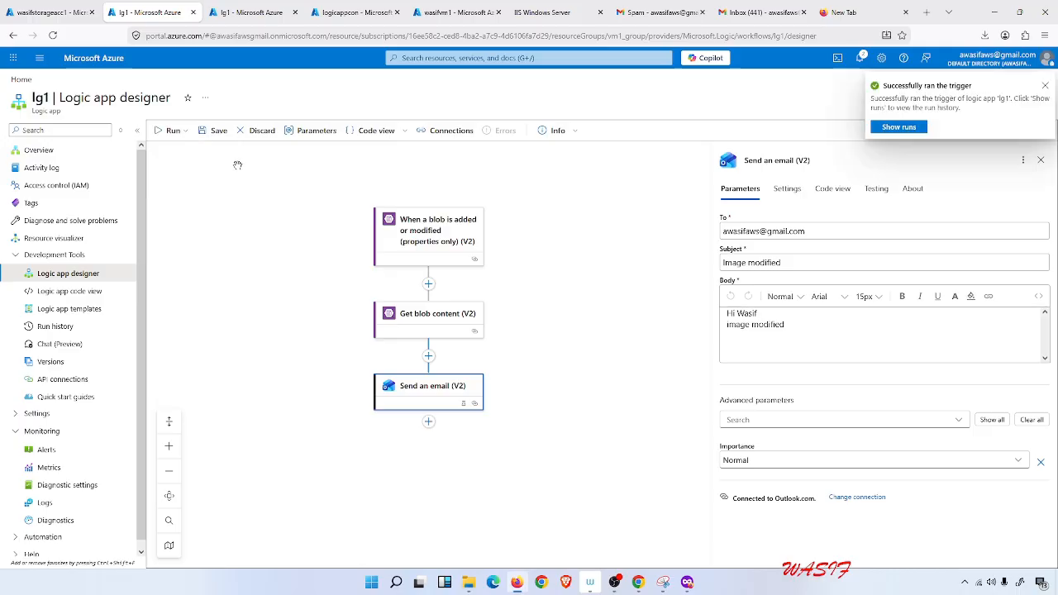
{"action": "left_click", "coordinate": [230, 8]}
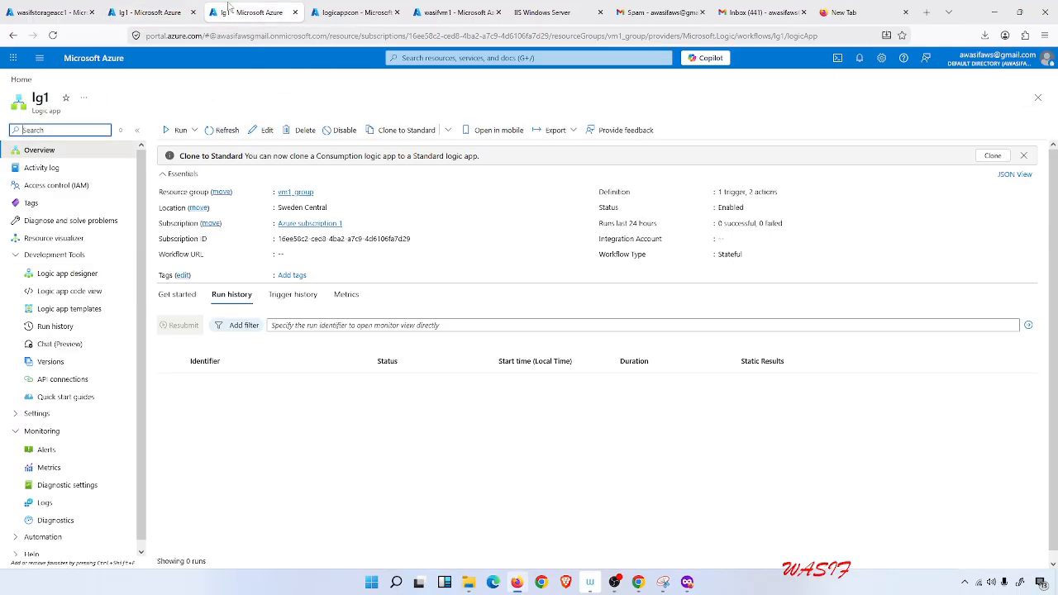
{"action": "left_click", "coordinate": [335, 8]}
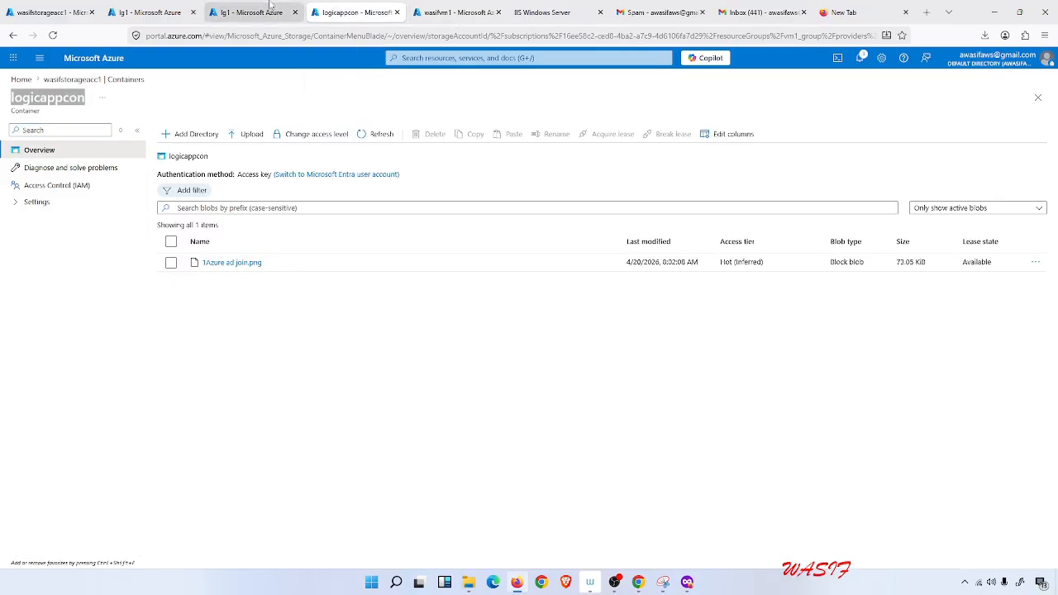
{"action": "left_click", "coordinate": [232, 9]}
{"action": "left_click", "coordinate": [145, 10]}
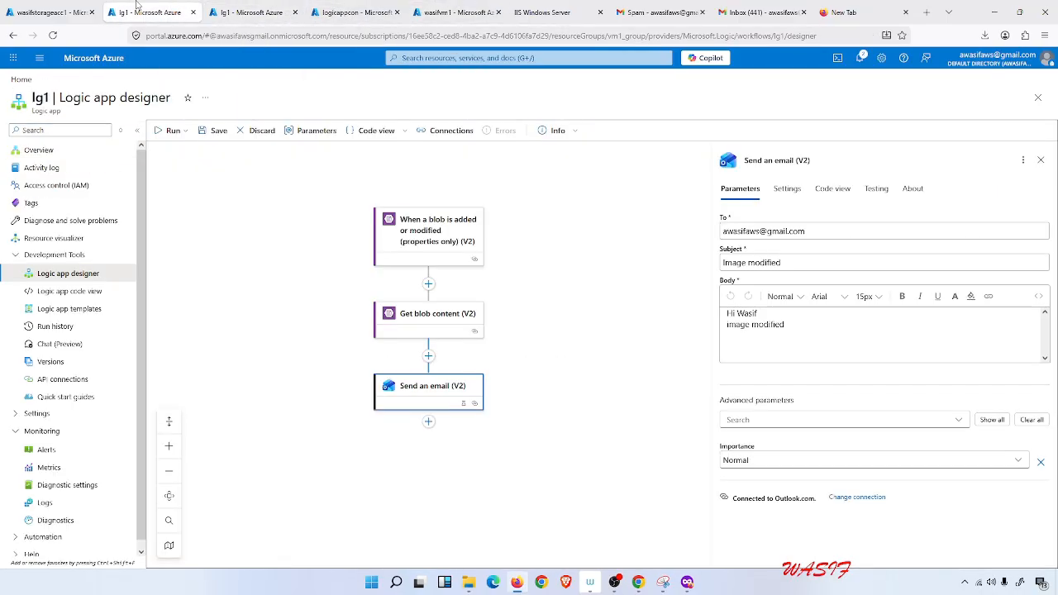
Close the action panel, save the workflow and run the trigger again.
{"action": "left_click", "coordinate": [567, 221]}
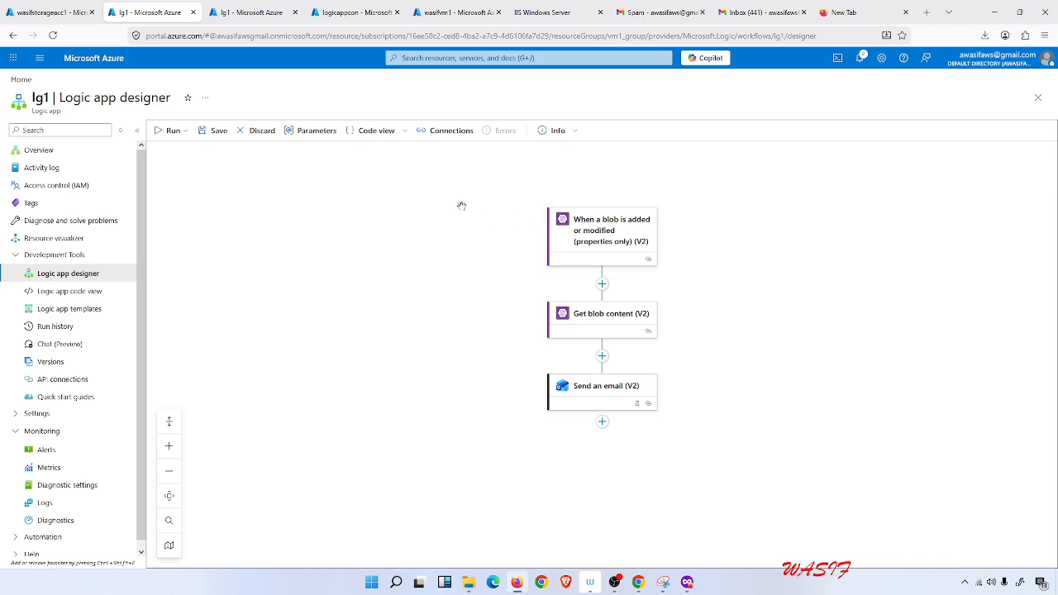
{"action": "left_click", "coordinate": [183, 137]}
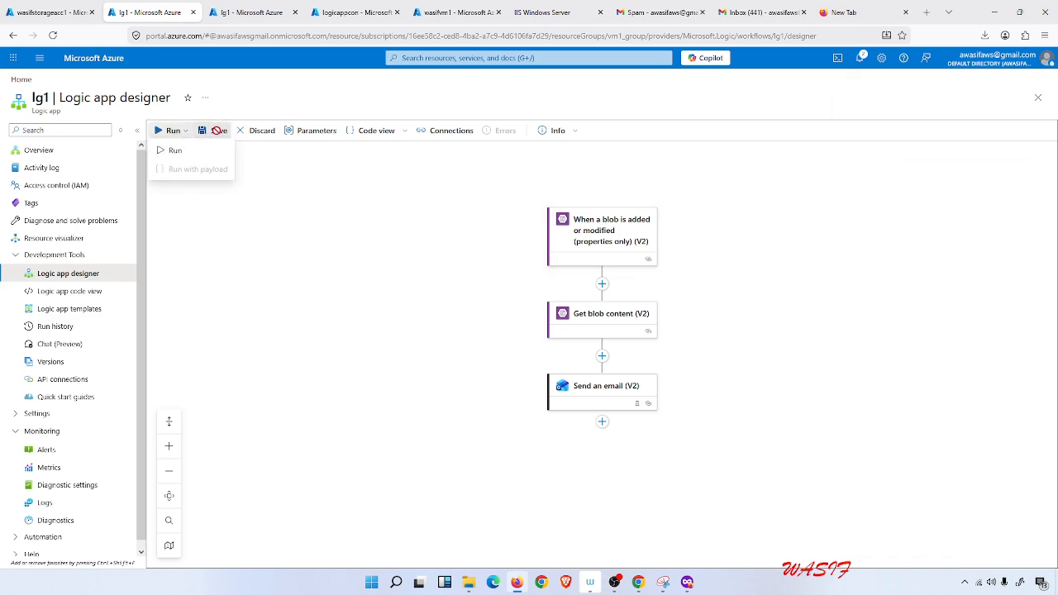
{"action": "left_click", "coordinate": [214, 130]}
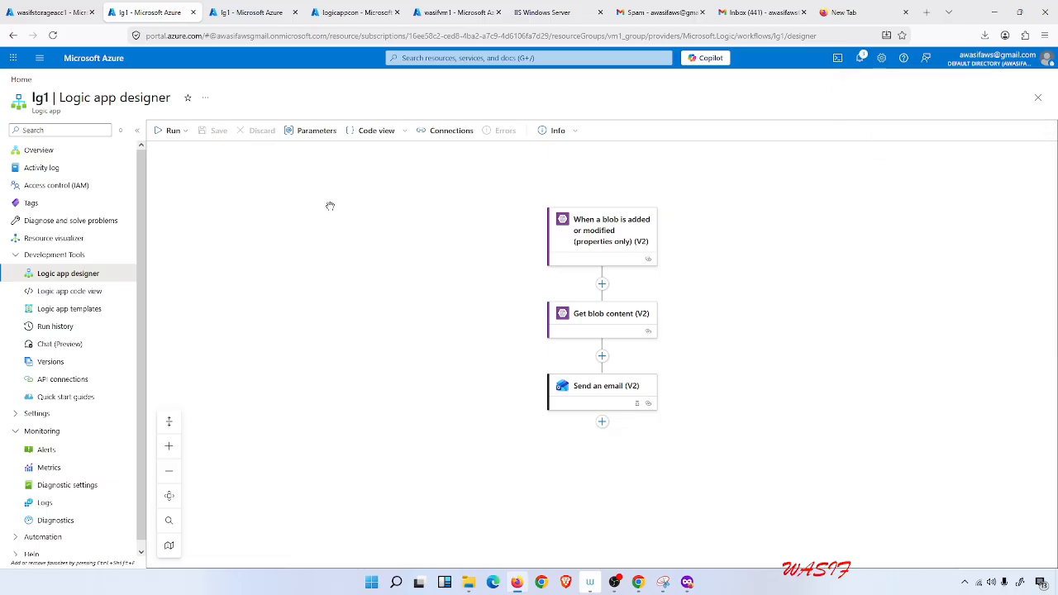
{"action": "left_click", "coordinate": [173, 132]}
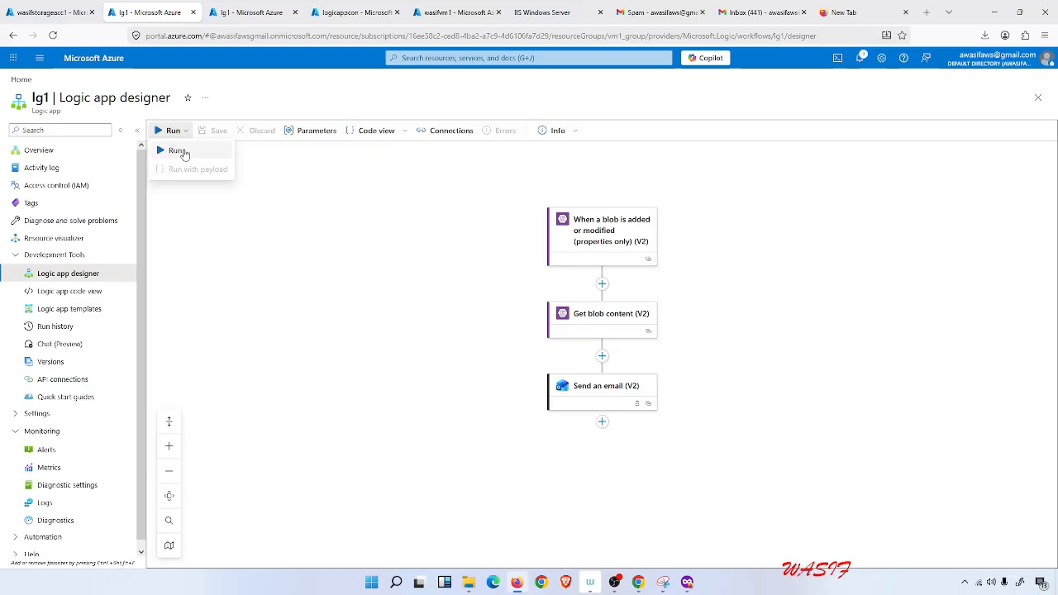
{"action": "left_click", "coordinate": [182, 149]}
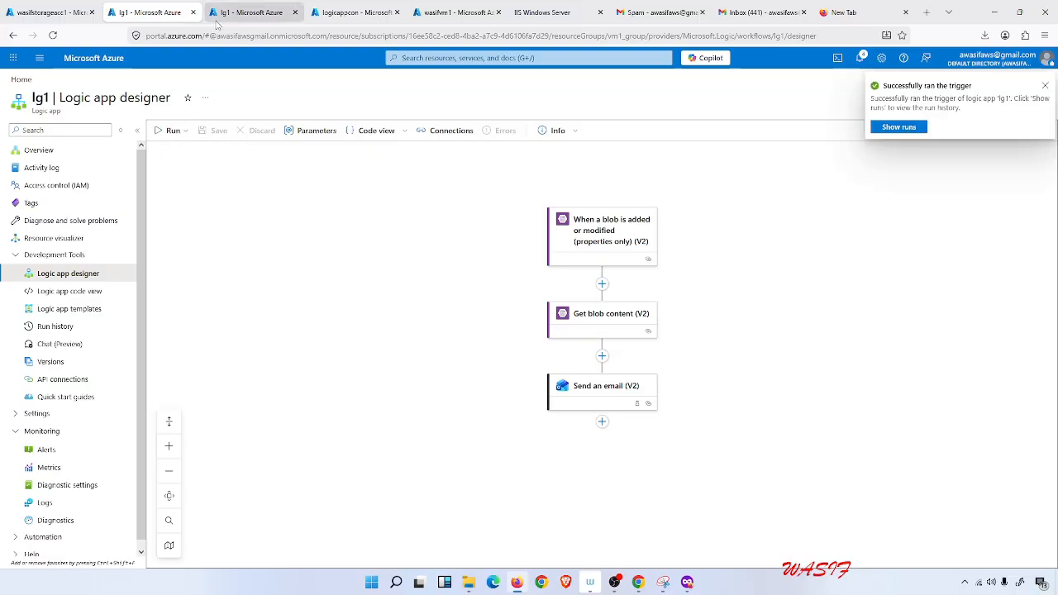
Open the run history and inspect the latest run's details.
{"action": "left_click", "coordinate": [901, 129]}
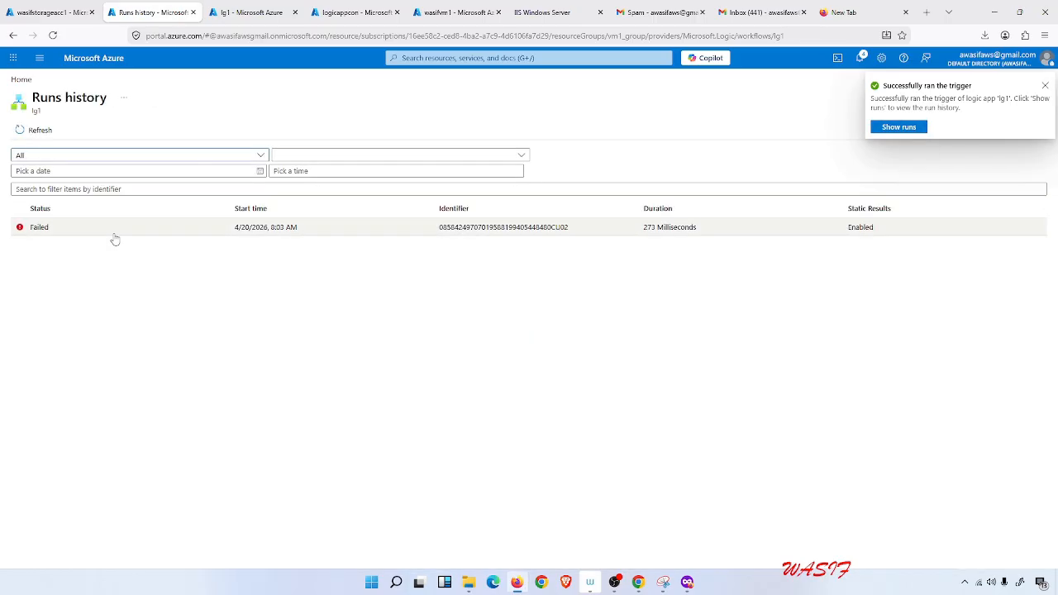
{"action": "left_click", "coordinate": [34, 230]}
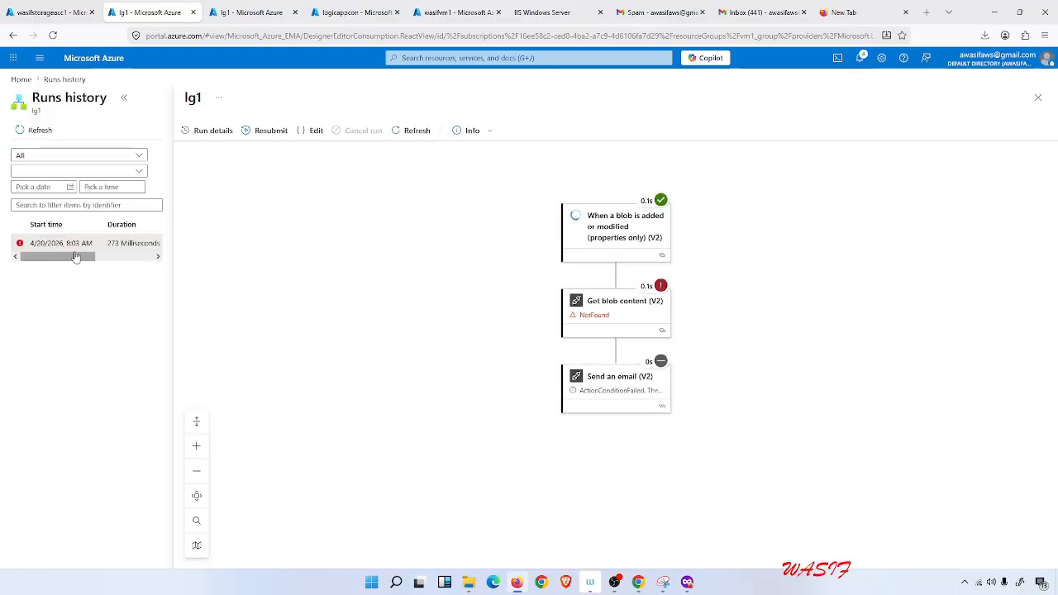
{"action": "left_click", "coordinate": [54, 79]}
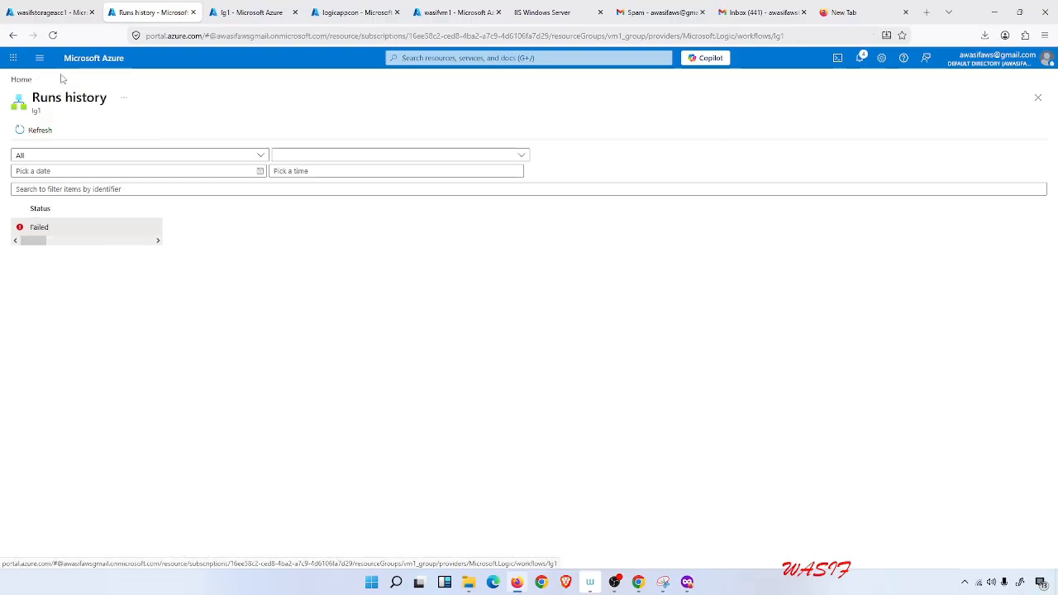
Open lg1's logic app designer in the other tab and run the trigger.
{"action": "left_click", "coordinate": [248, 12]}
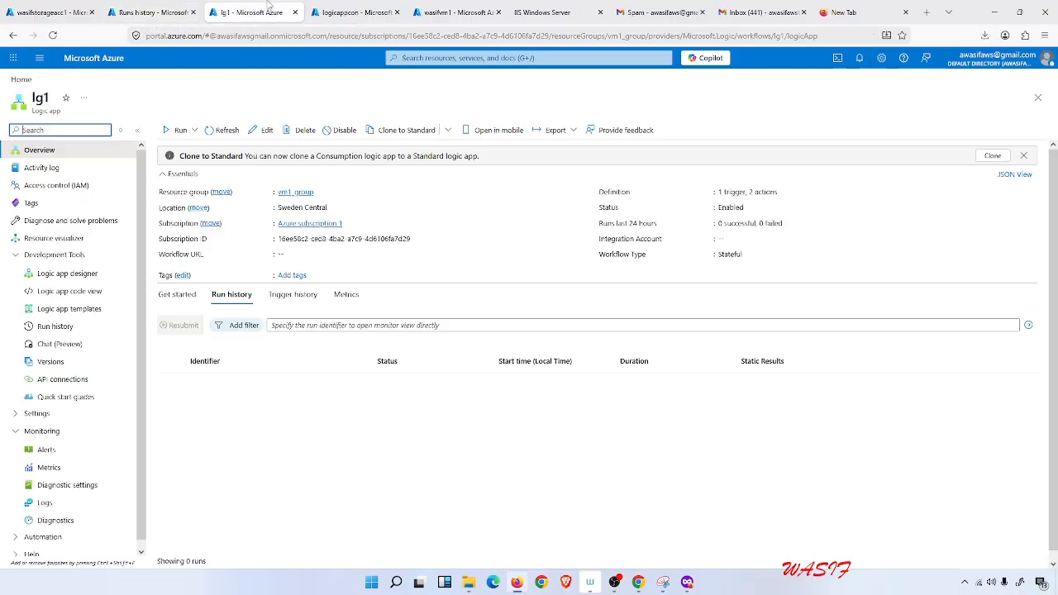
{"action": "left_click", "coordinate": [76, 275]}
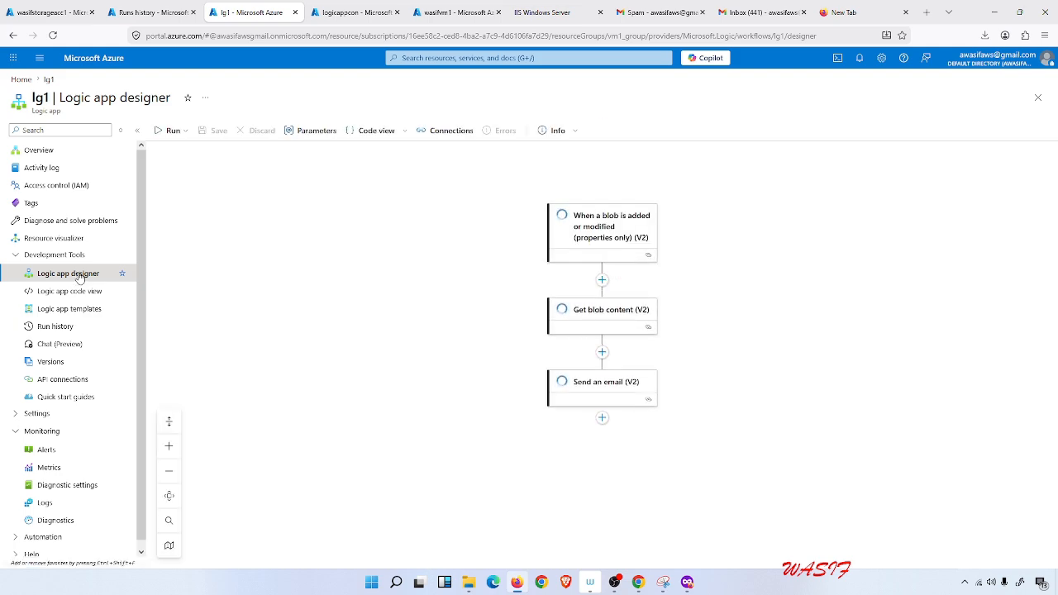
{"action": "left_click", "coordinate": [186, 132]}
{"action": "left_click", "coordinate": [189, 147]}
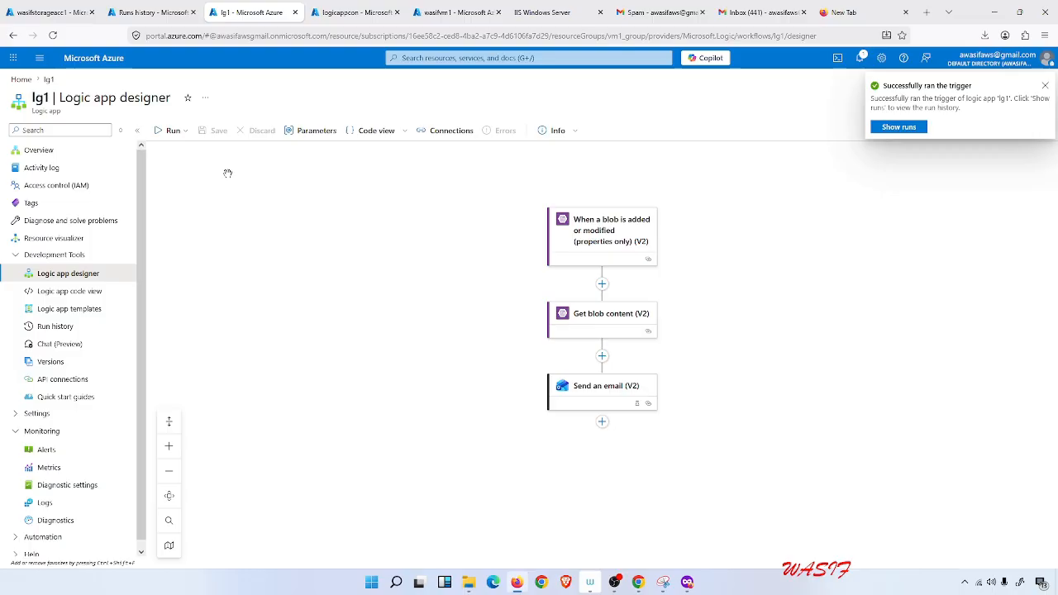
Reload the runs history tab, then run the trigger again from the designer.
{"action": "left_click", "coordinate": [145, 13]}
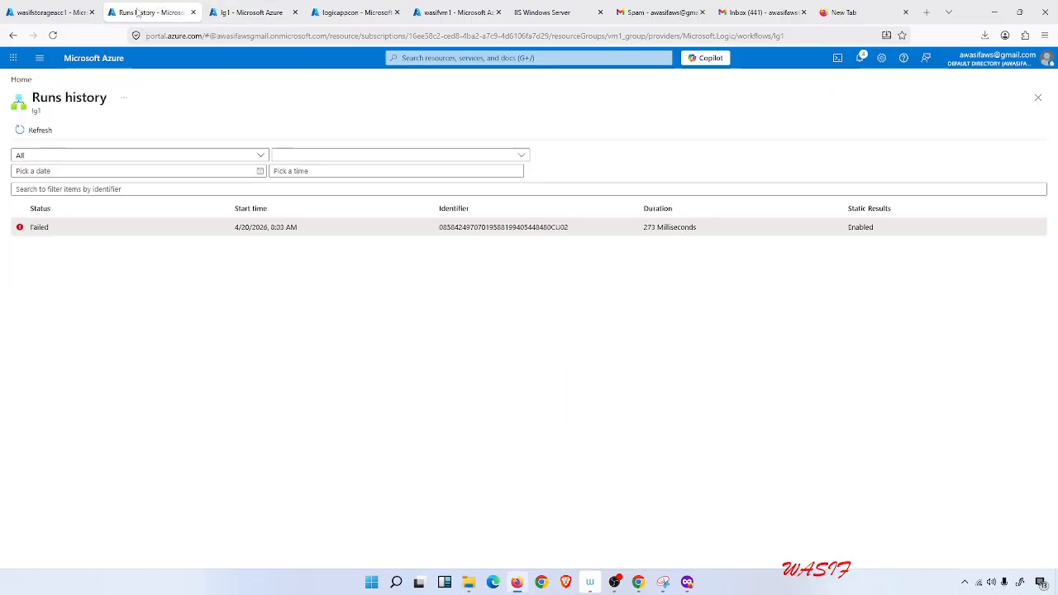
{"action": "left_click", "coordinate": [52, 35]}
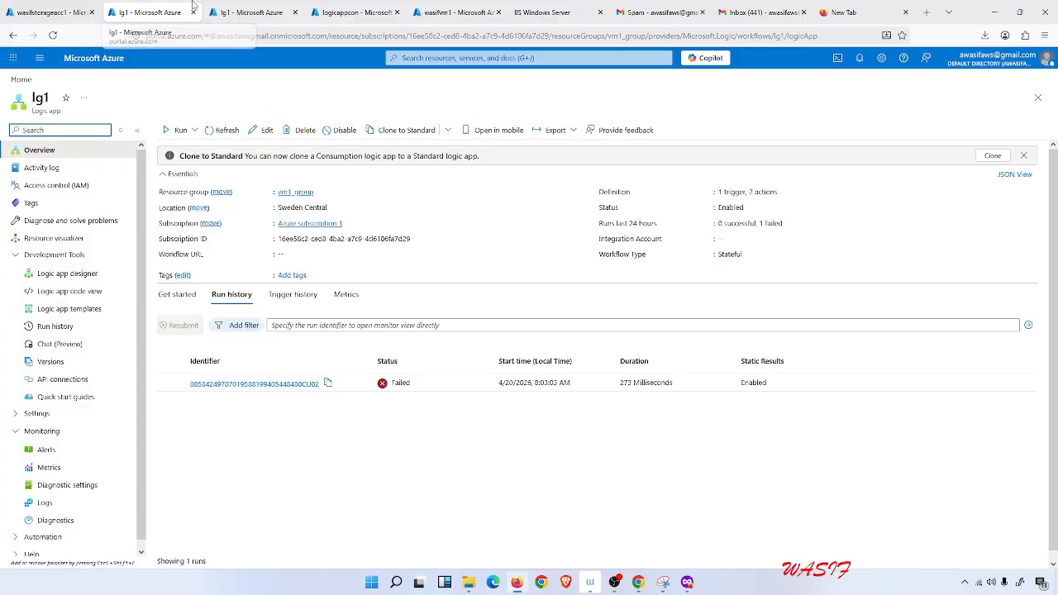
{"action": "left_click", "coordinate": [281, 6]}
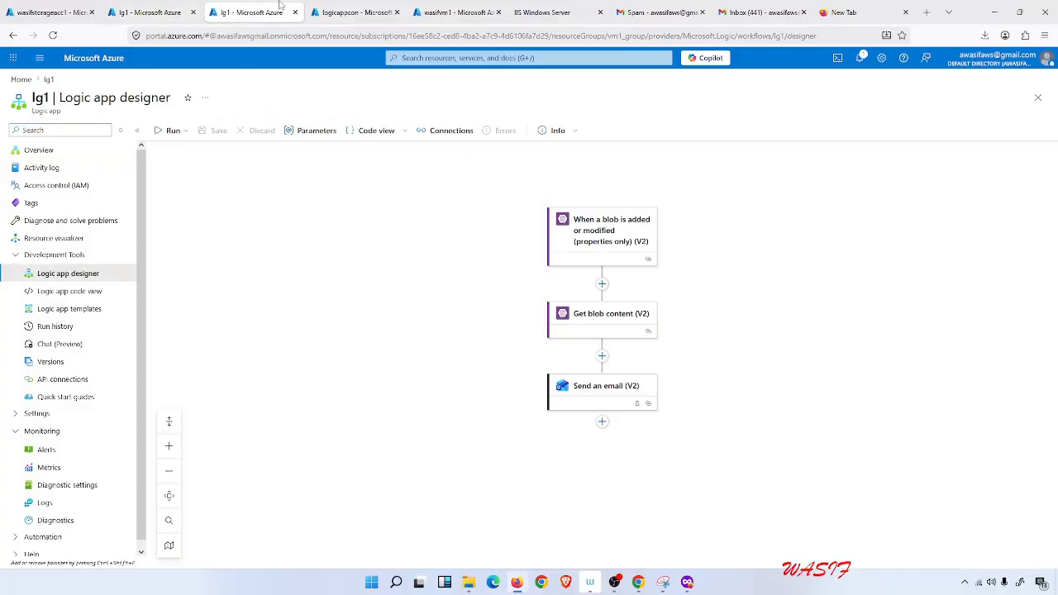
{"action": "left_click", "coordinate": [170, 132]}
{"action": "left_click", "coordinate": [183, 149]}
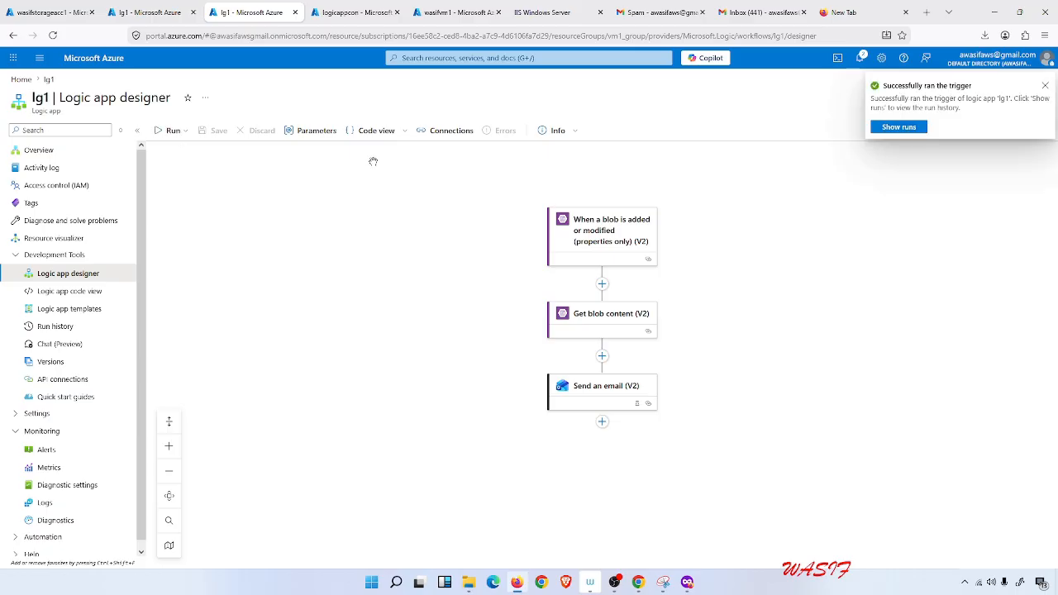
Open the runs history and refresh it several times to check for new runs.
{"action": "left_click", "coordinate": [916, 131]}
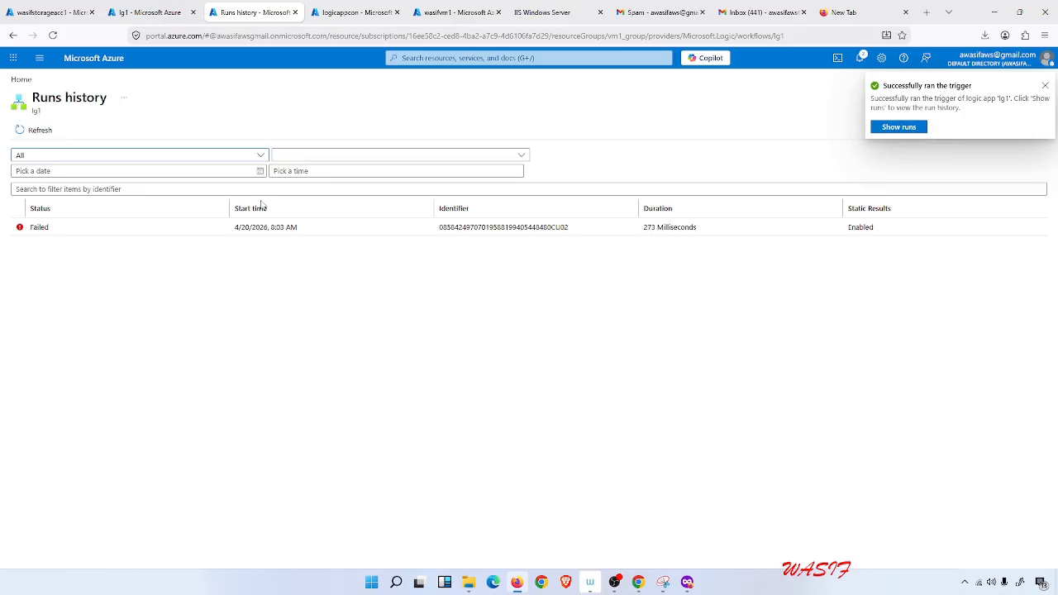
{"action": "left_click", "coordinate": [45, 132]}
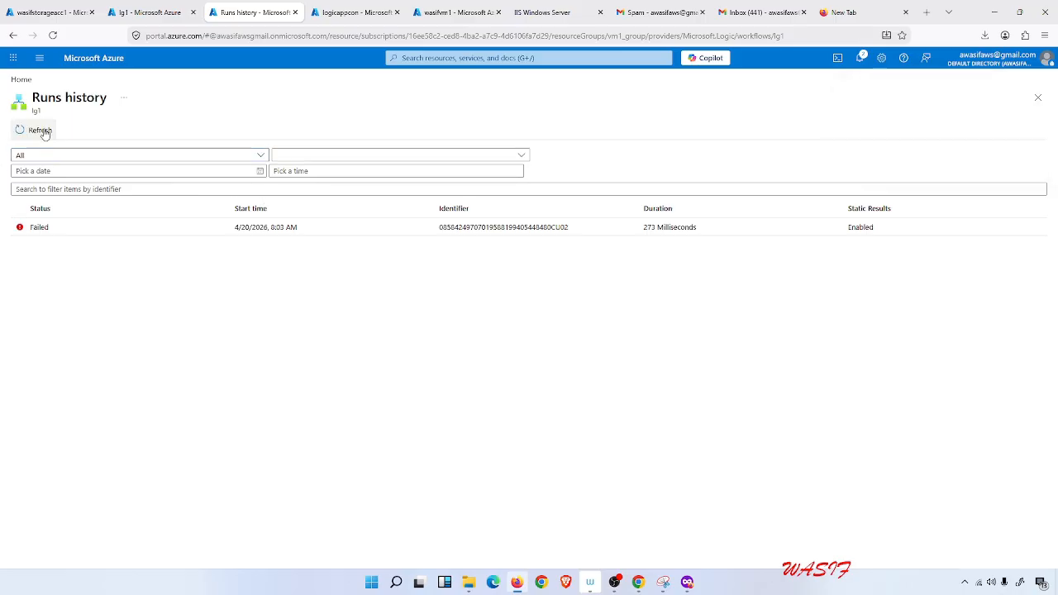
{"action": "left_click", "coordinate": [45, 133]}
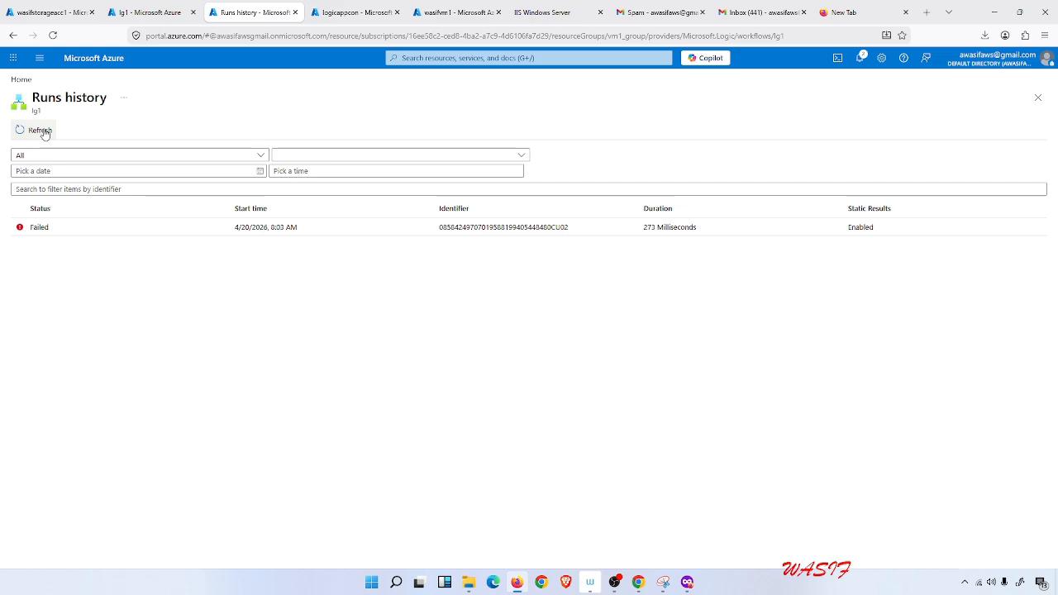
{"action": "left_click", "coordinate": [44, 133]}
{"action": "left_click", "coordinate": [45, 132]}
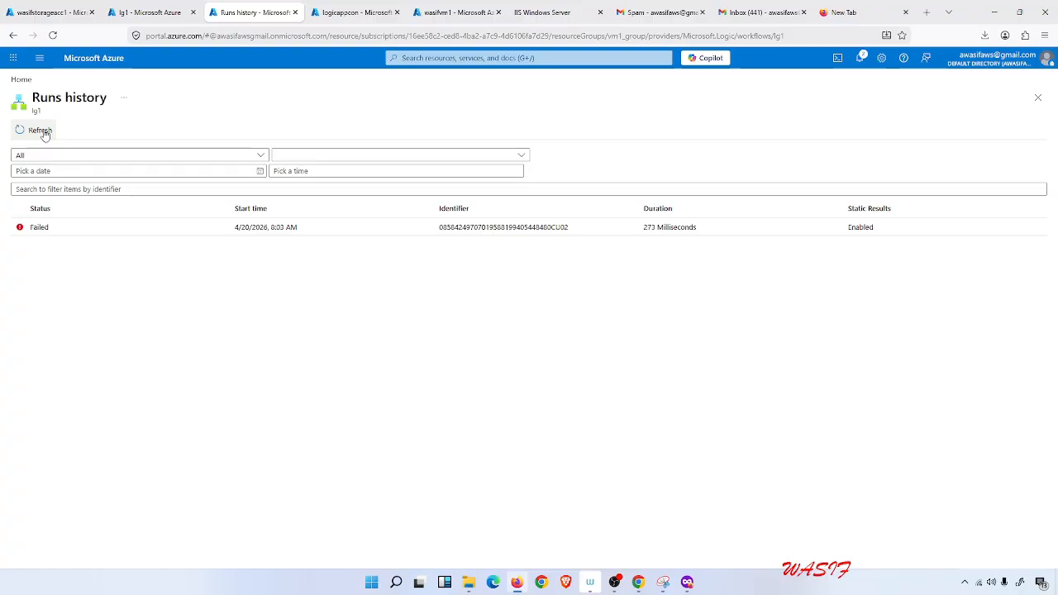
{"action": "left_click", "coordinate": [45, 133]}
Rename the blob in the logicappcon container to 2Azure ad join.png.
{"action": "left_click", "coordinate": [343, 11]}
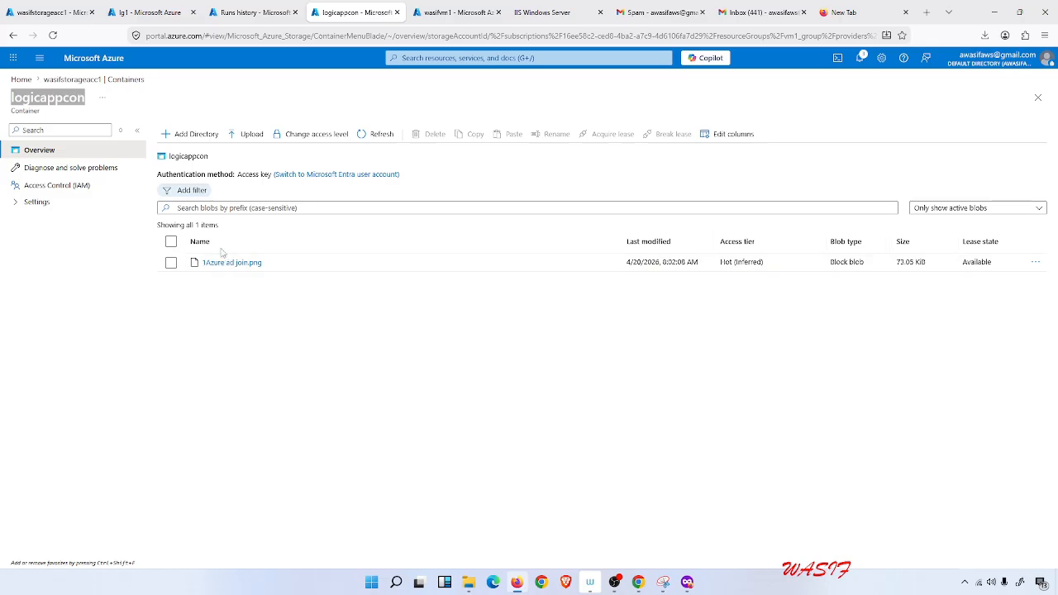
{"action": "left_click", "coordinate": [170, 262]}
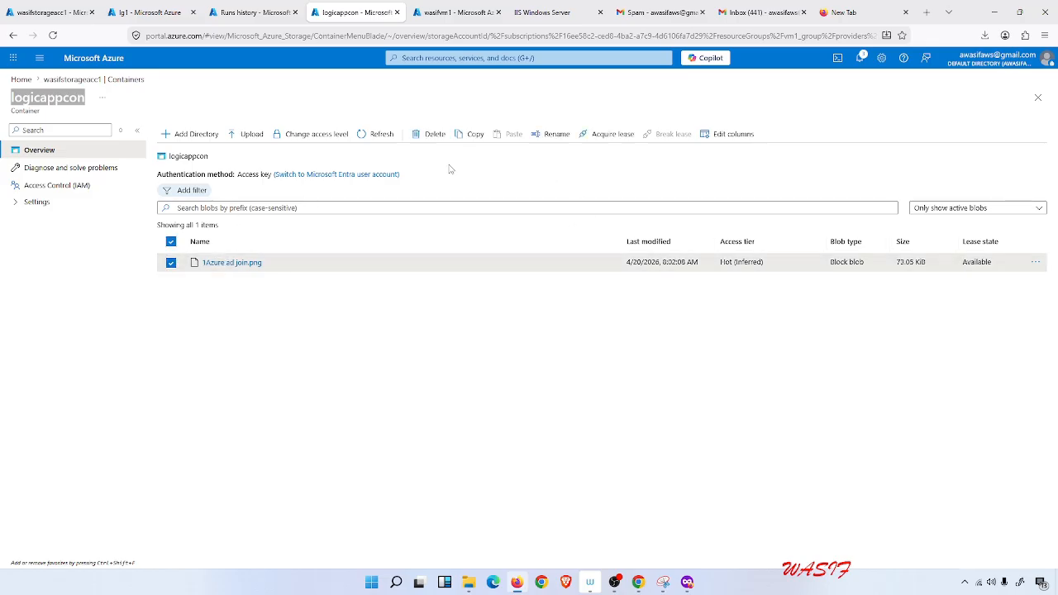
{"action": "left_click", "coordinate": [555, 135]}
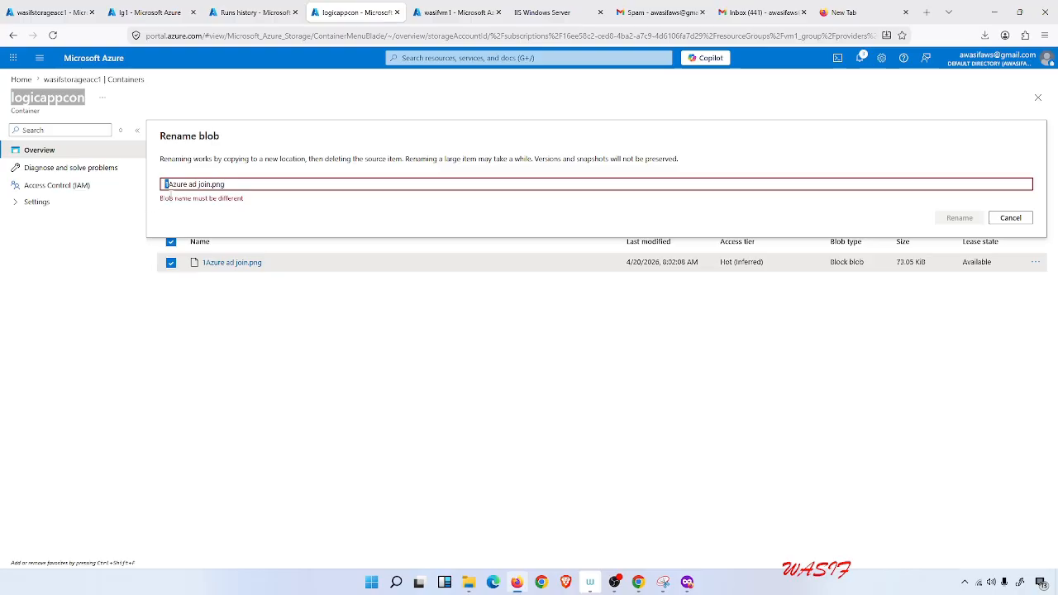
{"action": "type", "text": "2"}
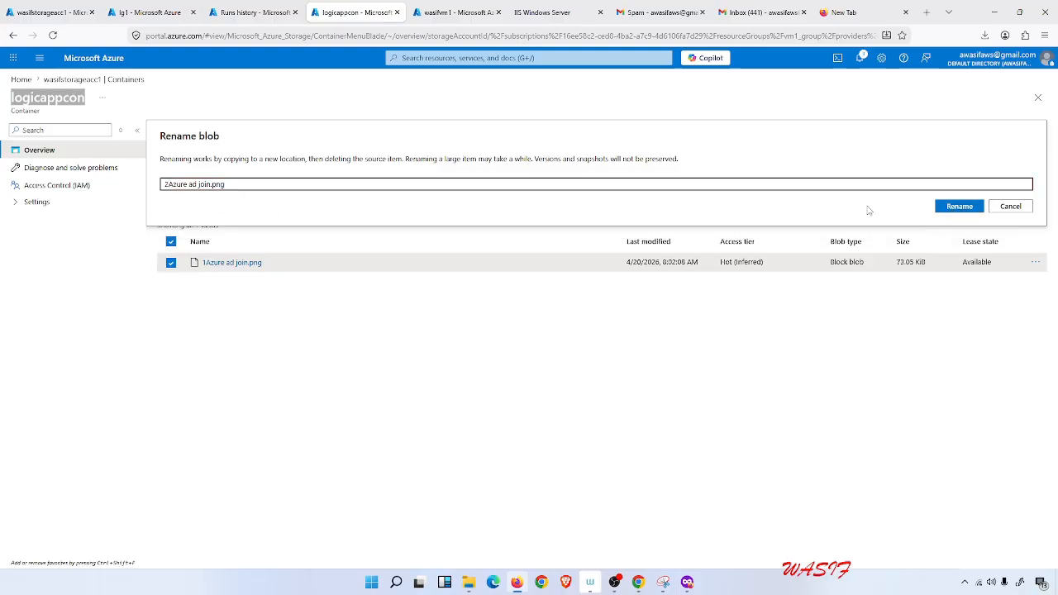
{"action": "left_click", "coordinate": [957, 205]}
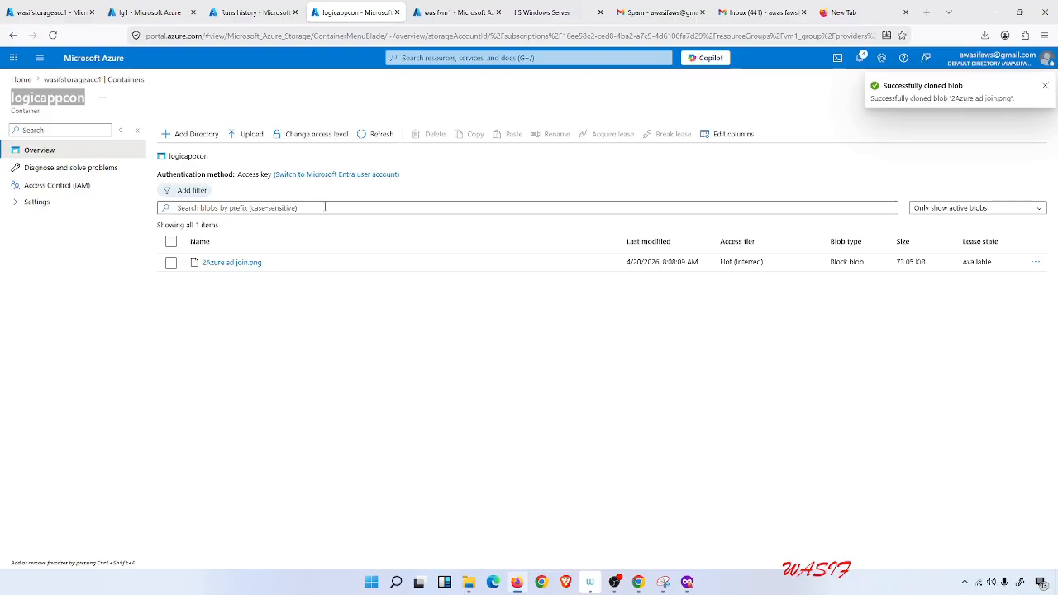
Reload the portal page, open lg1's logic app designer and run the trigger.
{"action": "left_click", "coordinate": [218, 6]}
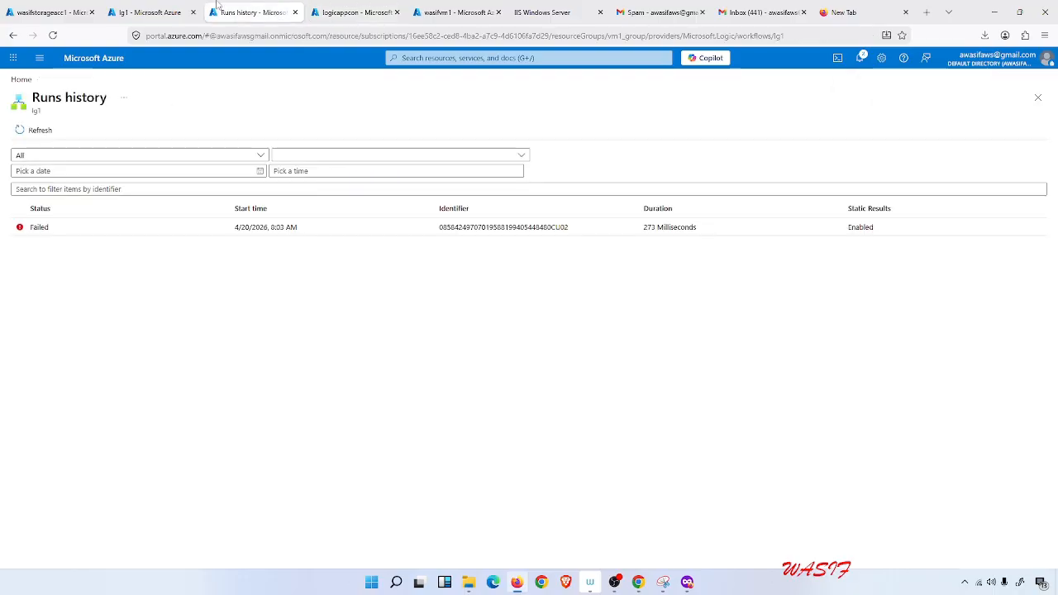
{"action": "left_click", "coordinate": [53, 34]}
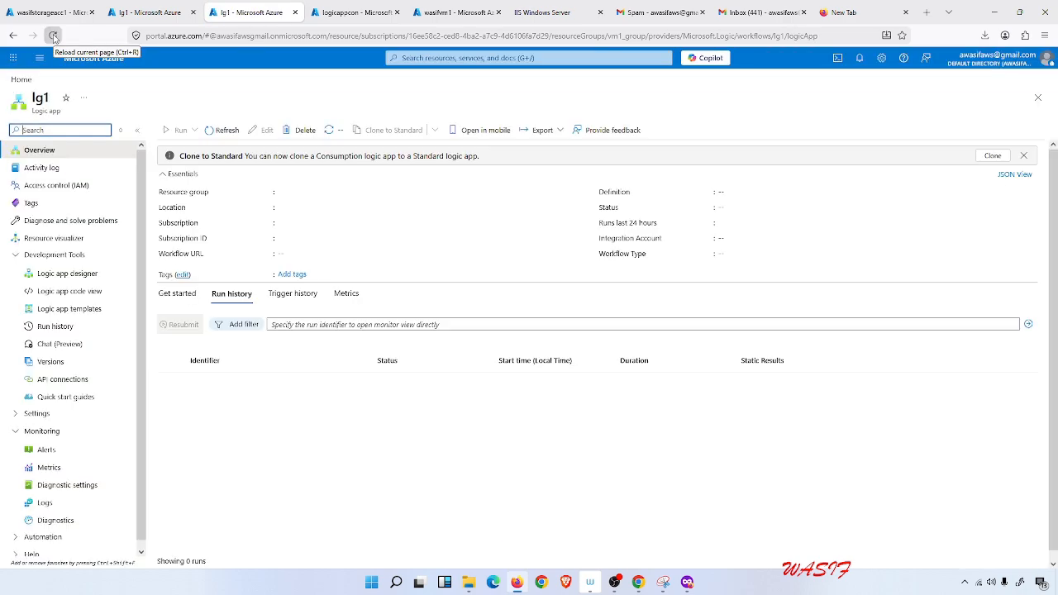
{"action": "left_click", "coordinate": [79, 275]}
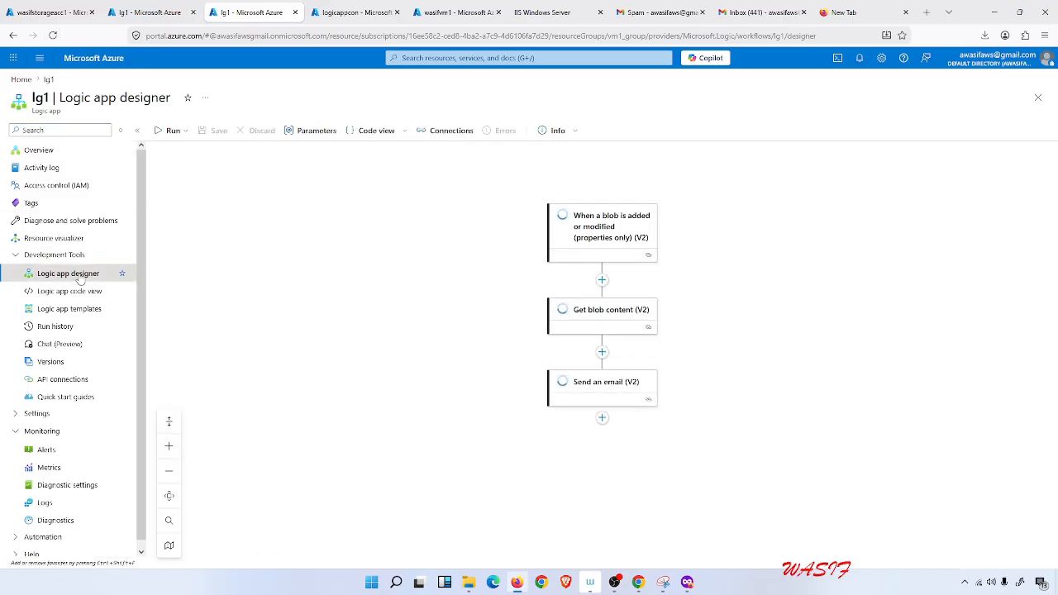
{"action": "left_click", "coordinate": [177, 132]}
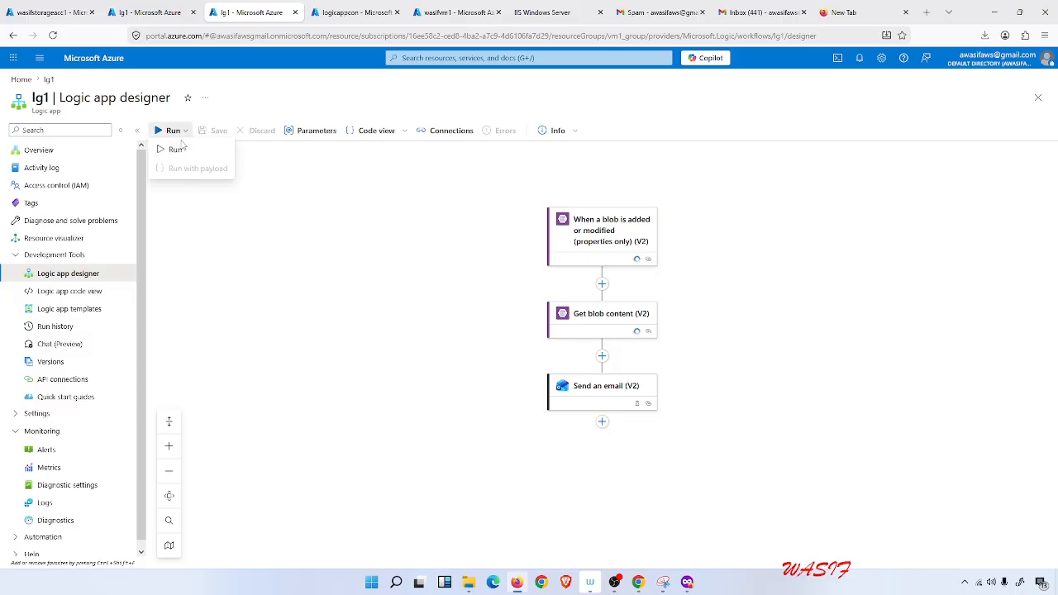
{"action": "left_click", "coordinate": [178, 149]}
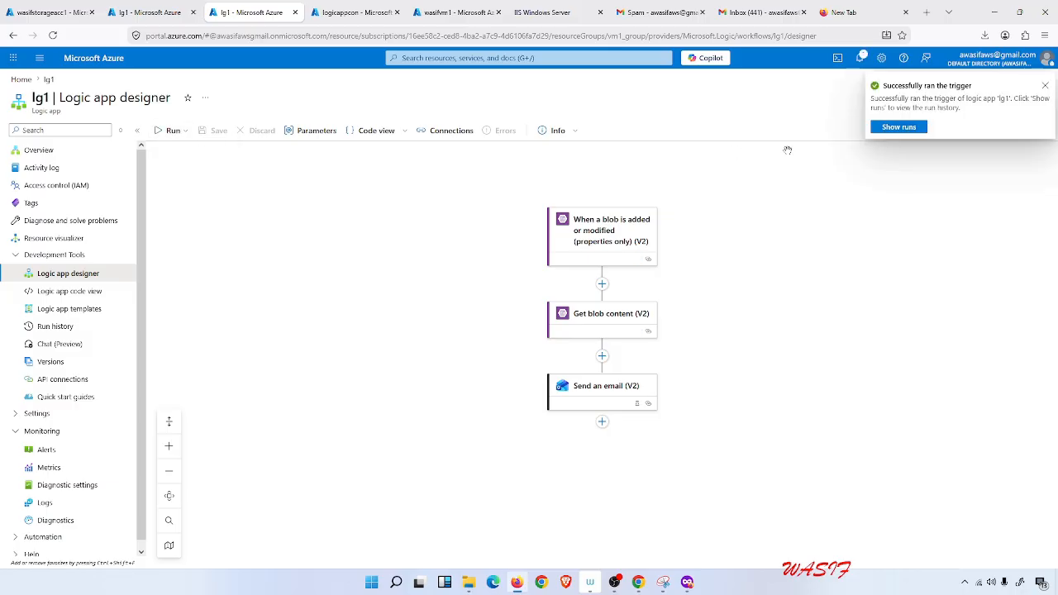
Show the runs, filter the history by Failed status and open the latest failed run.
{"action": "left_click", "coordinate": [898, 129]}
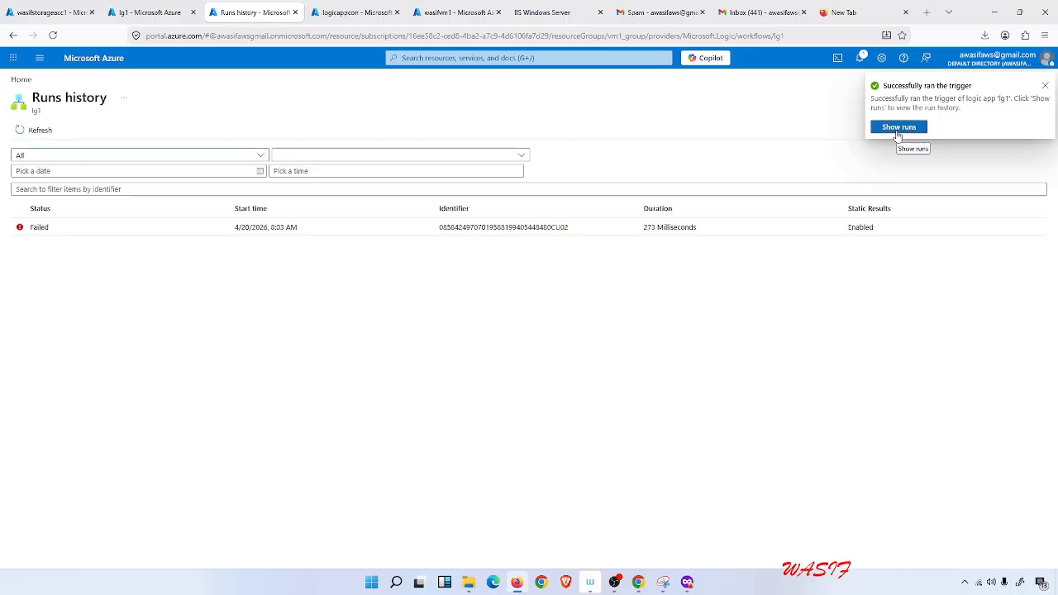
{"action": "left_click", "coordinate": [897, 130]}
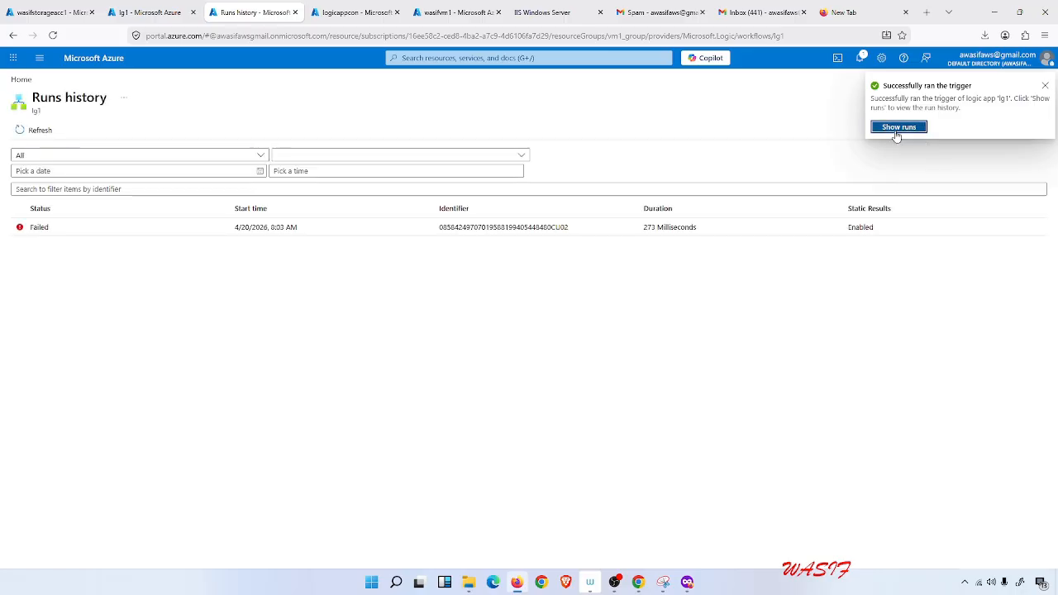
{"action": "left_click", "coordinate": [258, 156]}
{"action": "left_click", "coordinate": [137, 195]}
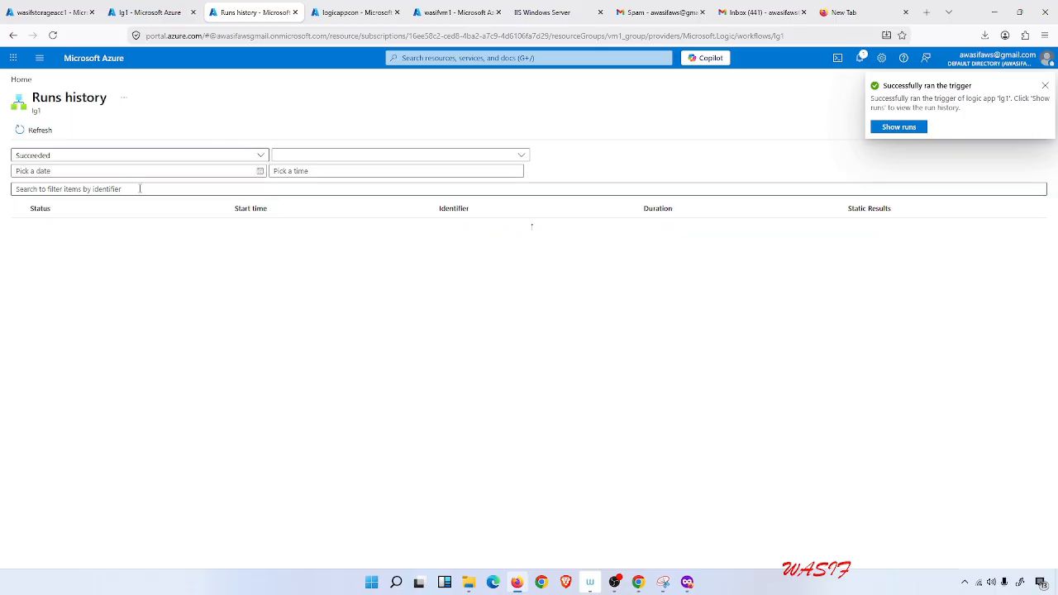
{"action": "left_click", "coordinate": [255, 157]}
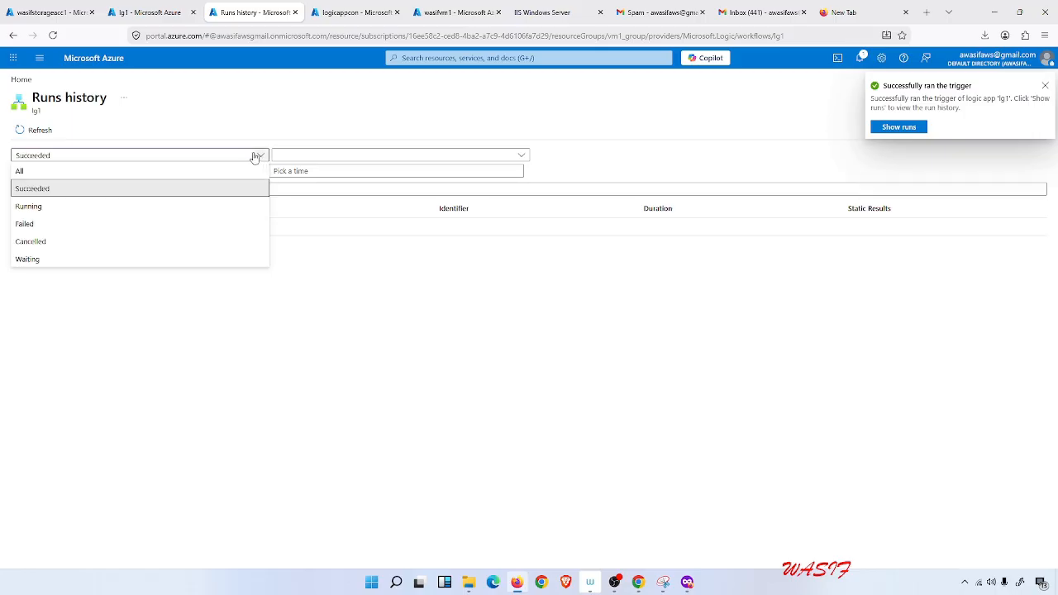
{"action": "left_click", "coordinate": [97, 224]}
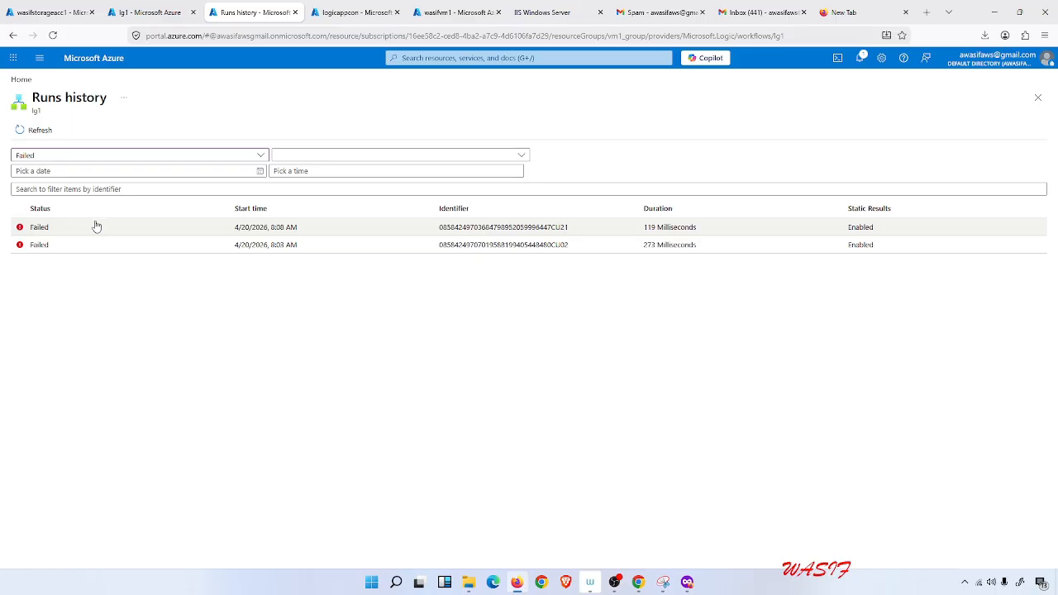
{"action": "left_click", "coordinate": [38, 226]}
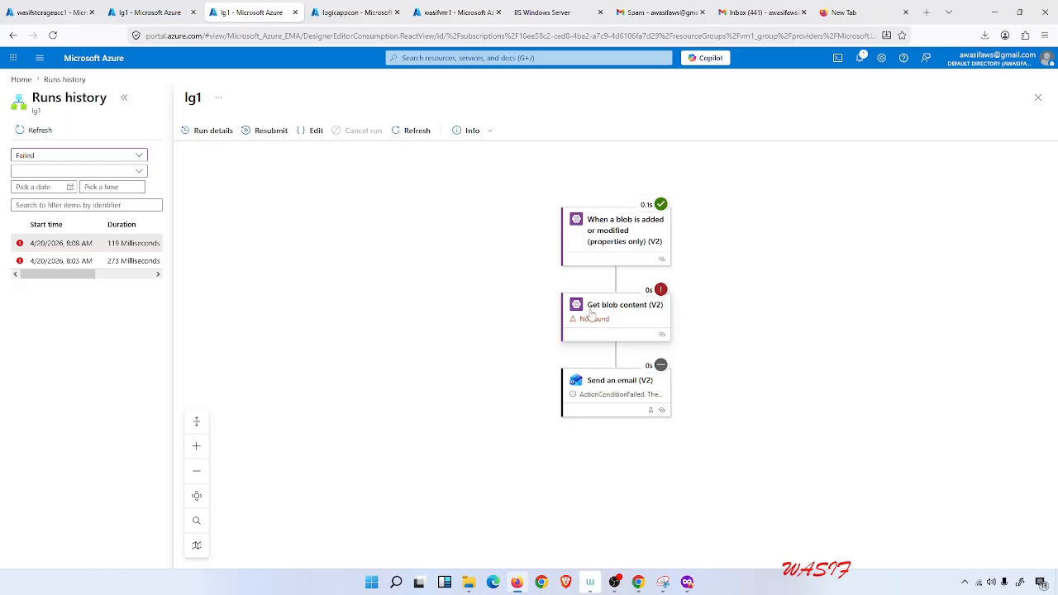
Rename the blob in the logicappcon container back to Azure ad join.png.
{"action": "left_click", "coordinate": [452, 13]}
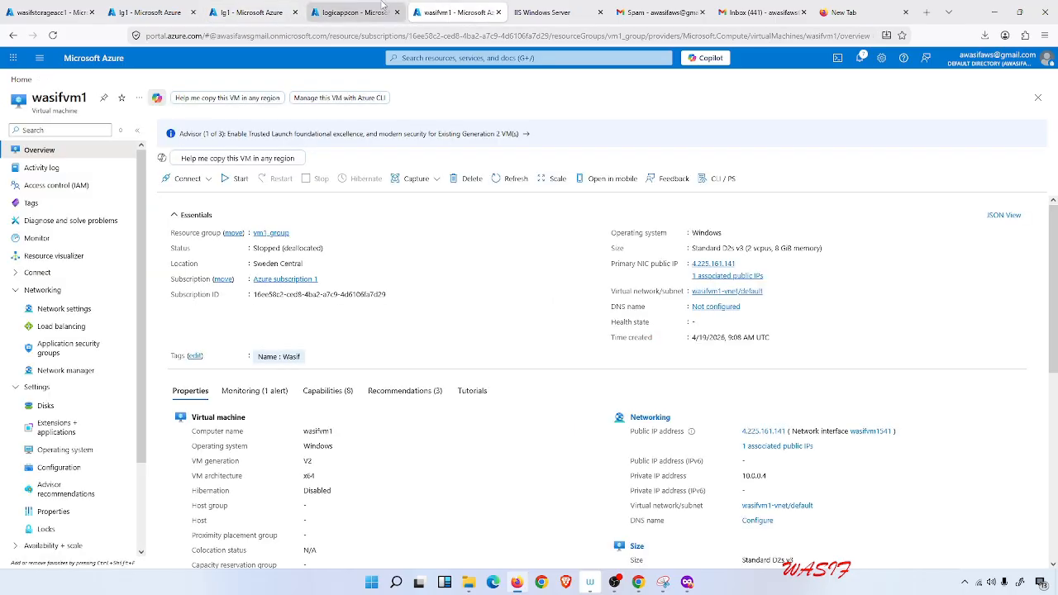
{"action": "left_click", "coordinate": [353, 12]}
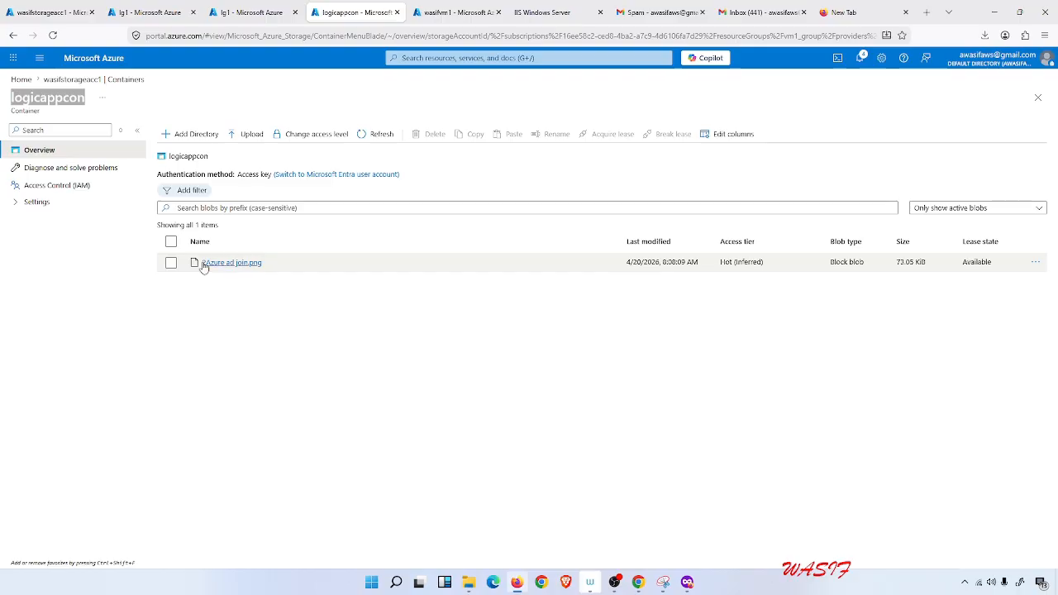
{"action": "left_click", "coordinate": [171, 262]}
{"action": "left_click", "coordinate": [552, 135]}
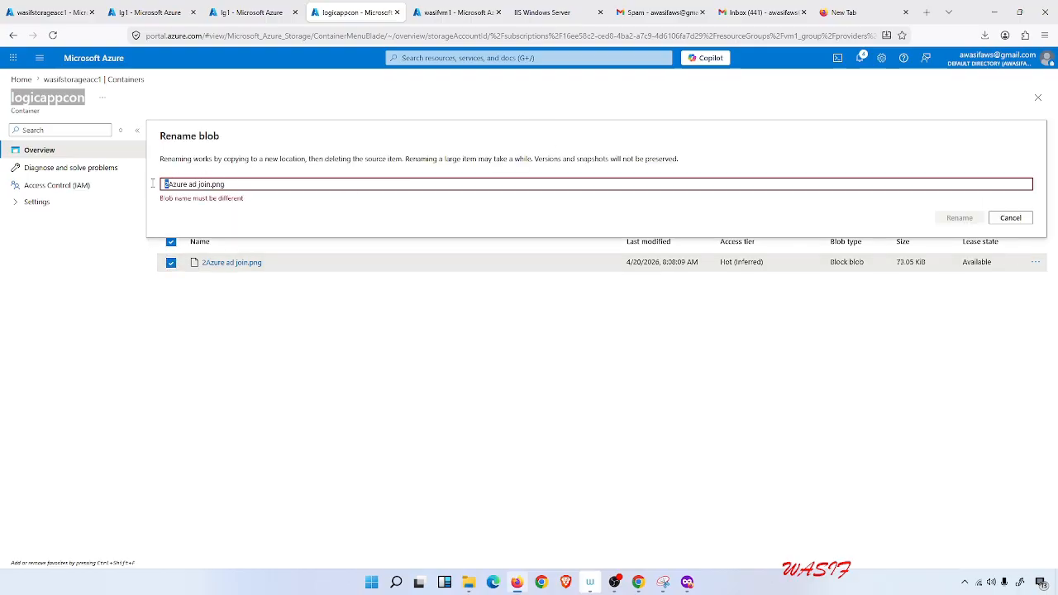
{"action": "key", "text": "Delete"}
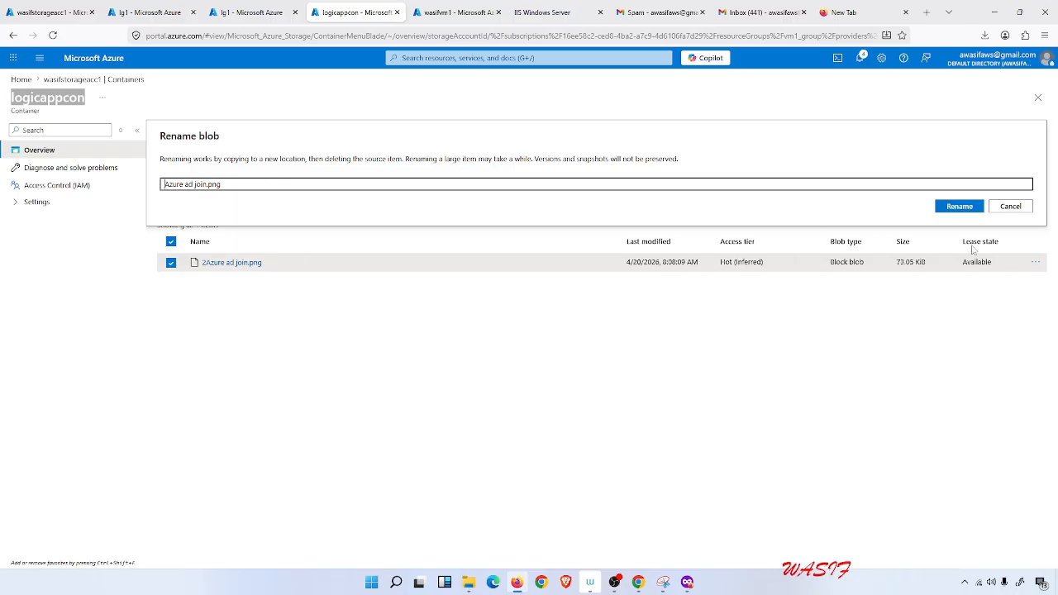
{"action": "left_click", "coordinate": [961, 206]}
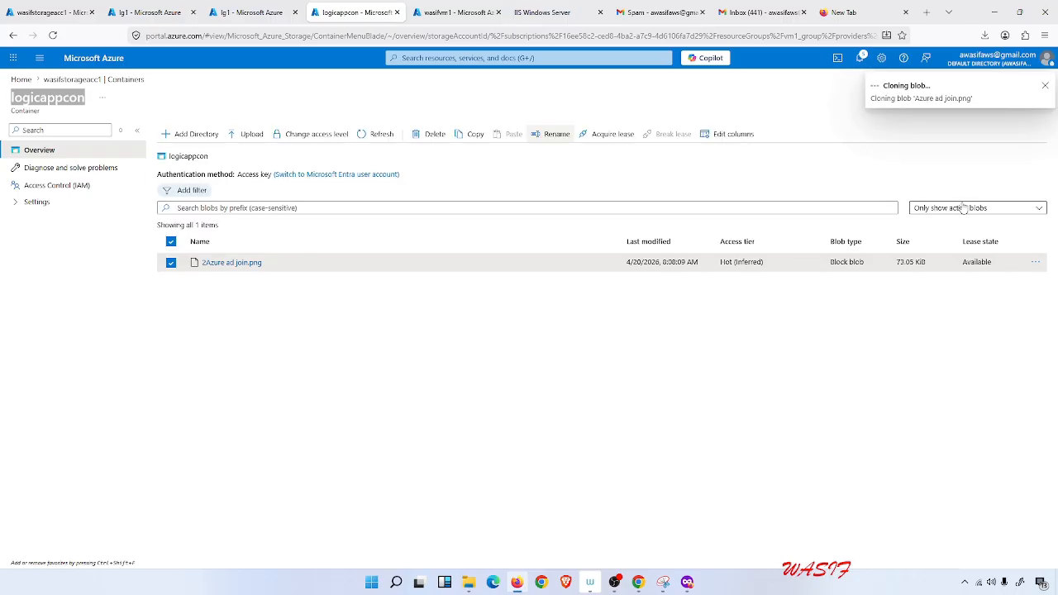
Open lg1's logic app designer again and run the trigger.
{"action": "left_click", "coordinate": [151, 8]}
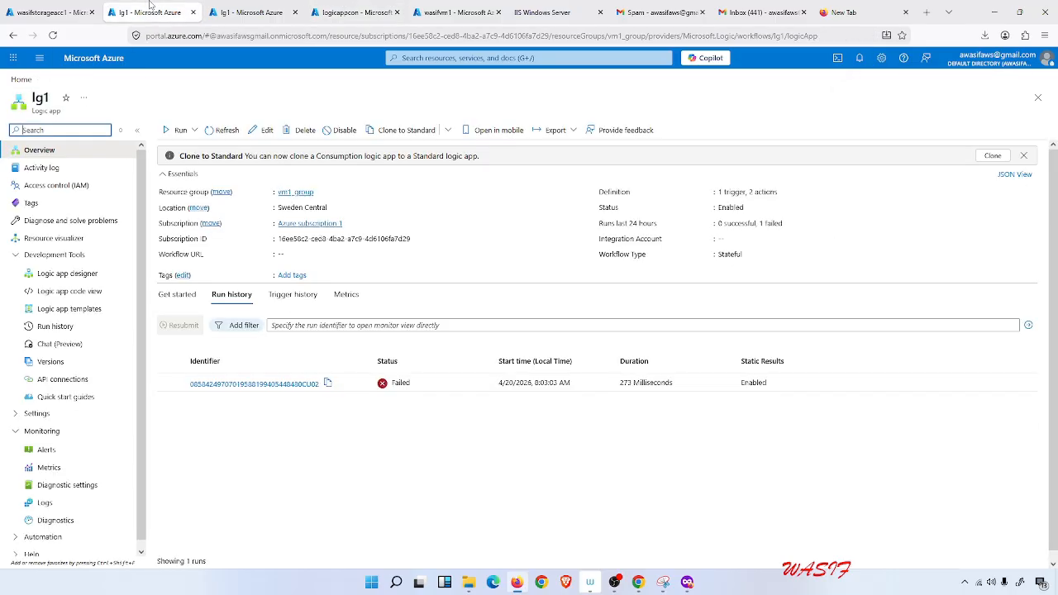
{"action": "left_click", "coordinate": [248, 6]}
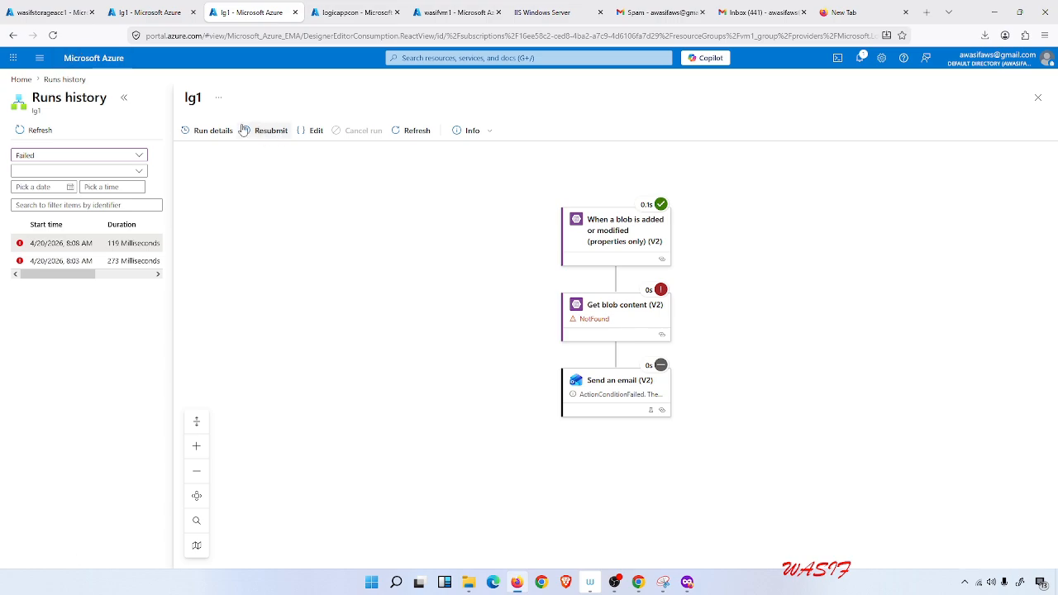
{"action": "left_click", "coordinate": [147, 12]}
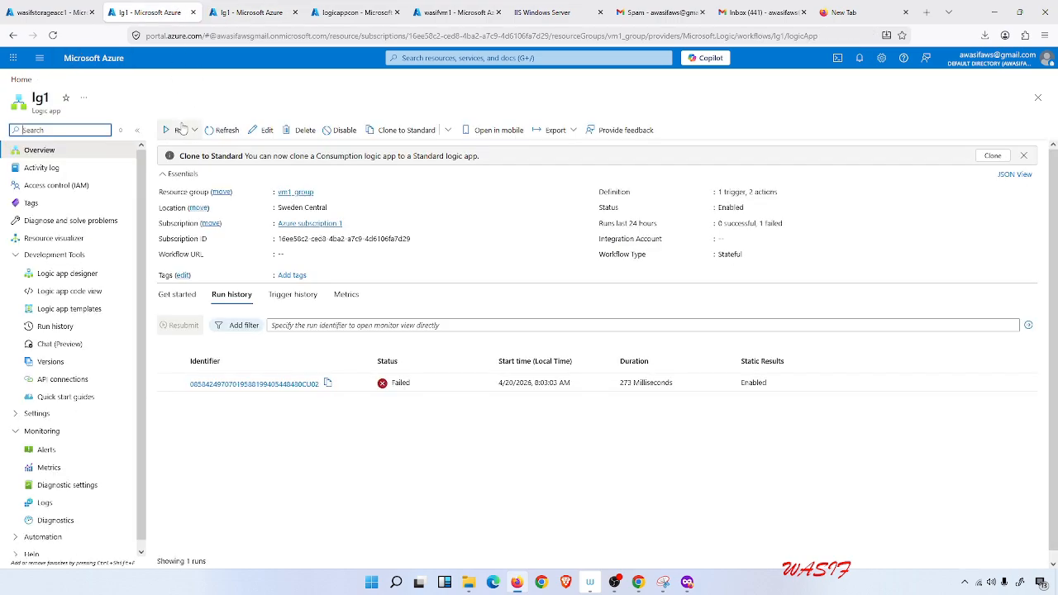
{"action": "left_click", "coordinate": [87, 278]}
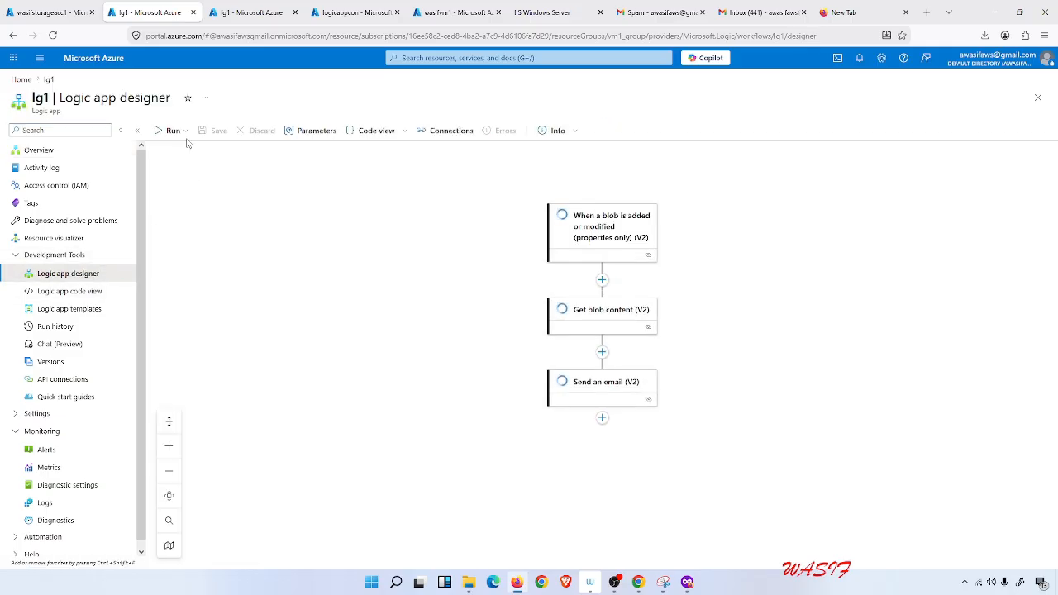
{"action": "left_click", "coordinate": [173, 131]}
{"action": "left_click", "coordinate": [169, 149]}
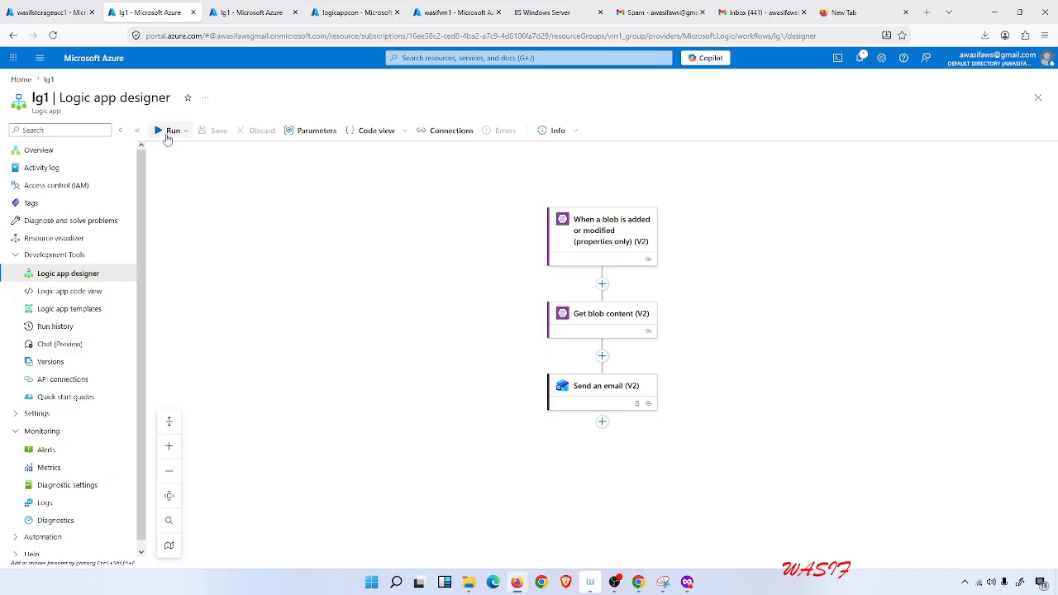
Refresh the runs history, close the run view and refresh the list again to check for new runs.
{"action": "left_click", "coordinate": [252, 11]}
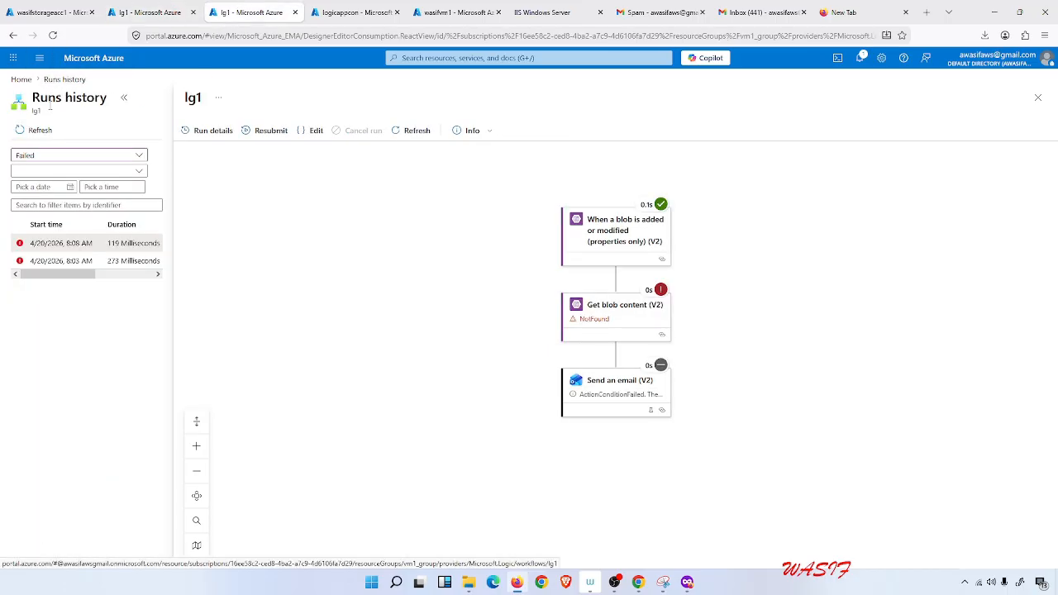
{"action": "left_click", "coordinate": [39, 131]}
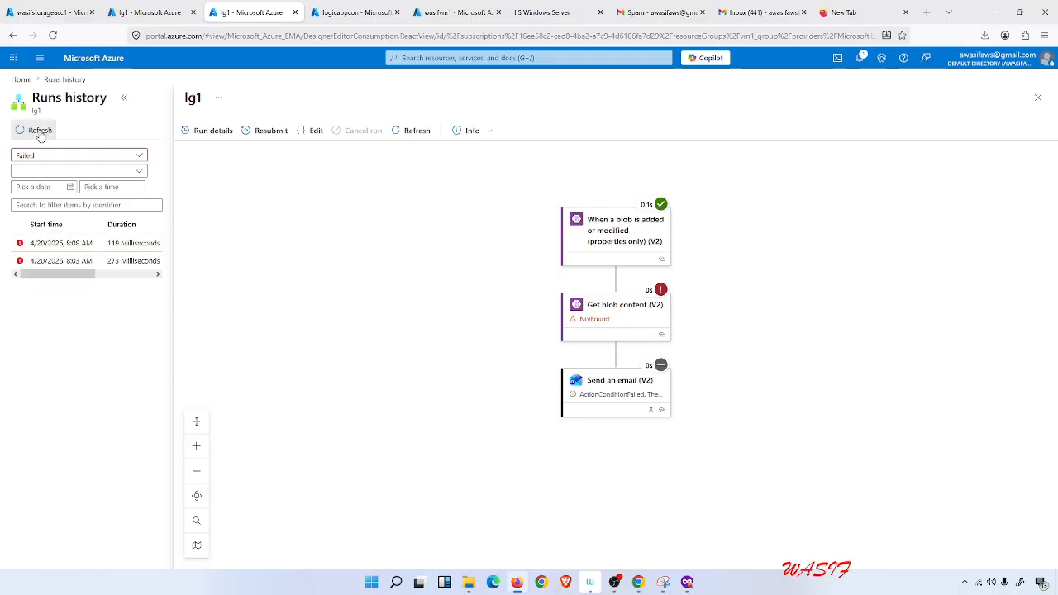
{"action": "left_click", "coordinate": [1038, 98]}
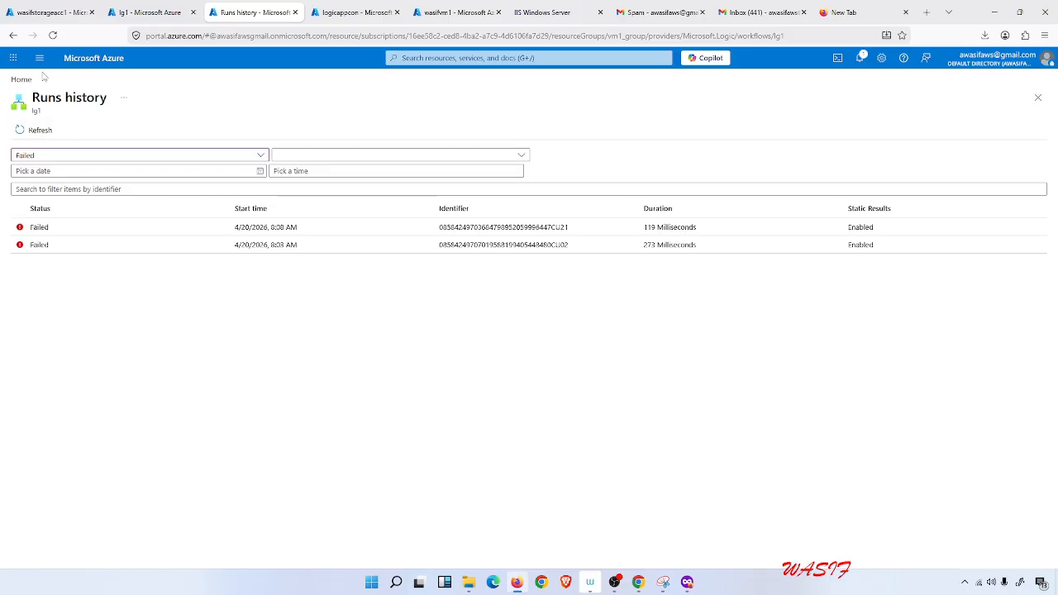
{"action": "left_click", "coordinate": [21, 131]}
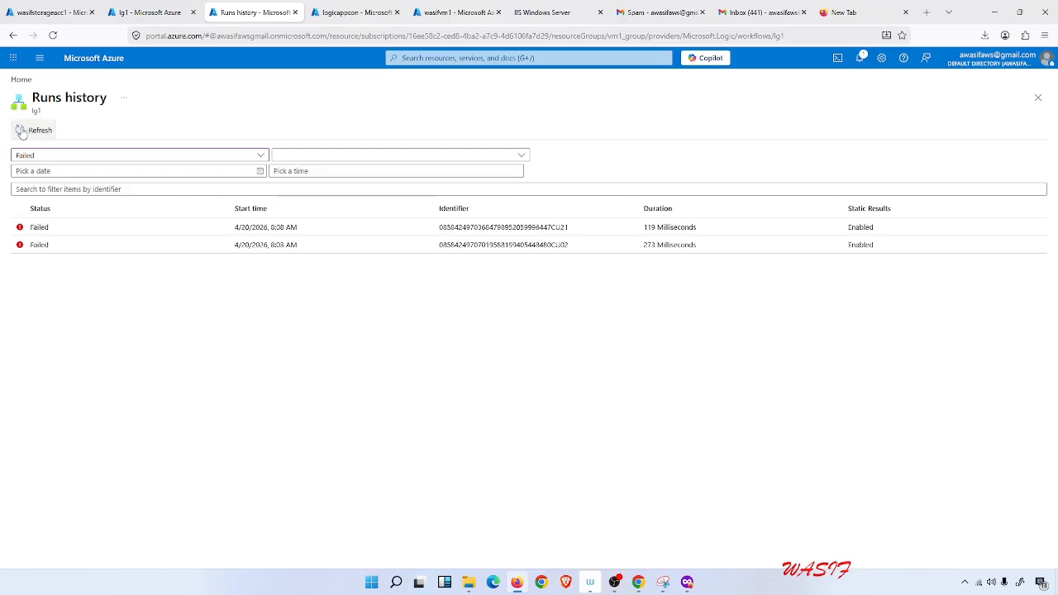
Run the trigger once more from the designer, show the runs and open the newest run.
{"action": "left_click", "coordinate": [175, 5]}
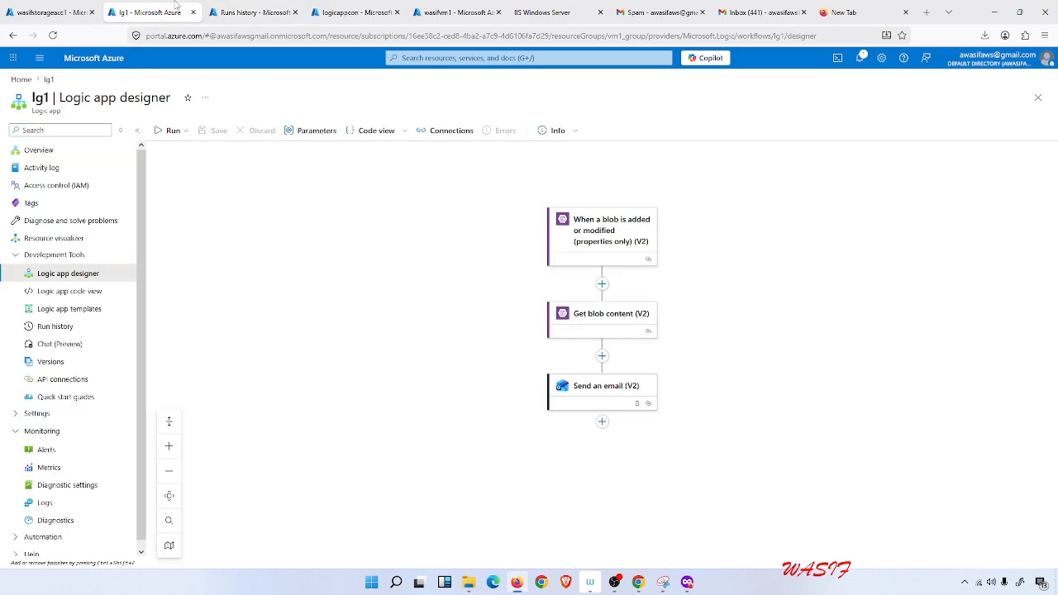
{"action": "left_click", "coordinate": [187, 131]}
{"action": "left_click", "coordinate": [191, 152]}
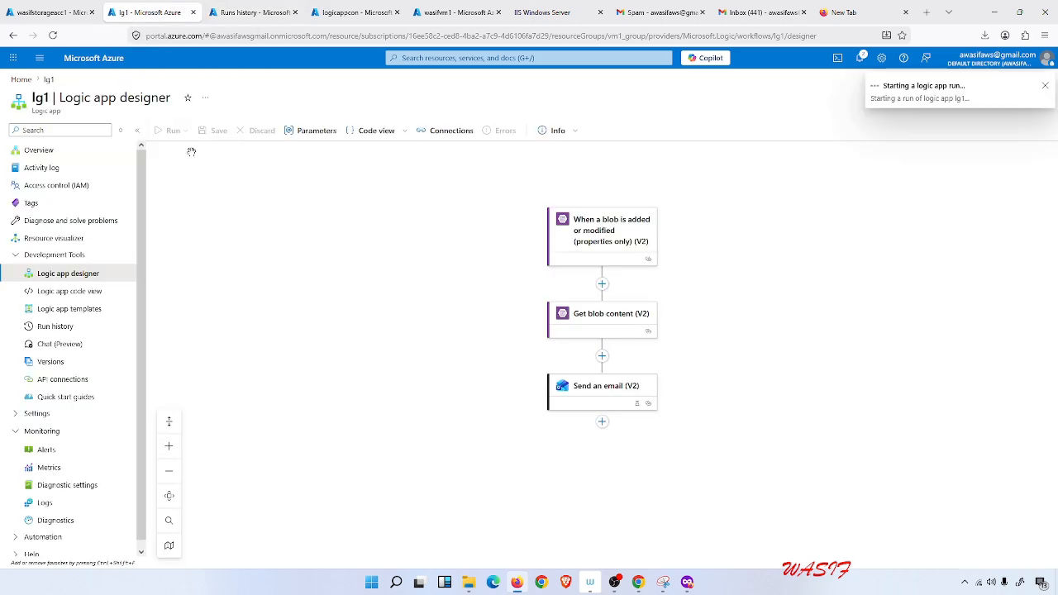
{"action": "left_click", "coordinate": [880, 129]}
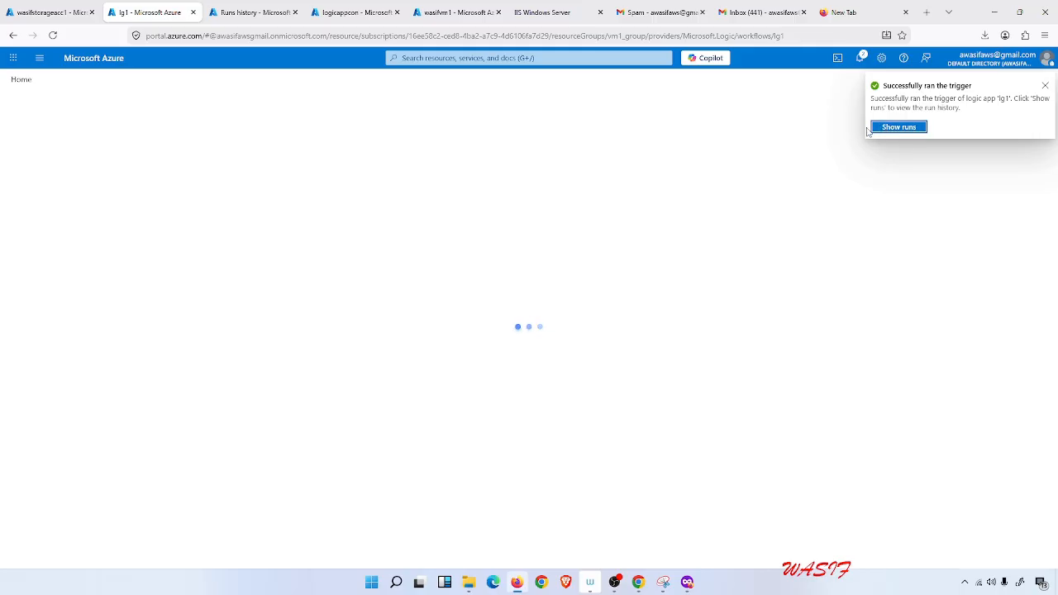
{"action": "left_click", "coordinate": [60, 229]}
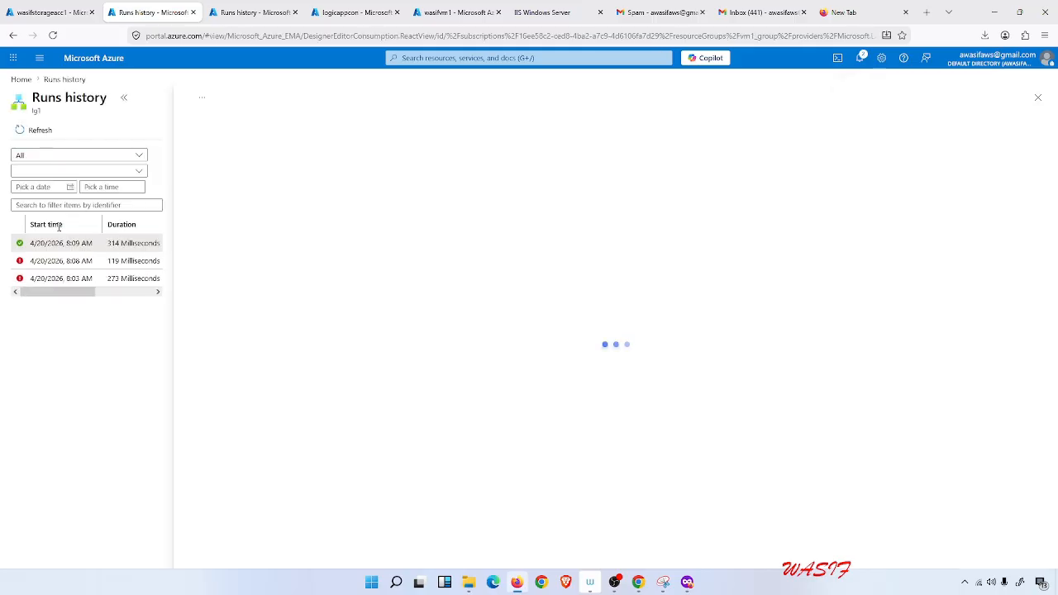